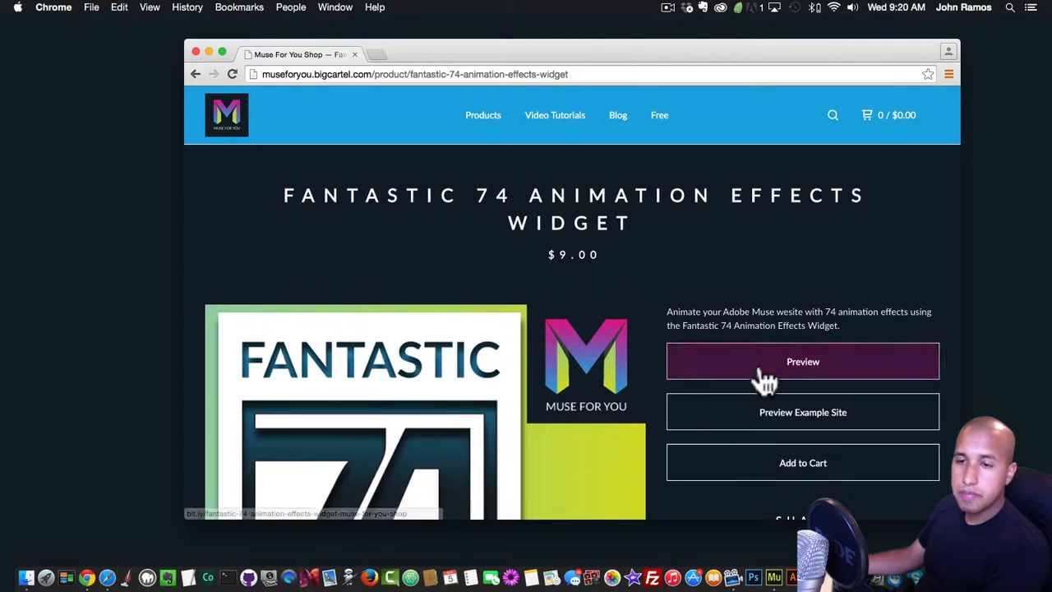
Open the widget's example site and examine the scroll animations from the city header down to "Who will save the day?".
scroll(765, 380, "down", 1)
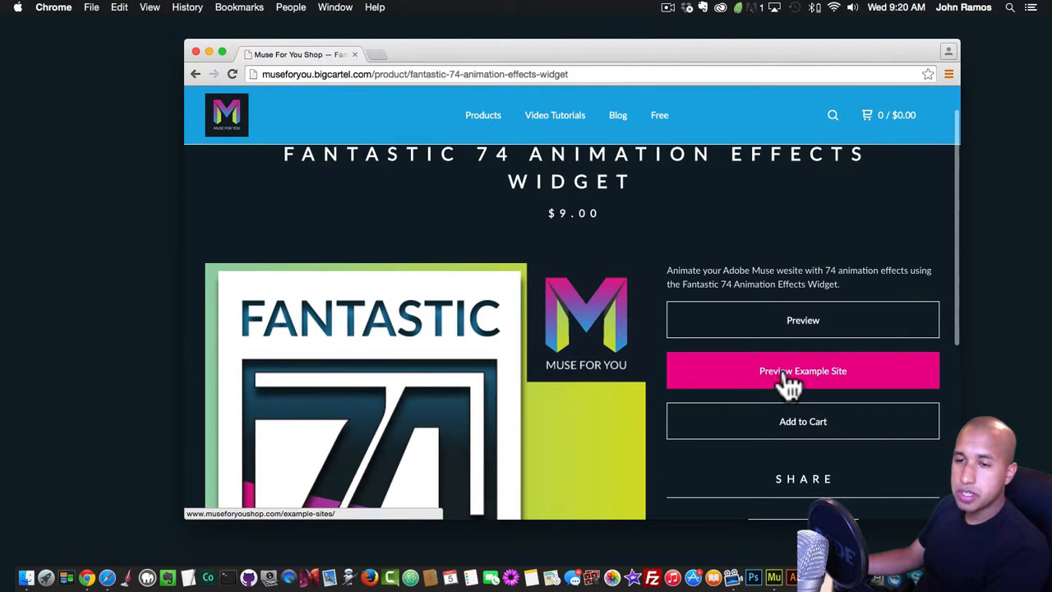
left_click(789, 380)
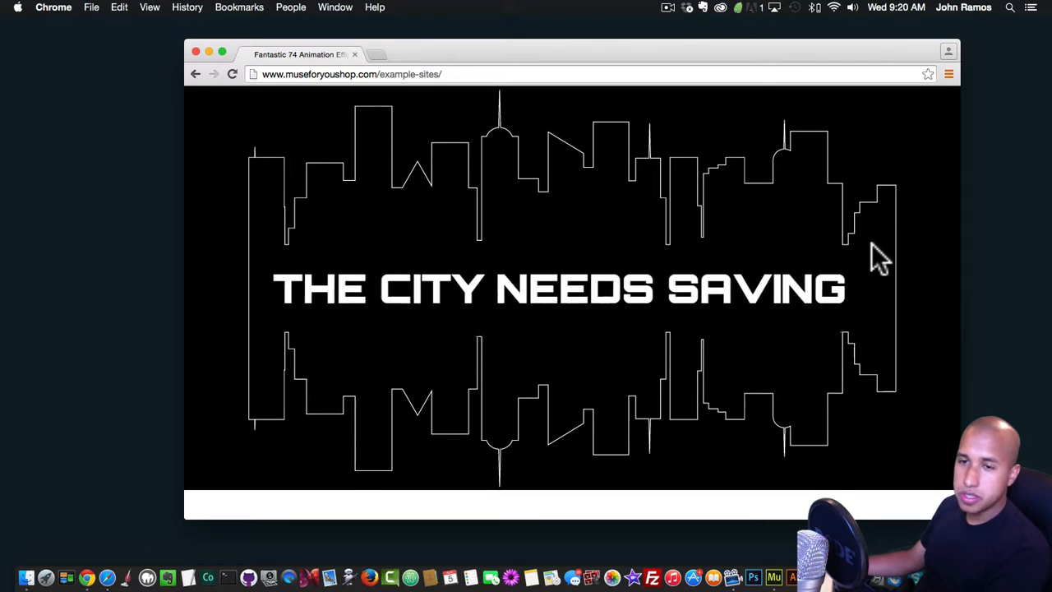
scroll(873, 246, "down", 2)
scroll(637, 288, "down", 5)
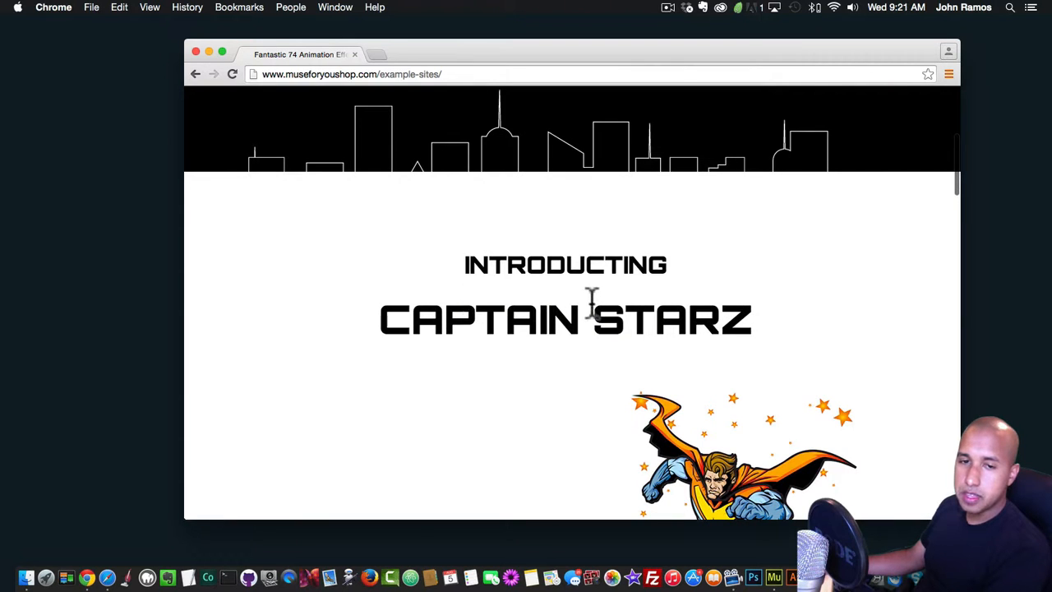
scroll(565, 300, "up", 5)
scroll(565, 300, "down", 5)
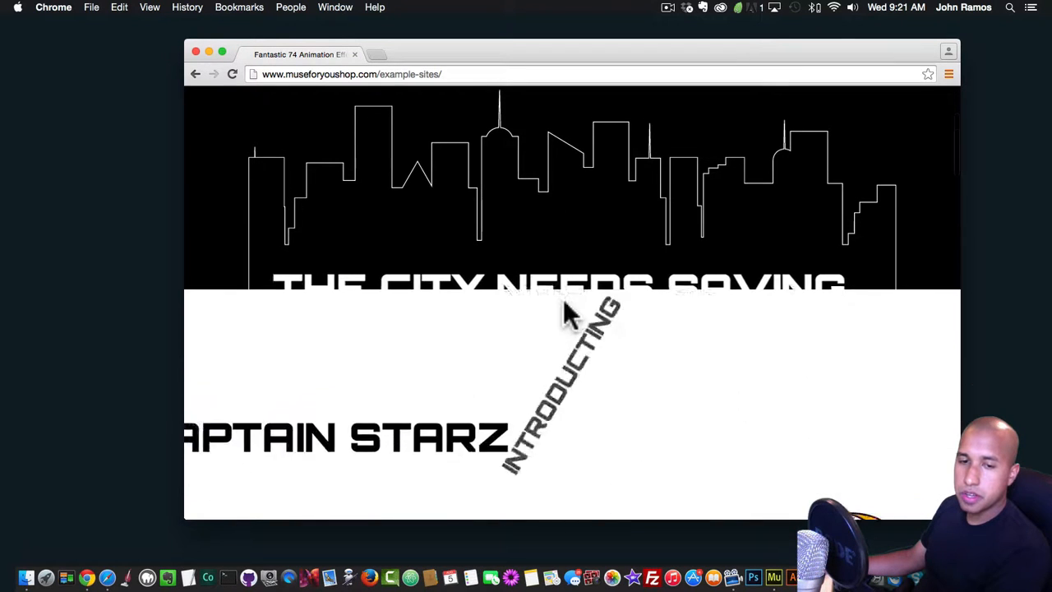
scroll(564, 300, "down", 4)
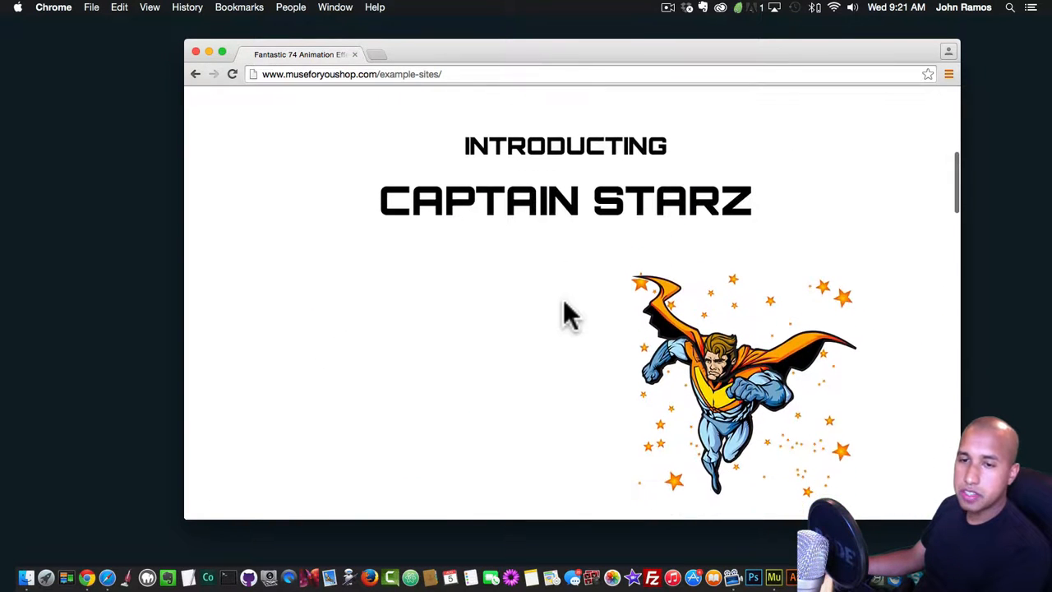
scroll(565, 313, "down", 2)
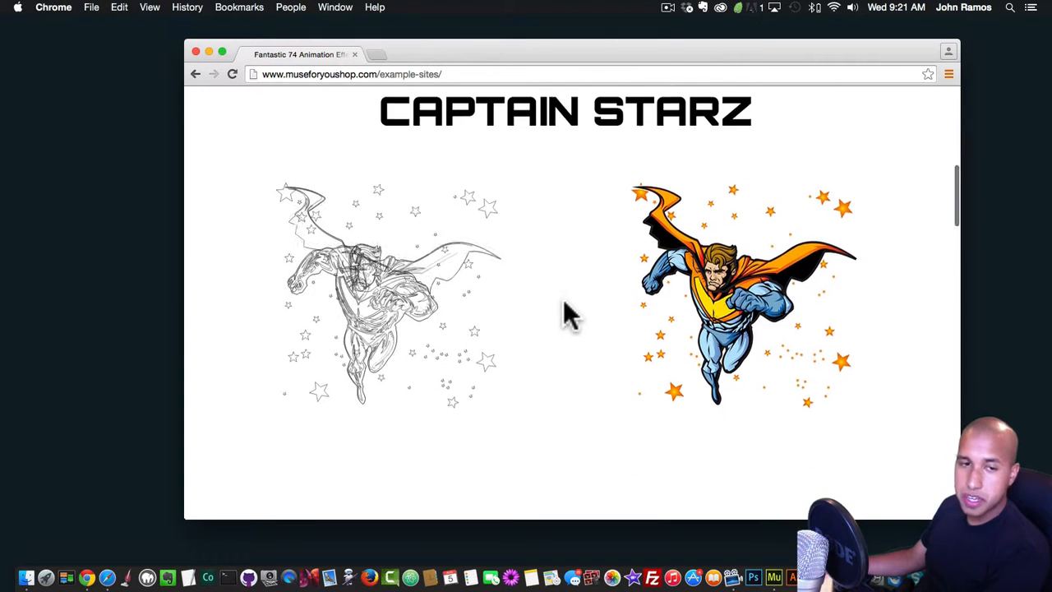
scroll(519, 292, "down", 10)
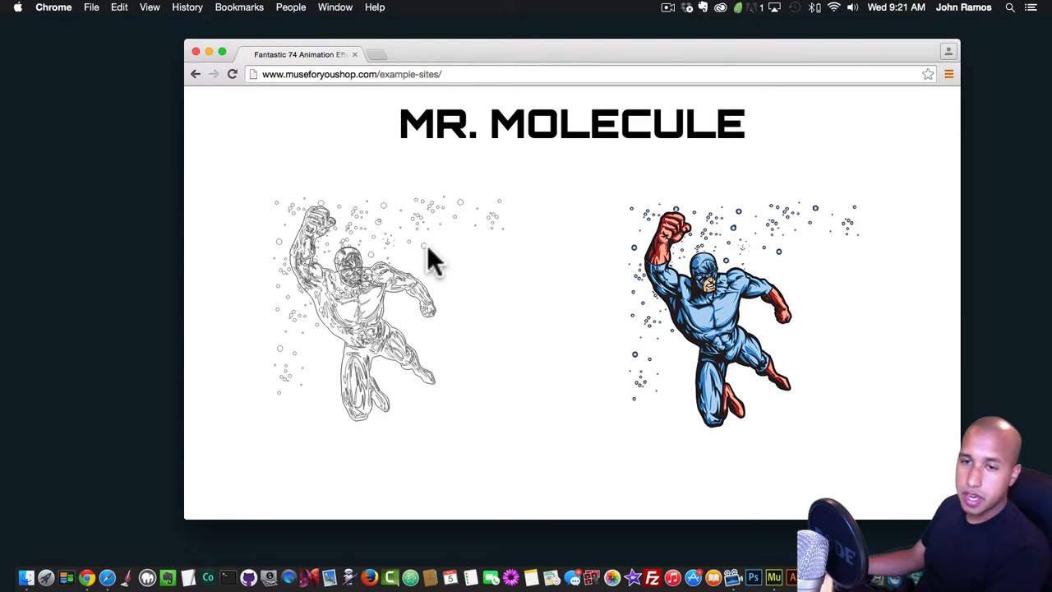
scroll(428, 247, "down", 8)
scroll(429, 255, "down", 6)
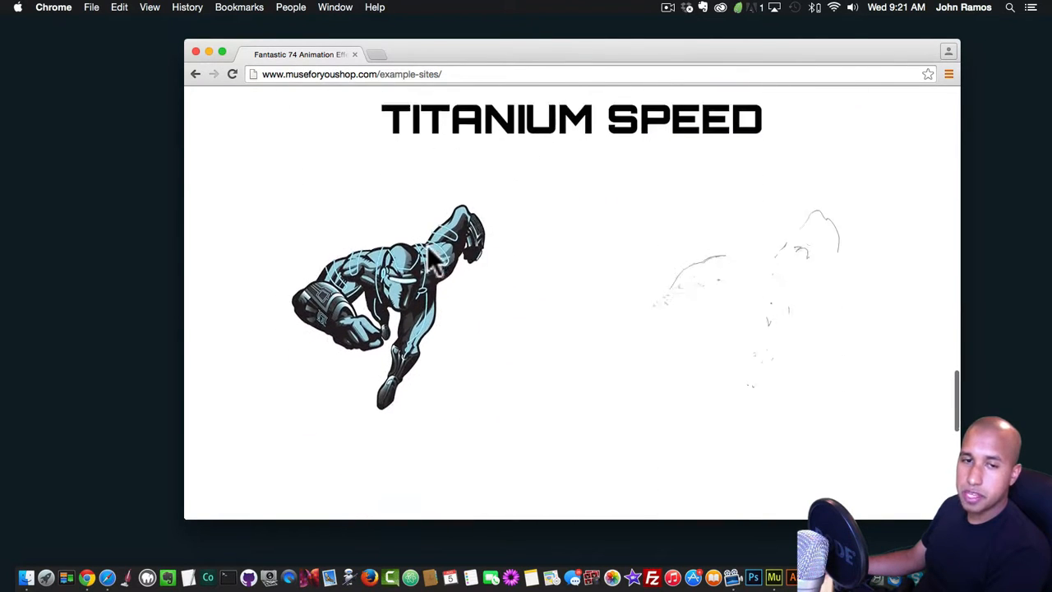
scroll(428, 248, "down", 3)
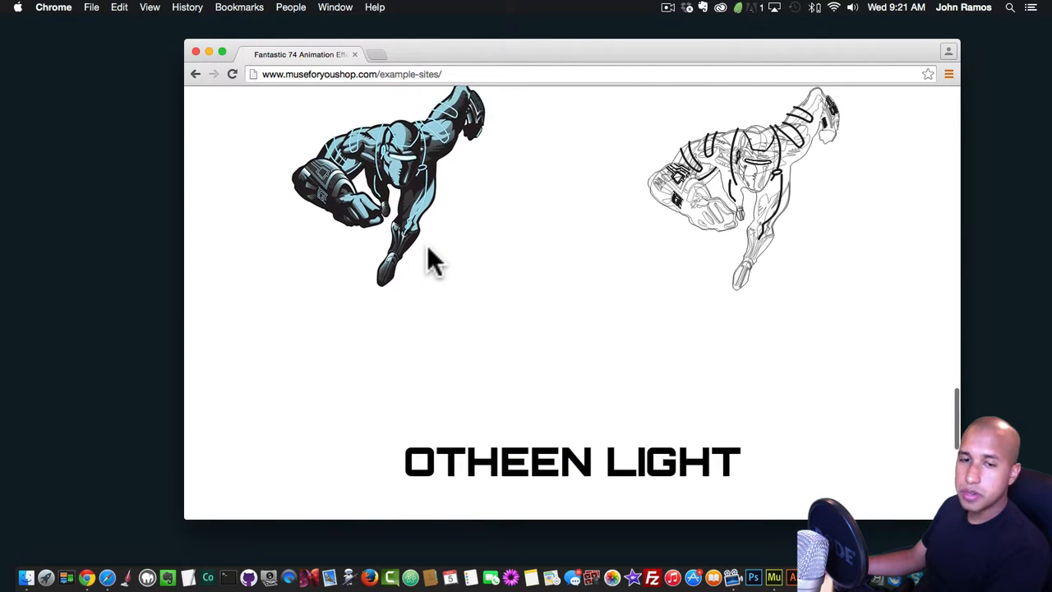
scroll(428, 261, "down", 7)
scroll(428, 251, "down", 4)
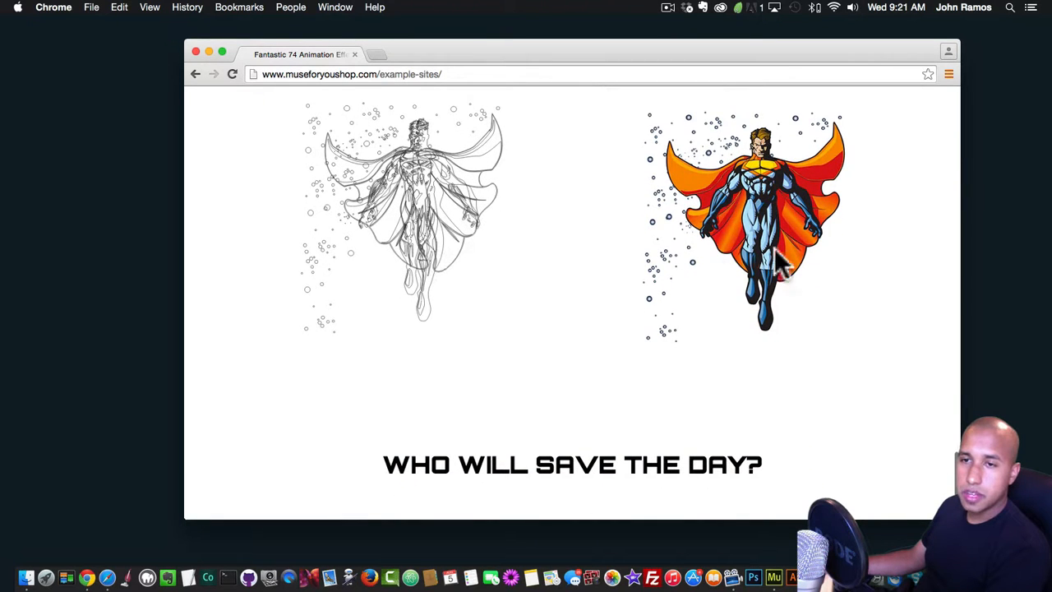
scroll(762, 230, "down", 2)
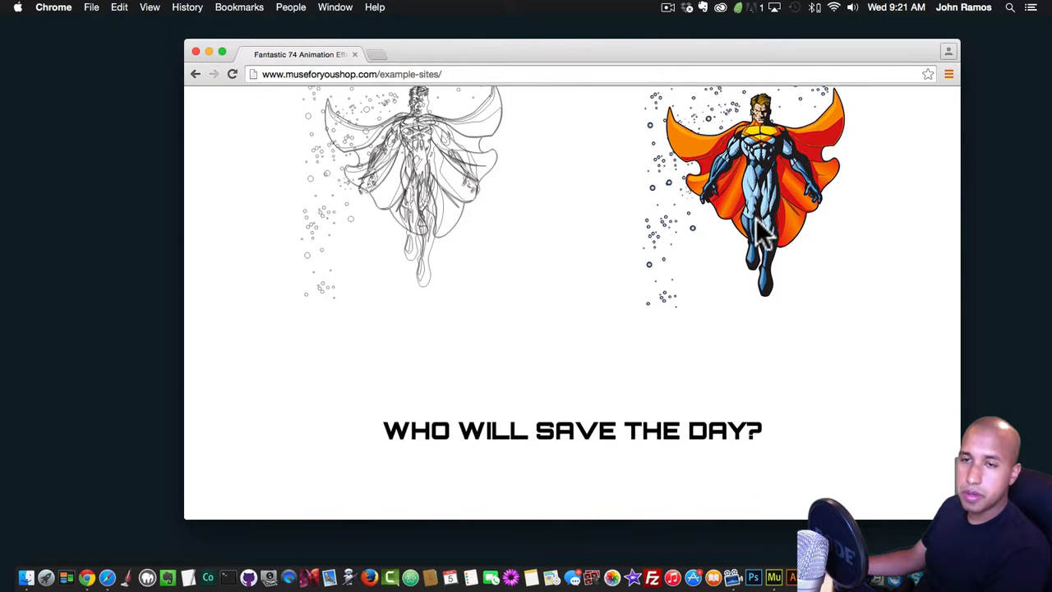
Examine how the hero titles and images animate again when moving back and forth through the example page.
scroll(755, 296, "up", 6)
scroll(755, 366, "up", 8)
scroll(730, 374, "up", 15)
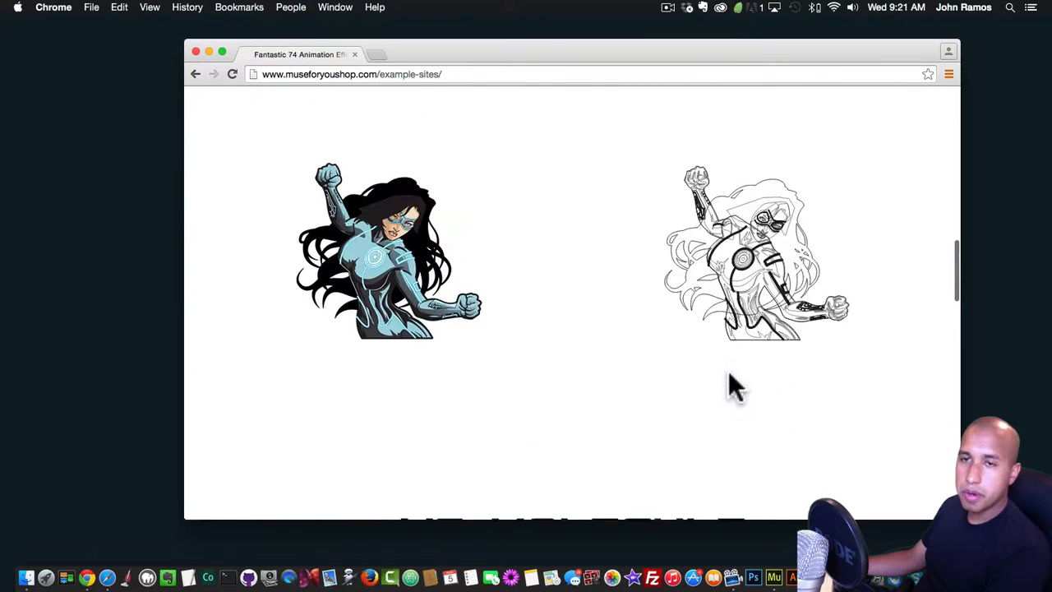
scroll(404, 348, "up", 12)
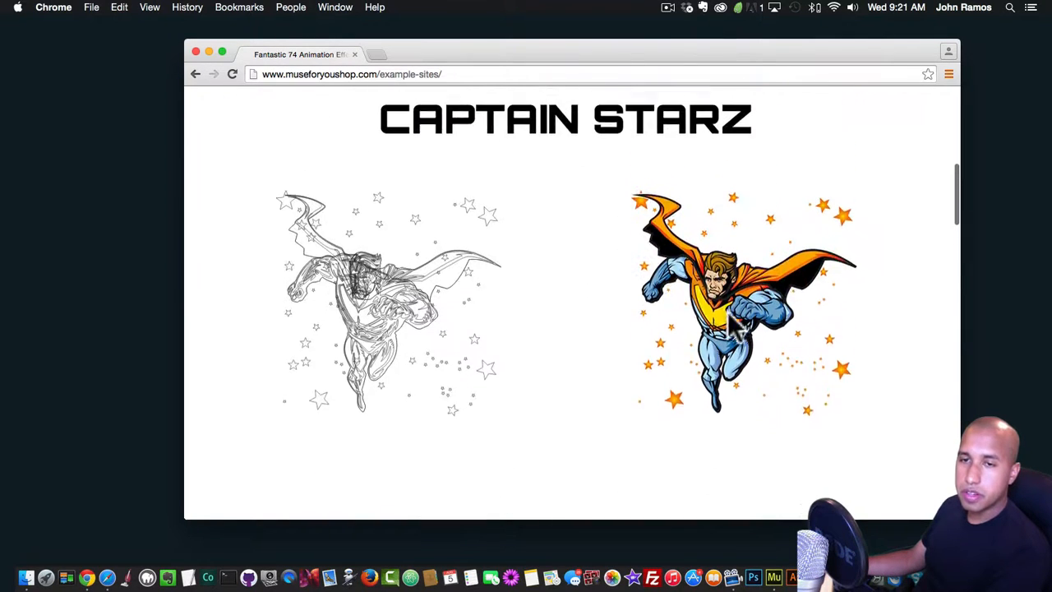
scroll(679, 322, "down", 12)
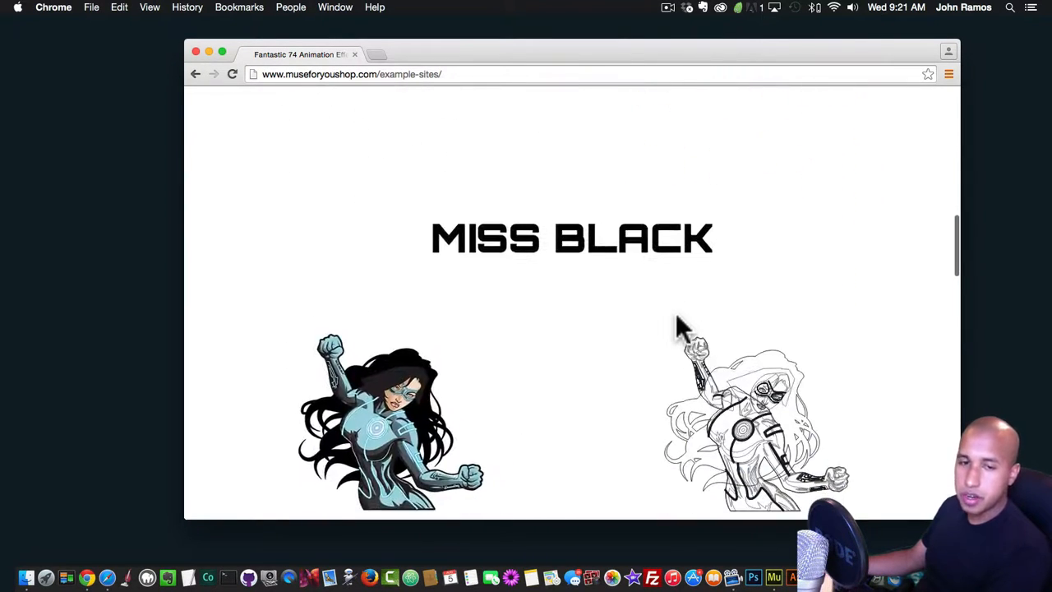
scroll(679, 327, "up", 15)
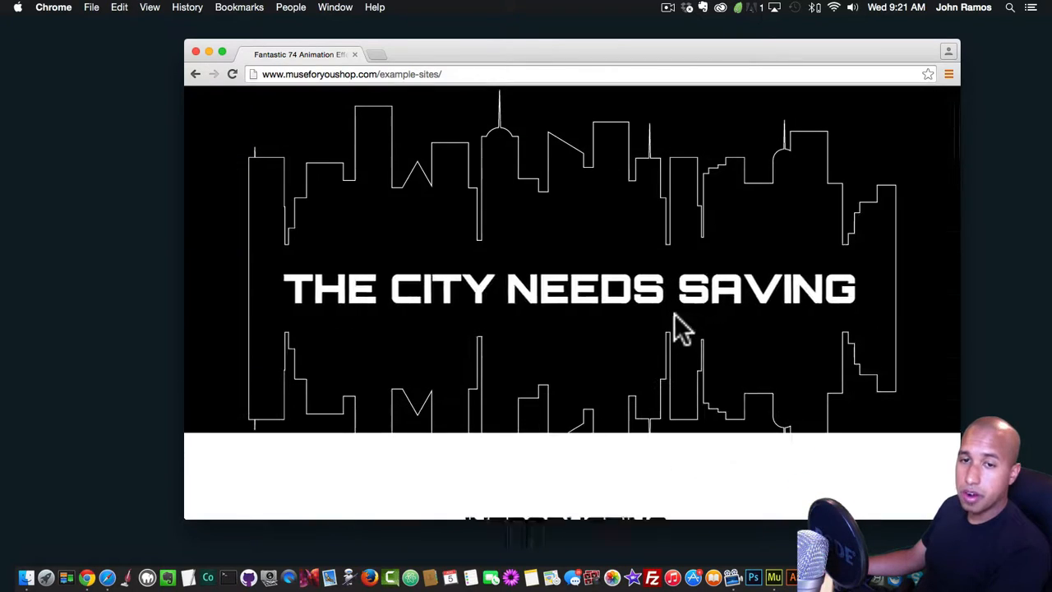
scroll(674, 314, "down", 15)
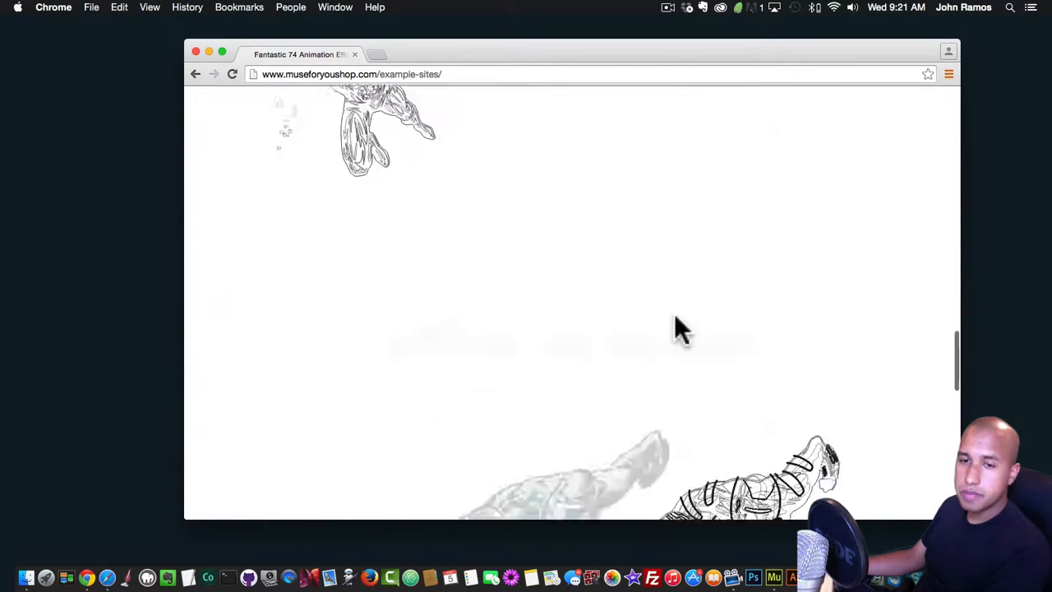
scroll(679, 330, "up", 6)
scroll(679, 329, "down", 7)
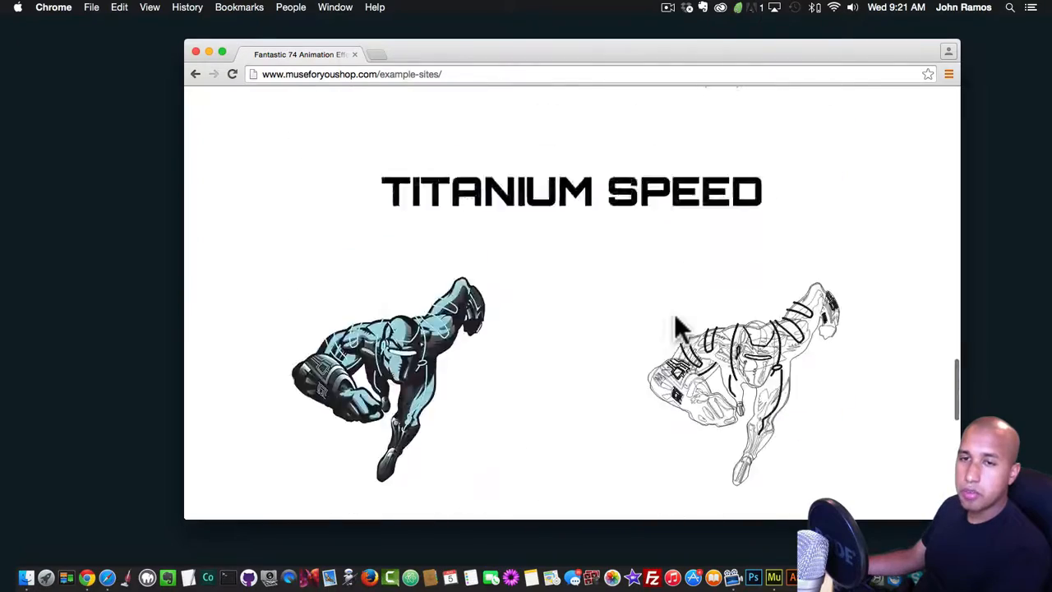
scroll(679, 330, "up", 15)
scroll(679, 330, "down", 6)
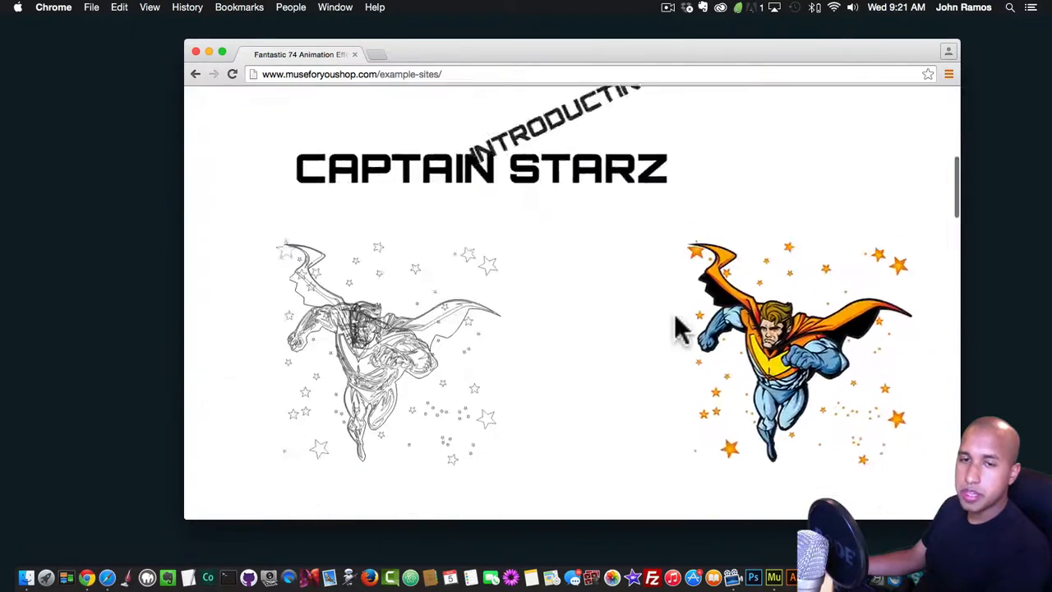
scroll(679, 330, "down", 8)
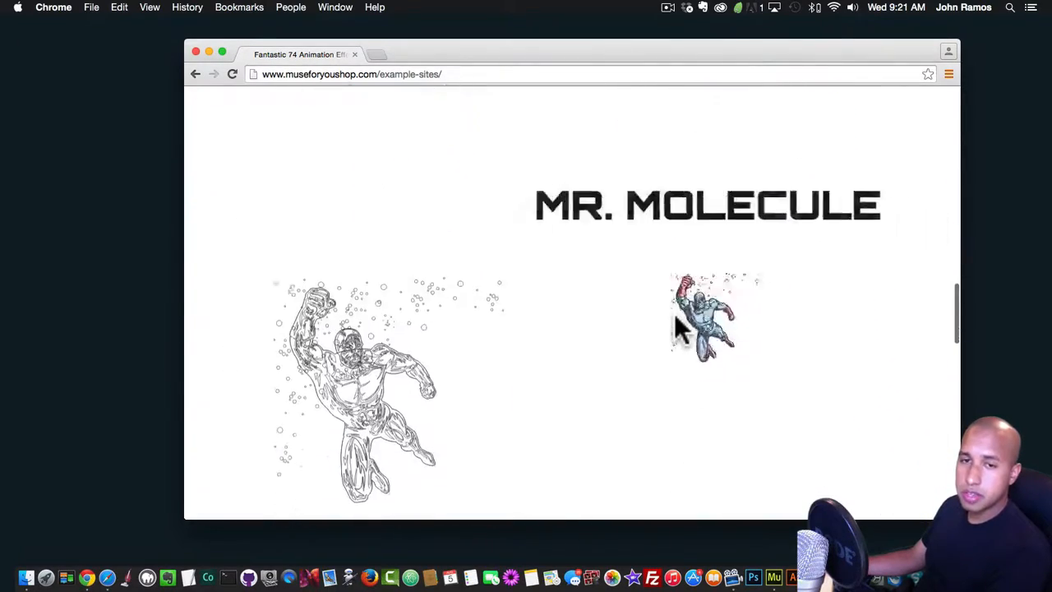
scroll(680, 330, "down", 10)
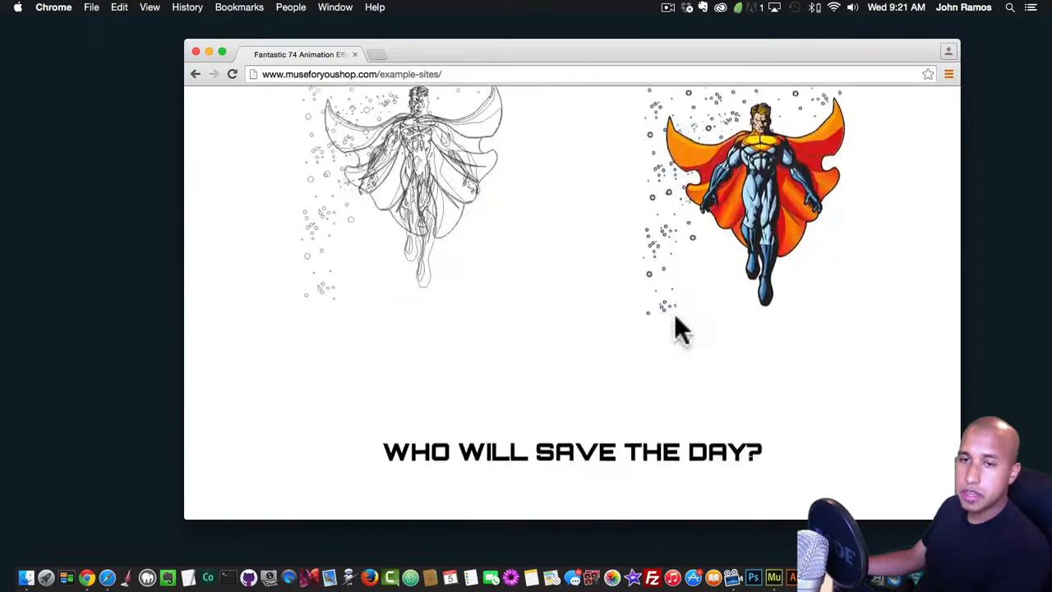
Examine the replaying animation of the last caped hero, and return to the "The City Needs Saving" header.
scroll(679, 330, "up", 8)
scroll(679, 330, "down", 8)
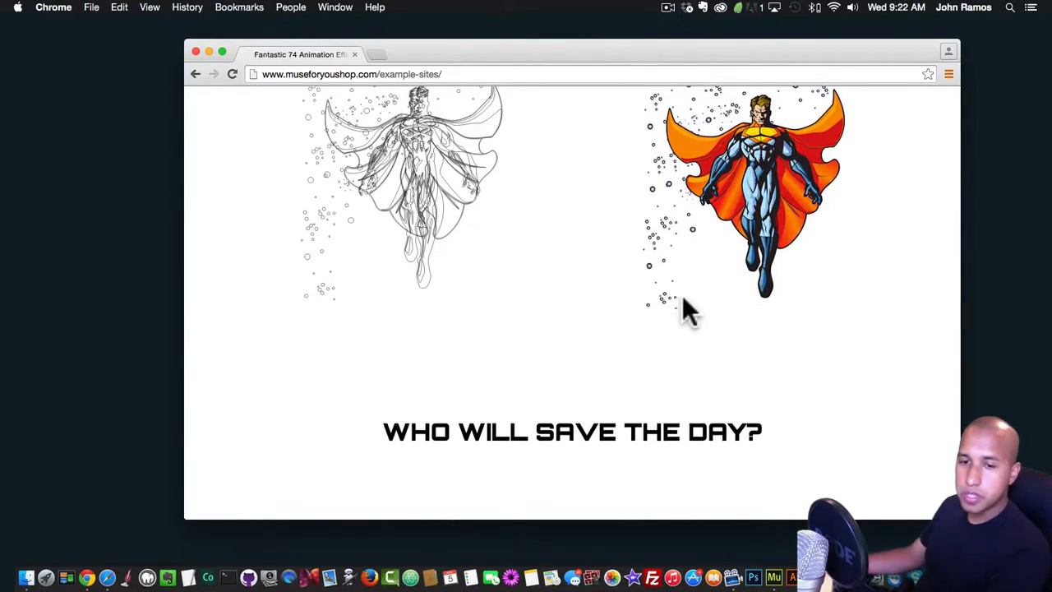
scroll(681, 302, "up", 3)
scroll(680, 302, "down", 3)
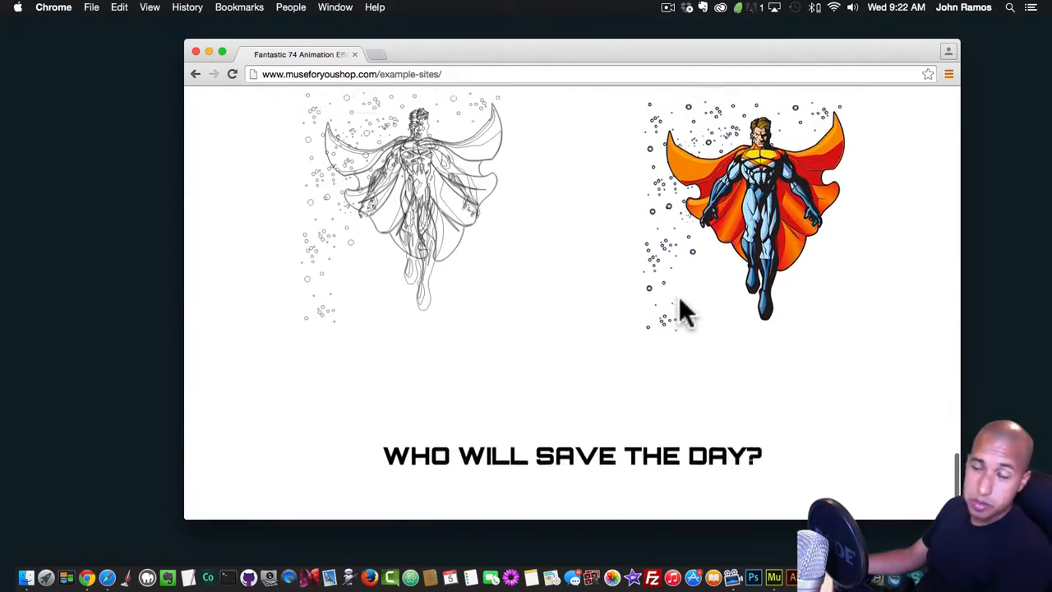
scroll(680, 302, "up", 3)
scroll(679, 297, "up", 3)
scroll(679, 293, "down", 4)
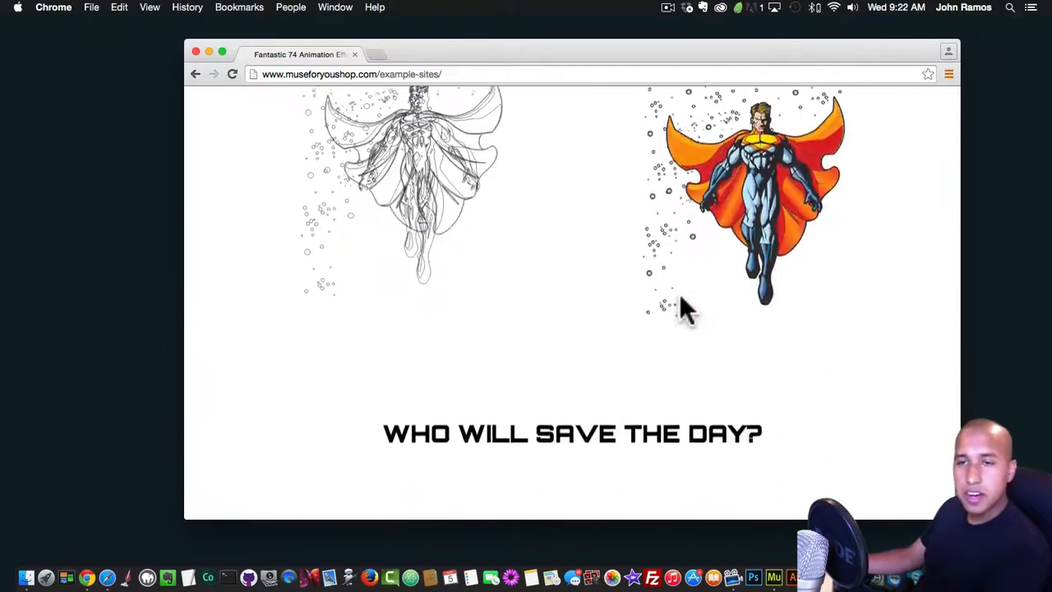
scroll(679, 294, "up", 5)
scroll(680, 296, "up", 10)
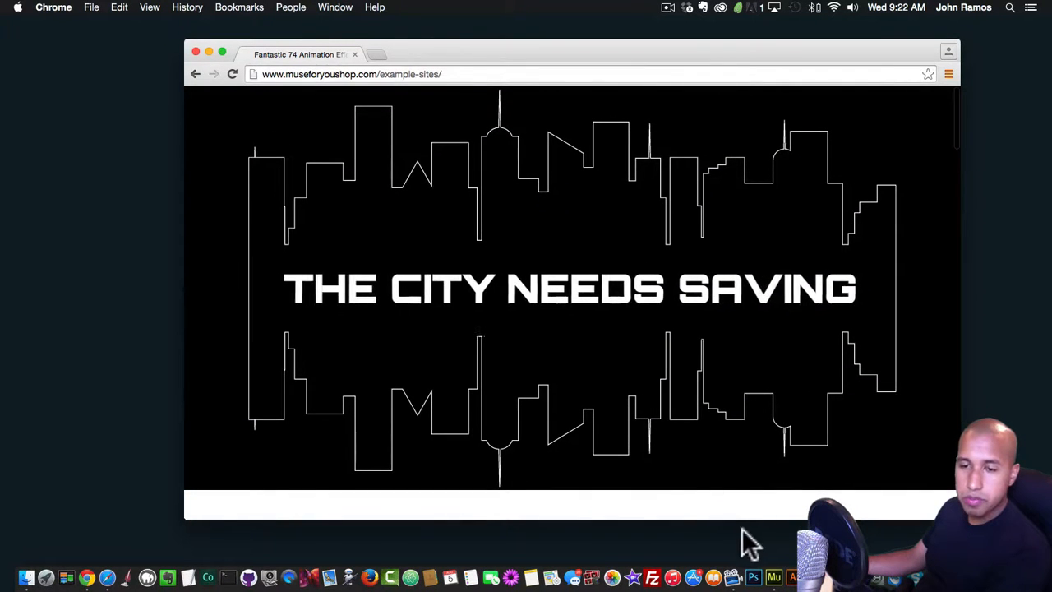
Search for animate.css in a new browser tab and open the Animate.css demo site.
left_click(379, 53)
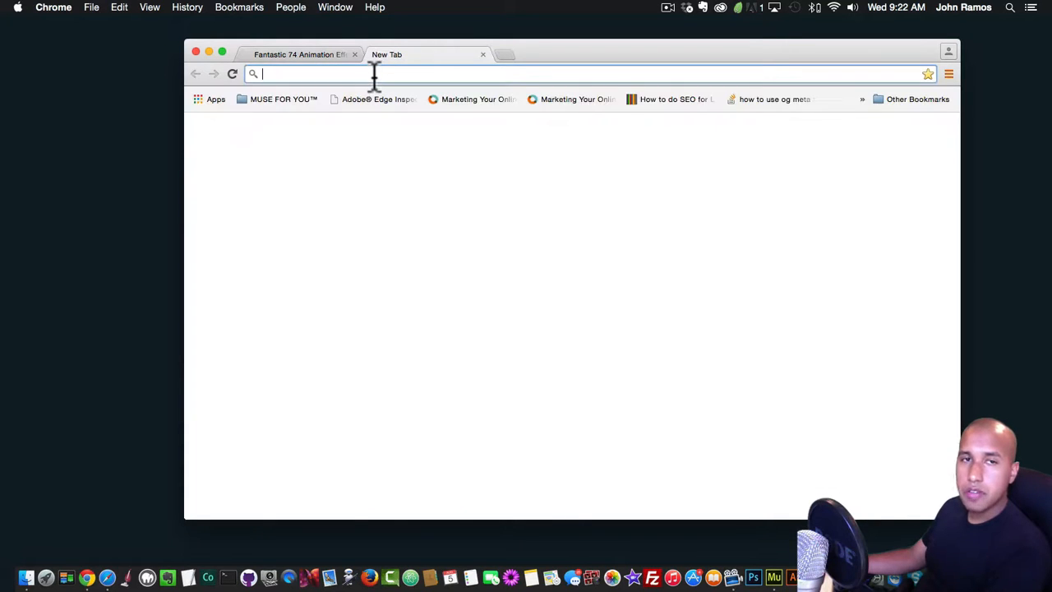
type("animate")
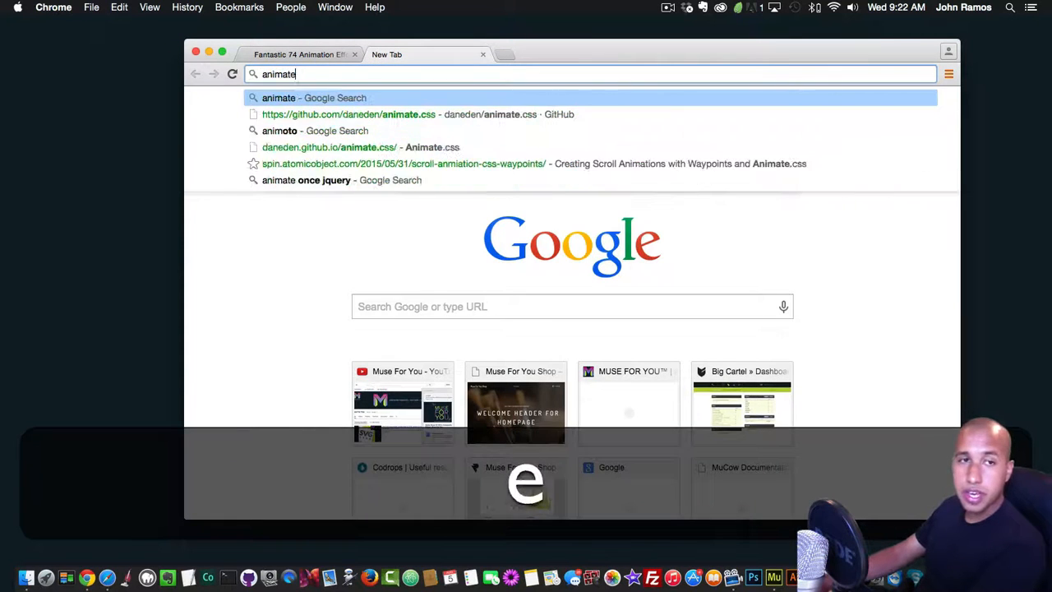
type(".css")
left_click(429, 308)
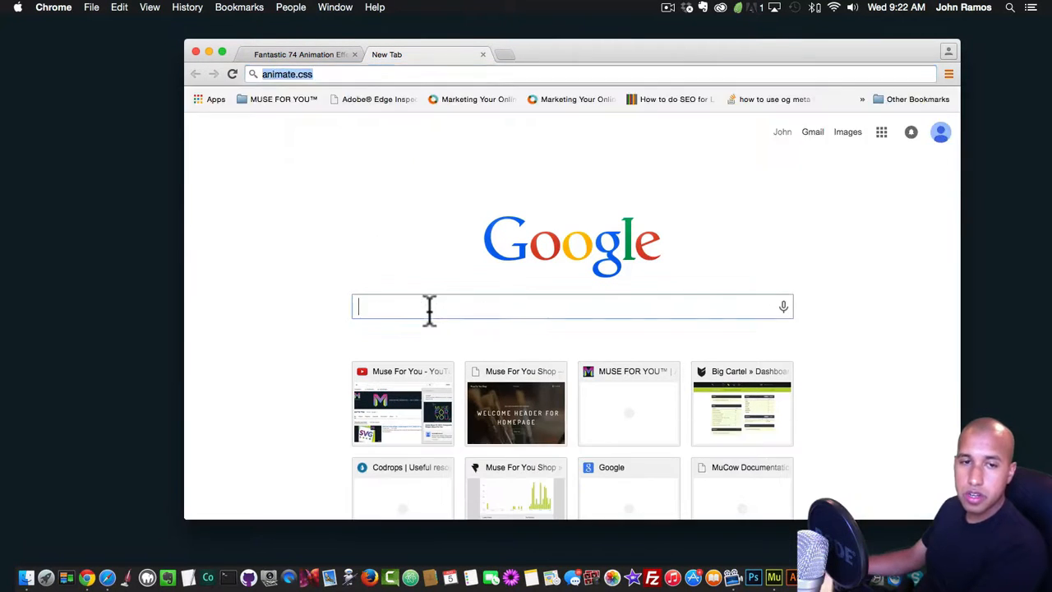
key("Return")
left_click(304, 200)
Preview the fadeInLeft, rotateInDownLeft and zoomInRight effects on the Animate.css title, and close that page.
left_click(542, 320)
scroll(553, 366, "down", 5)
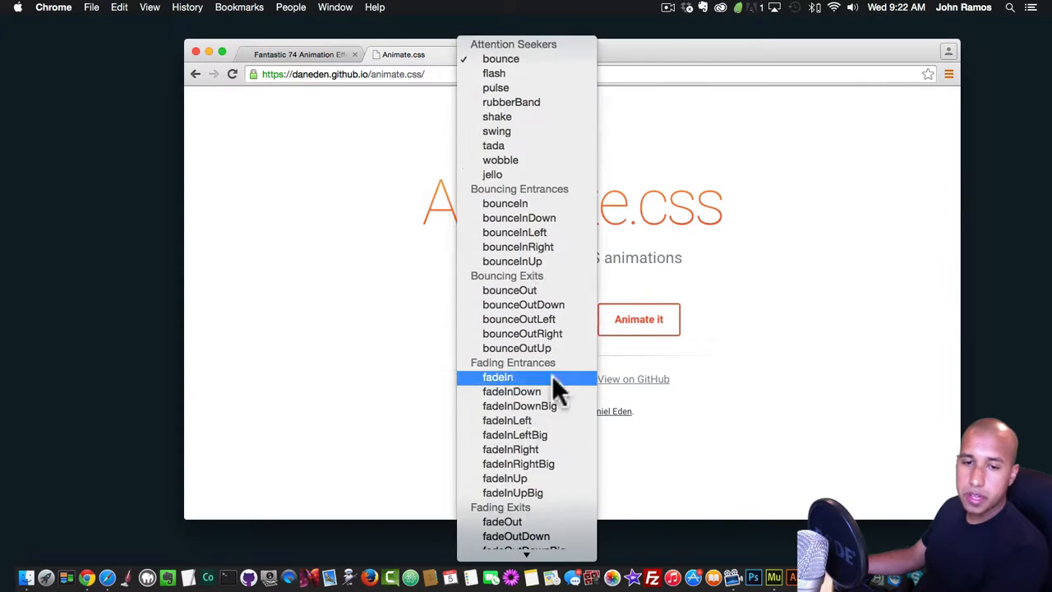
left_click(521, 416)
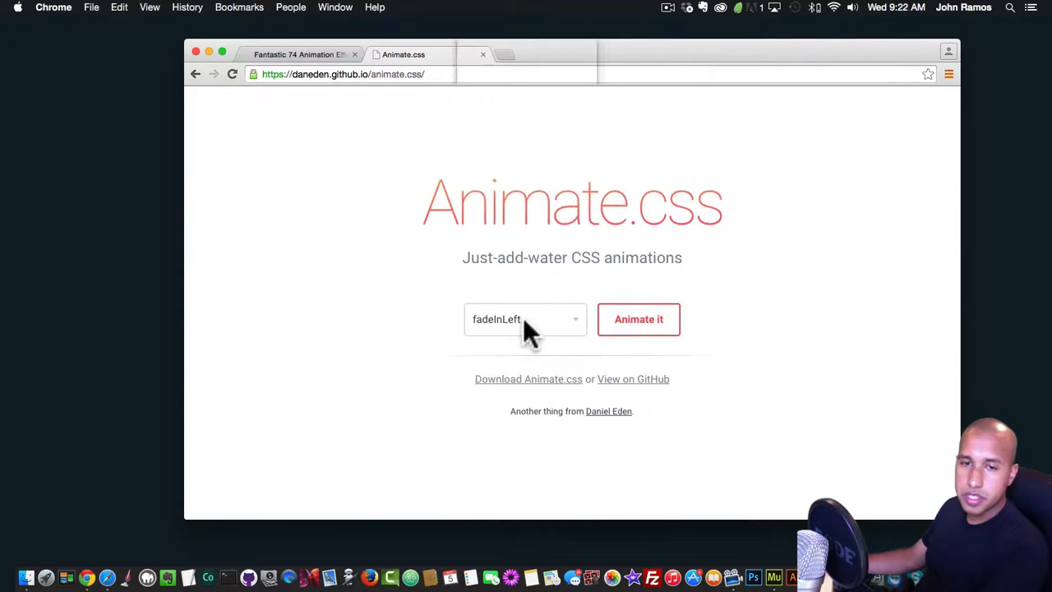
left_click(523, 319)
left_click(518, 390)
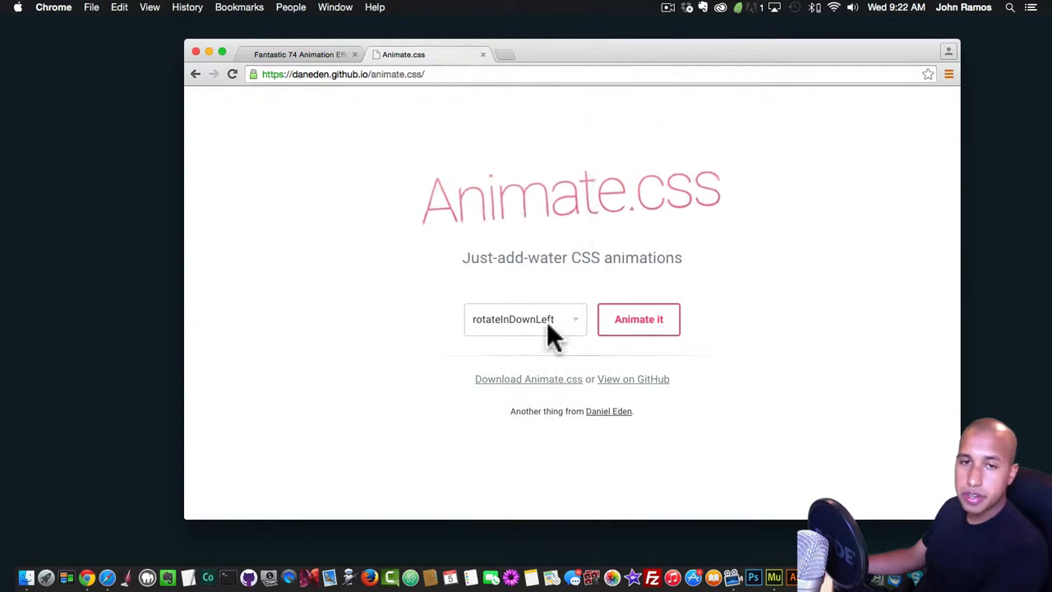
left_click(547, 321)
scroll(545, 366, "down", 5)
left_click(530, 392)
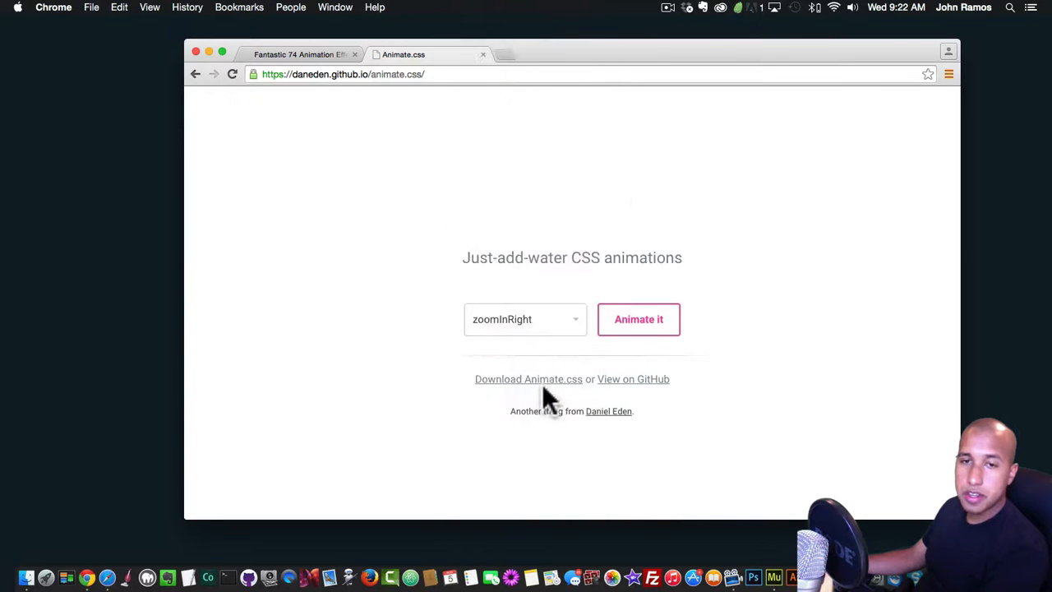
left_click(483, 54)
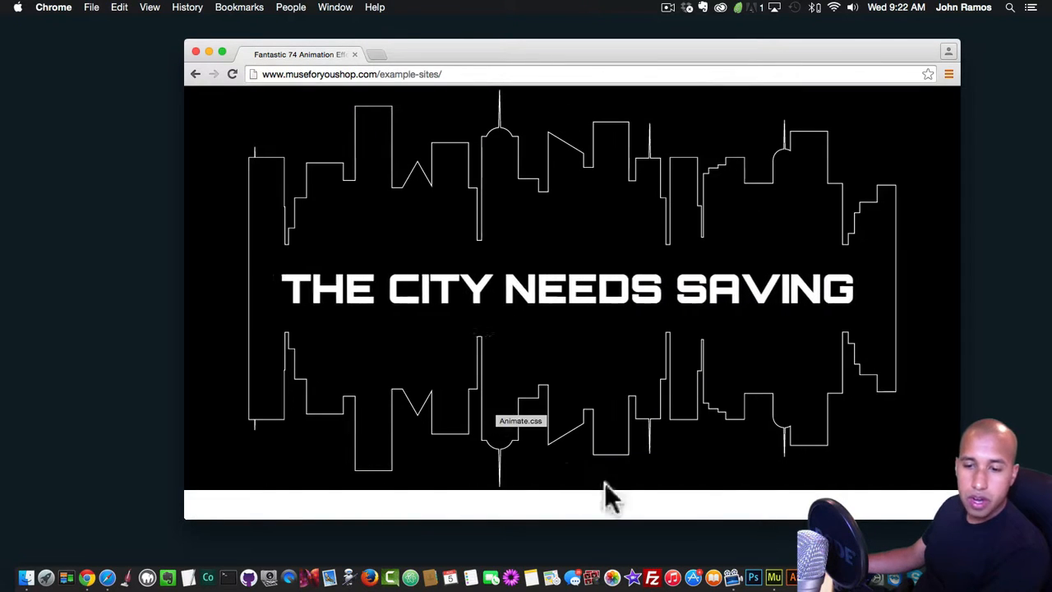
Open the Fantastic 74 widget's preview page and examine its feature list and the Hover, Click and Scroll samples.
left_click(669, 330)
scroll(669, 330, "down", 4)
scroll(669, 330, "up", 4)
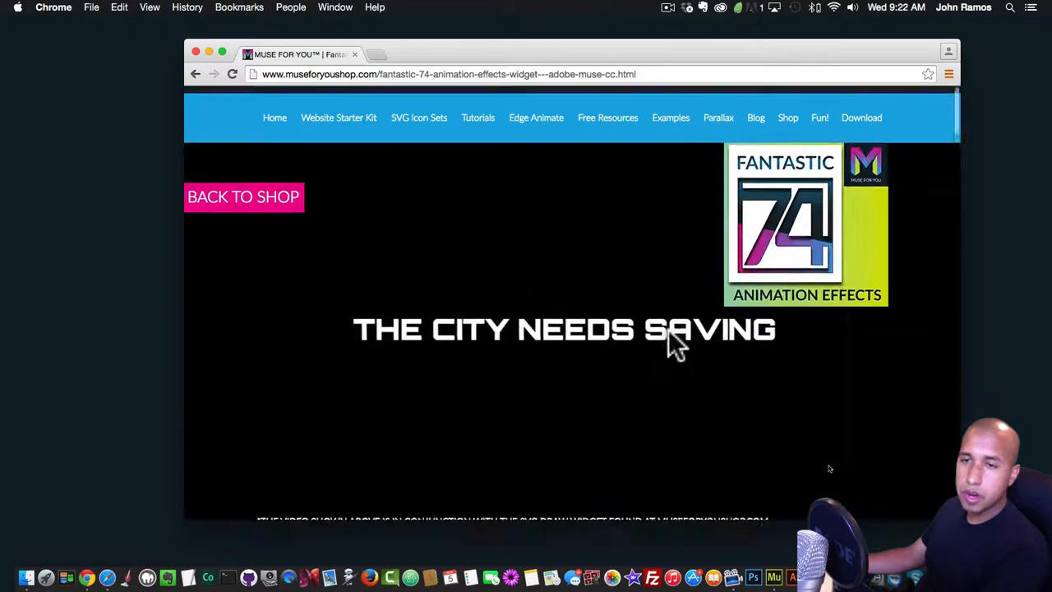
scroll(669, 330, "down", 3)
scroll(668, 331, "down", 5)
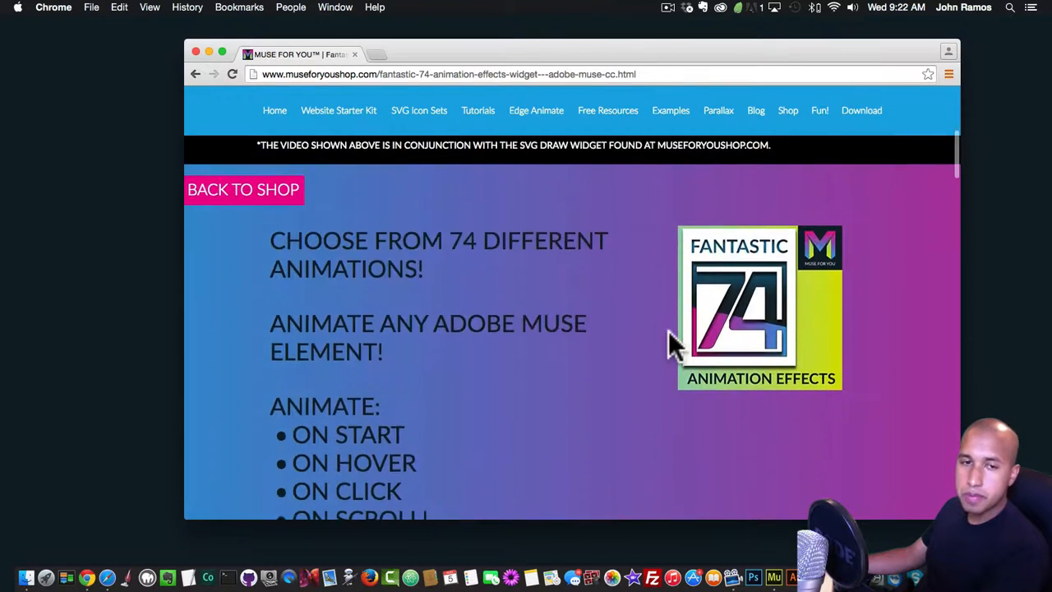
scroll(669, 331, "down", 3)
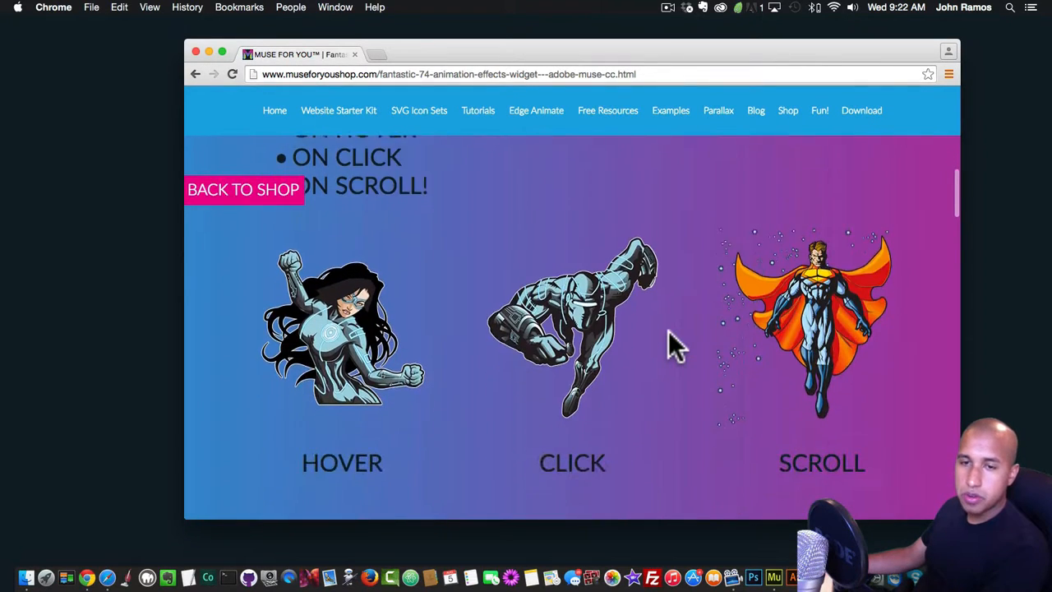
Trigger the Click sample's animation on the preview page and compare it with the Hover and Scroll samples.
left_click(579, 283)
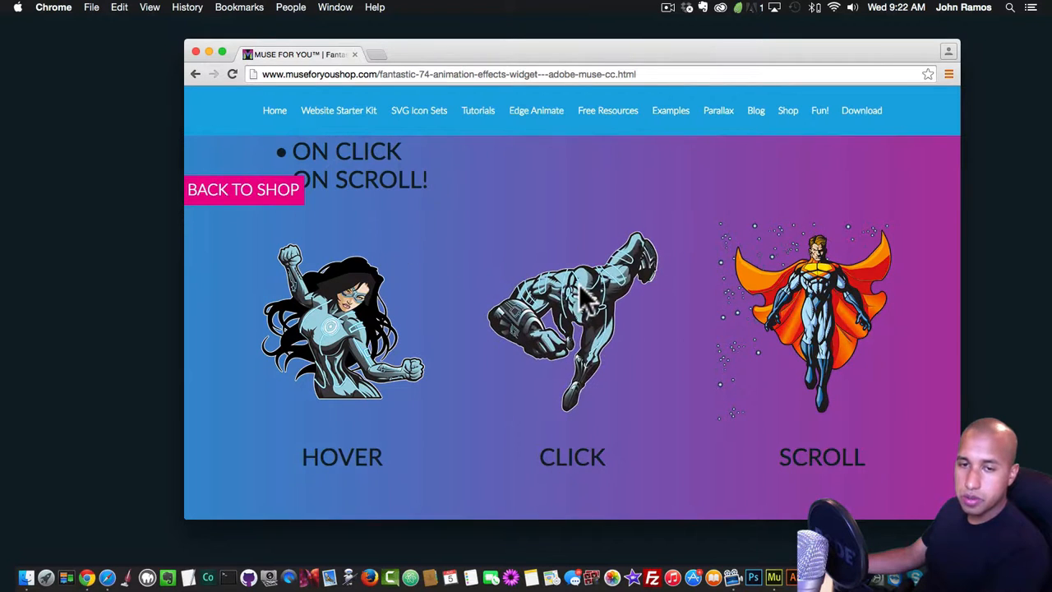
scroll(578, 283, "down", 1)
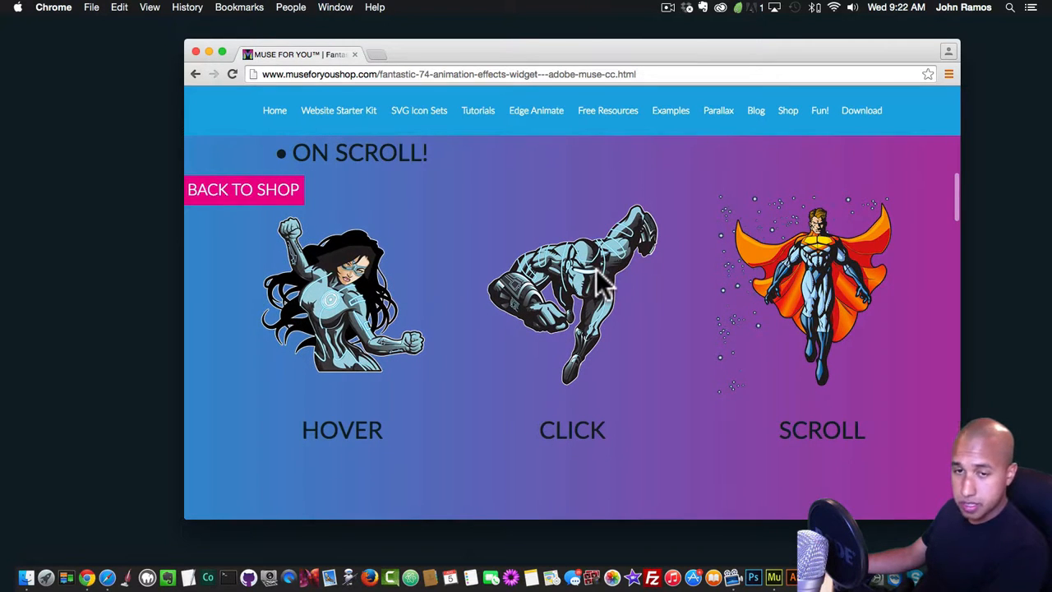
scroll(593, 279, "down", 2)
scroll(594, 282, "up", 1)
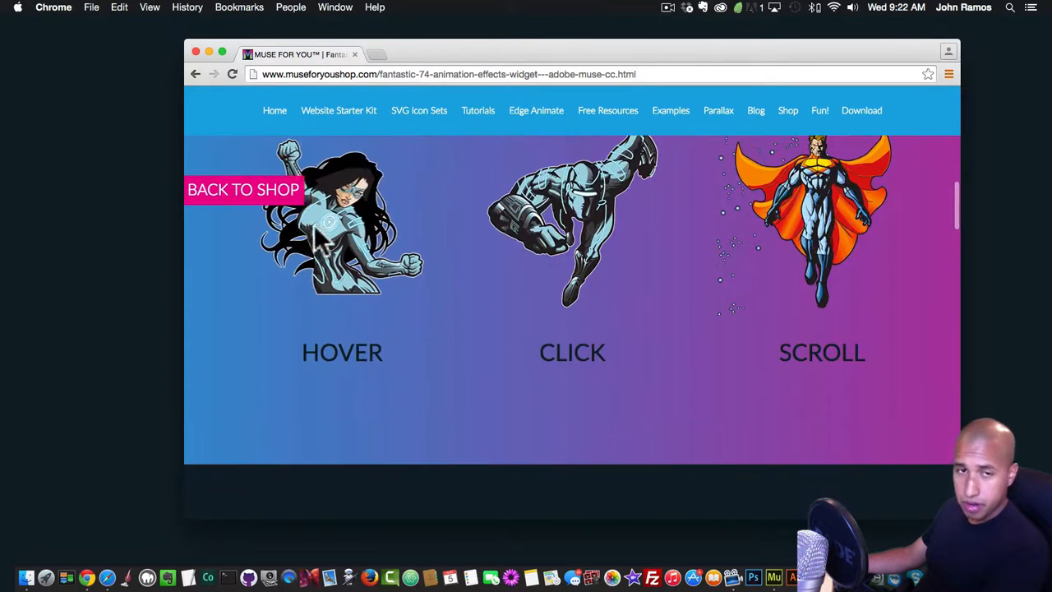
scroll(592, 222, "up", 1)
left_click(593, 231)
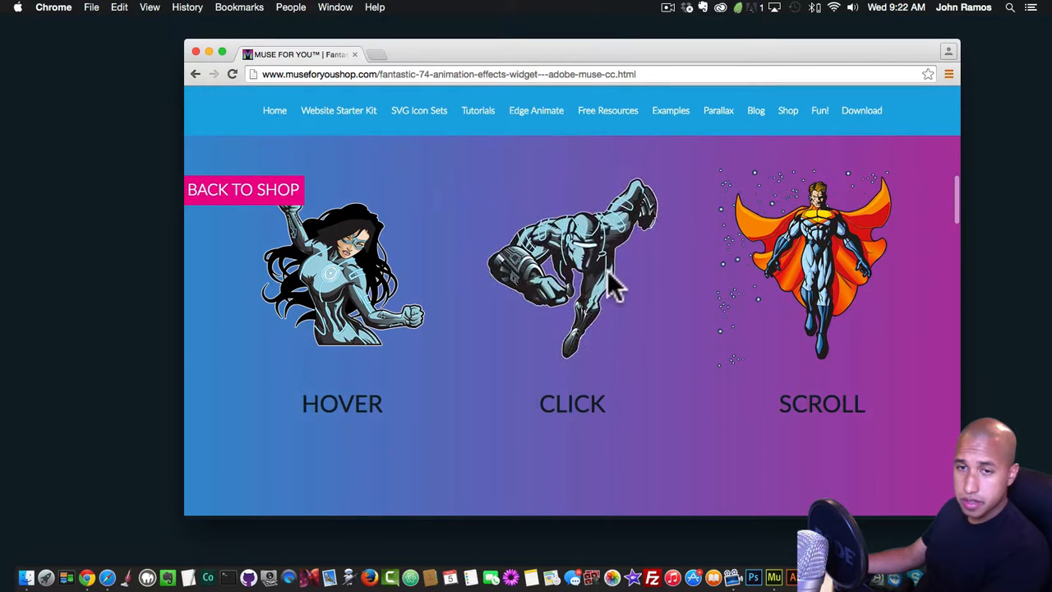
scroll(822, 301, "up", 1)
Examine the looping heroes in the Infinitely Loop Animation section.
scroll(822, 288, "down", 5)
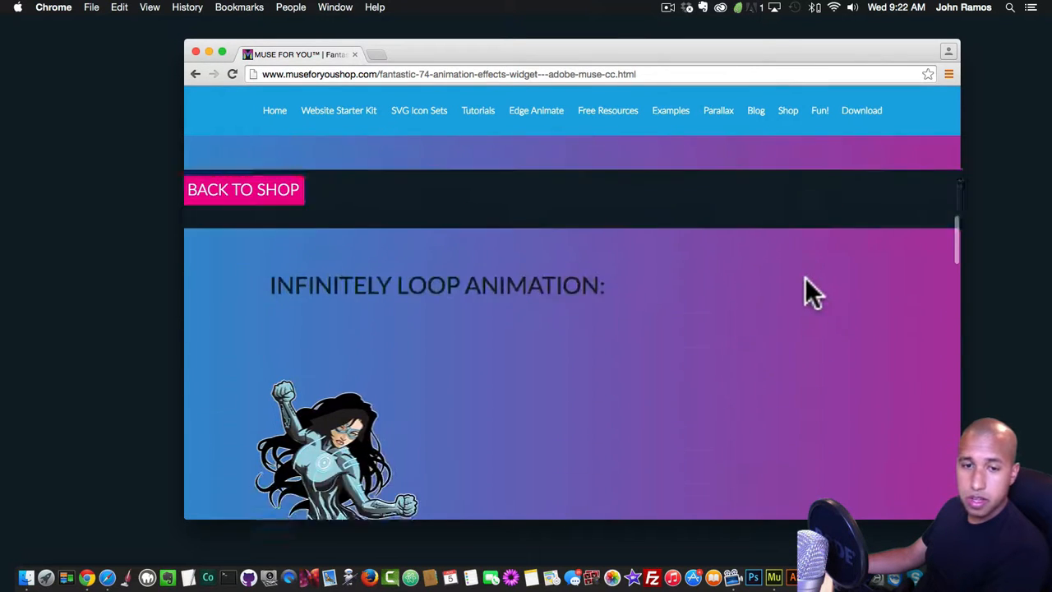
scroll(690, 277, "down", 1)
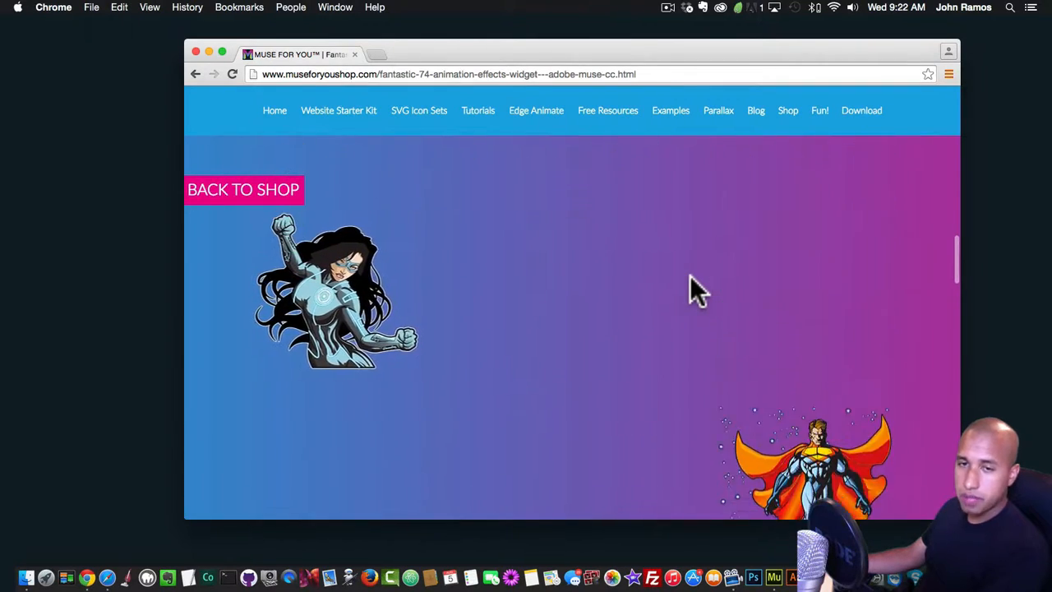
scroll(658, 263, "down", 2)
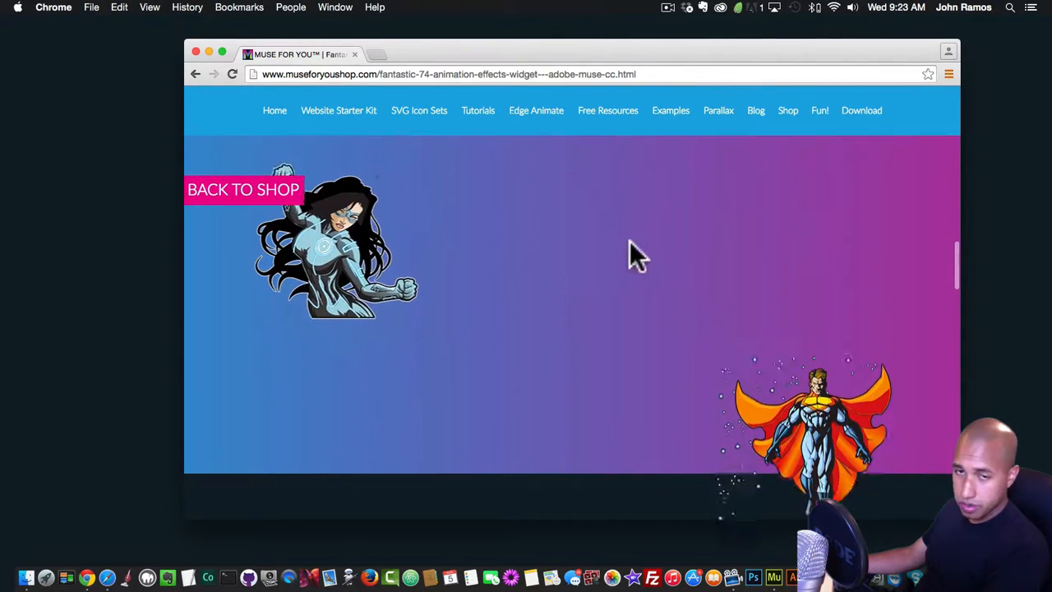
Examine the on-scroll Fade In, Fade Out and Fade Repeat samples and their speeds in the Fade Animations section.
scroll(642, 242, "down", 10)
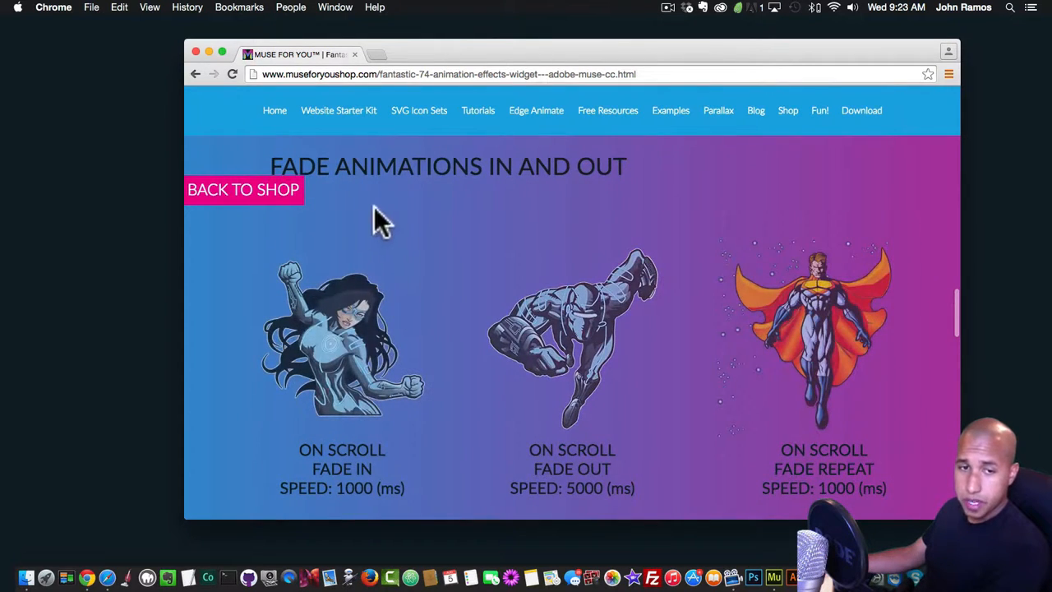
scroll(354, 304, "down", 2)
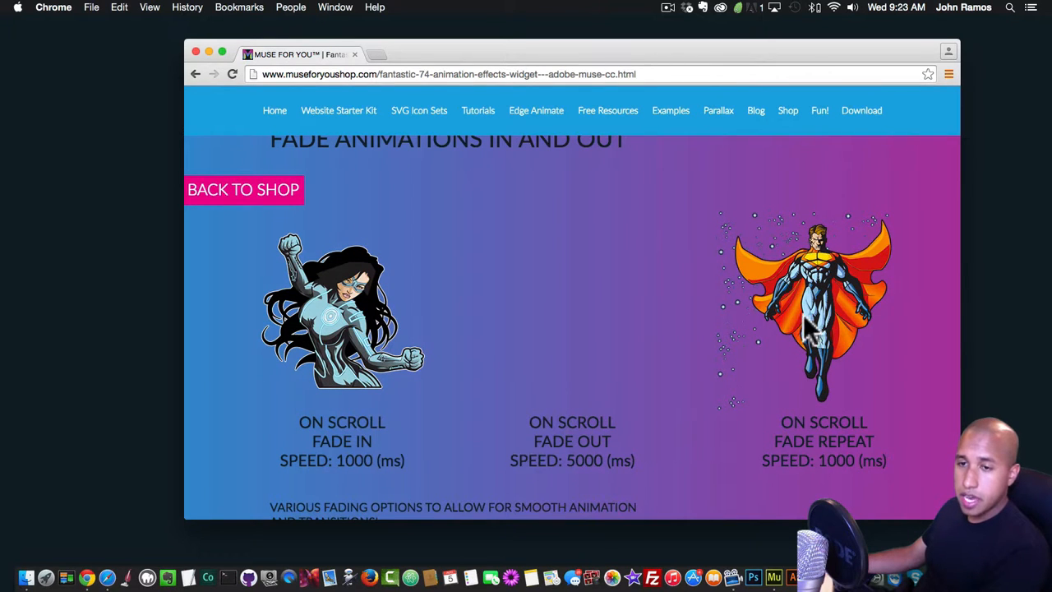
scroll(798, 324, "up", 5)
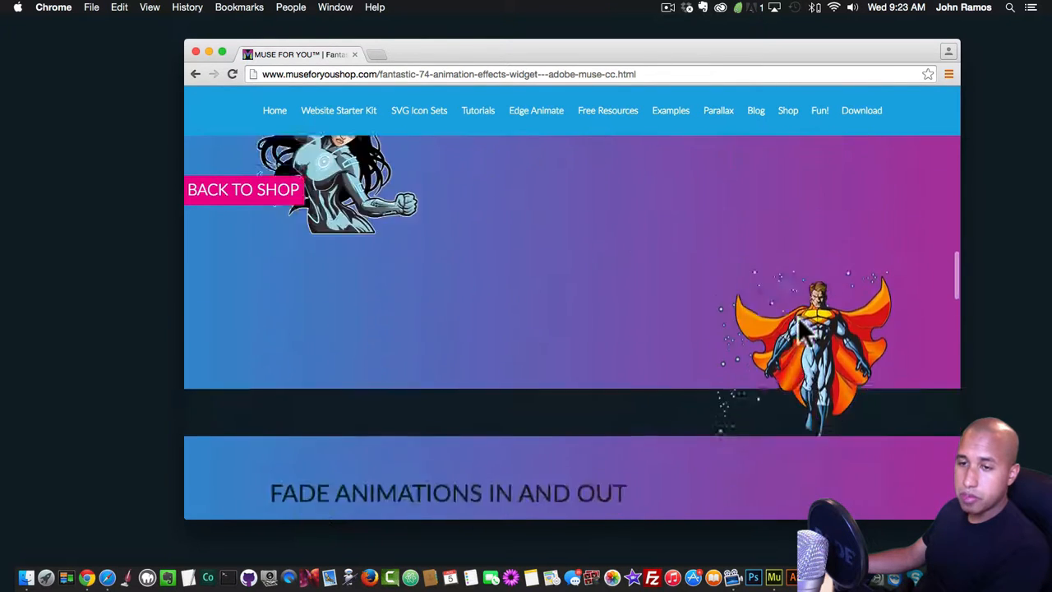
scroll(802, 329, "down", 4)
scroll(814, 352, "down", 1)
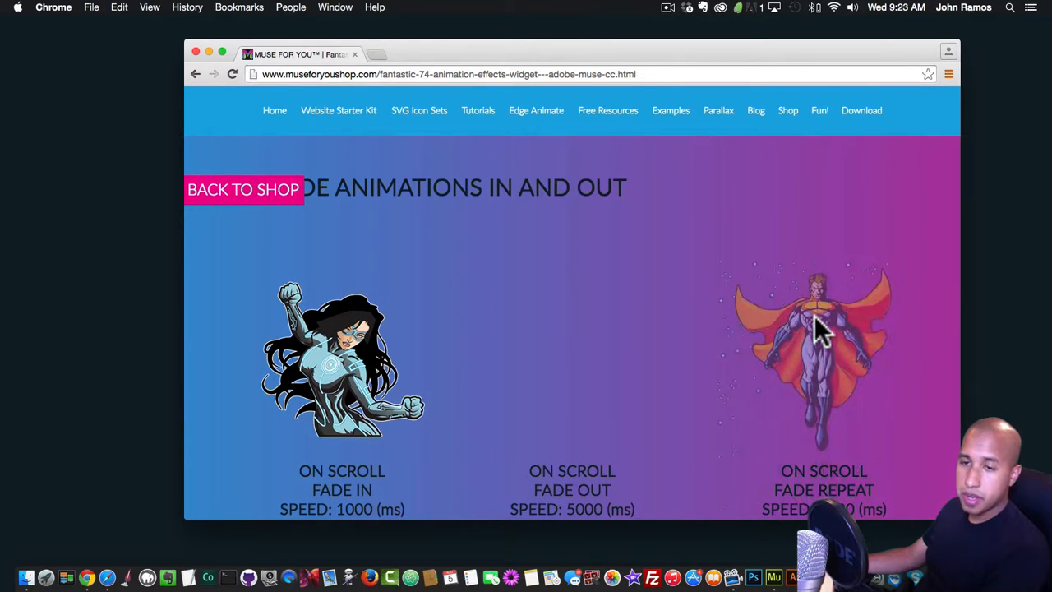
scroll(814, 352, "down", 3)
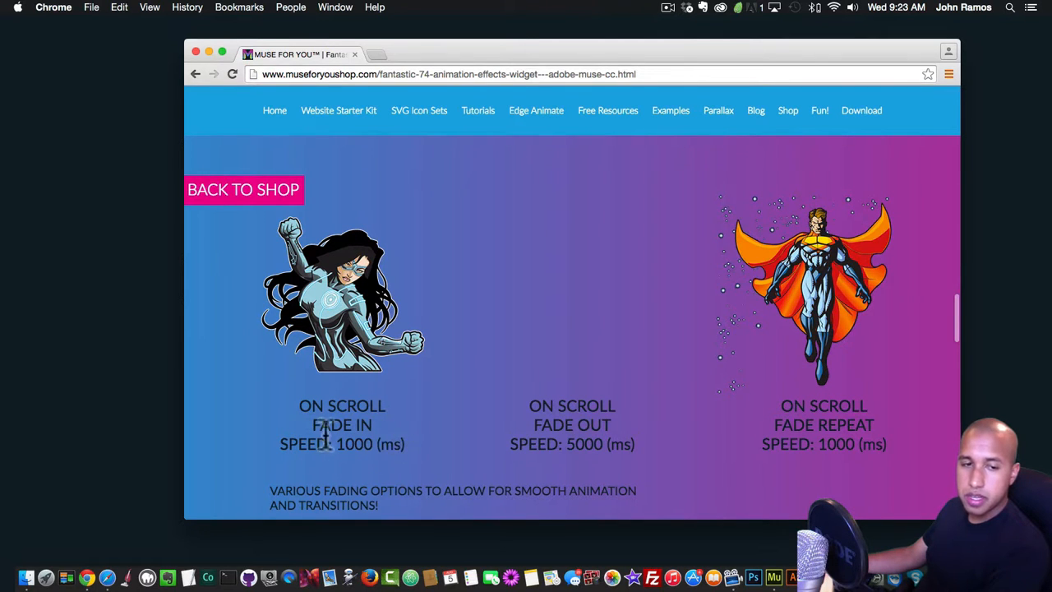
left_click_drag(308, 425, 419, 436)
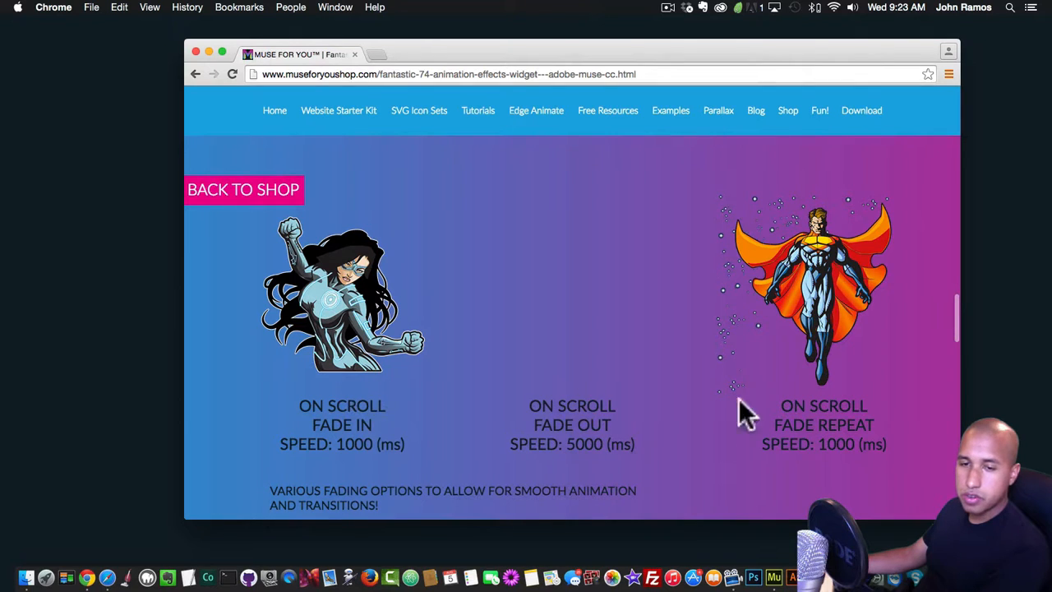
Read the note on fading options for smooth transitions and review the fade samples again.
scroll(722, 397, "down", 5)
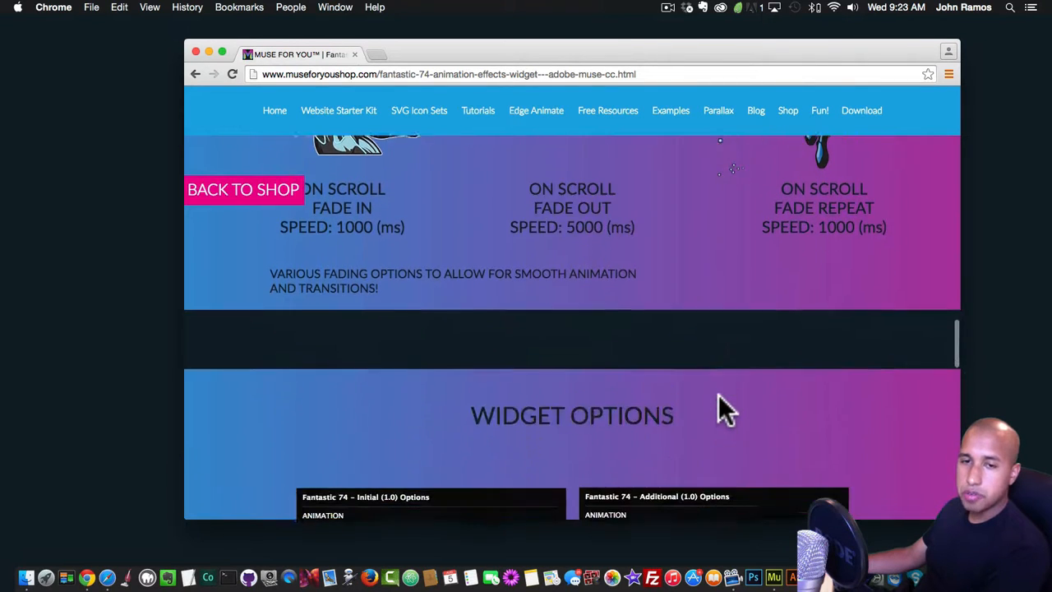
scroll(719, 395, "up", 2)
scroll(719, 395, "up", 2)
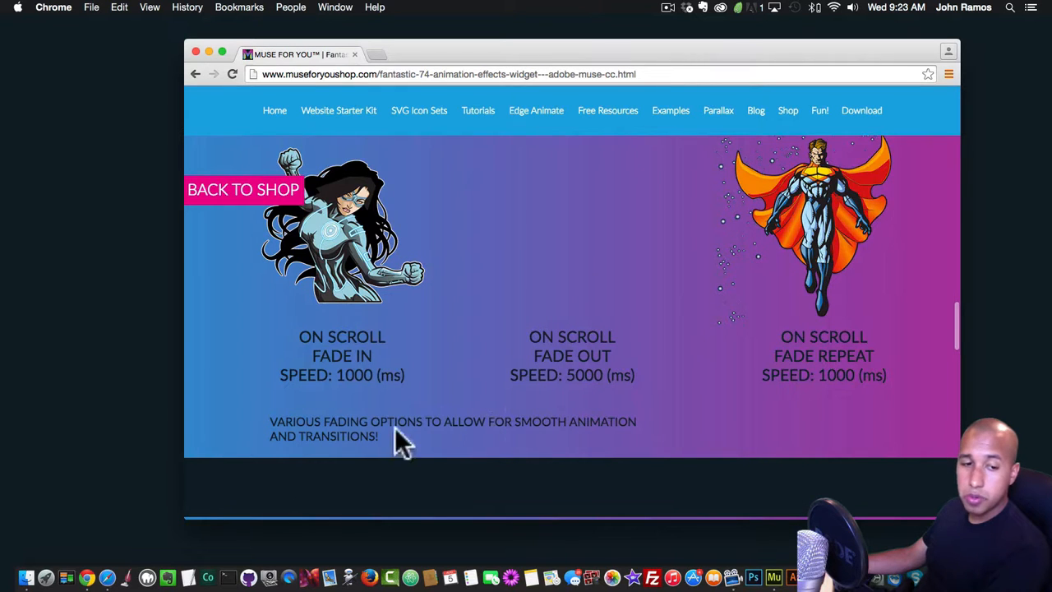
scroll(333, 436, "up", 3)
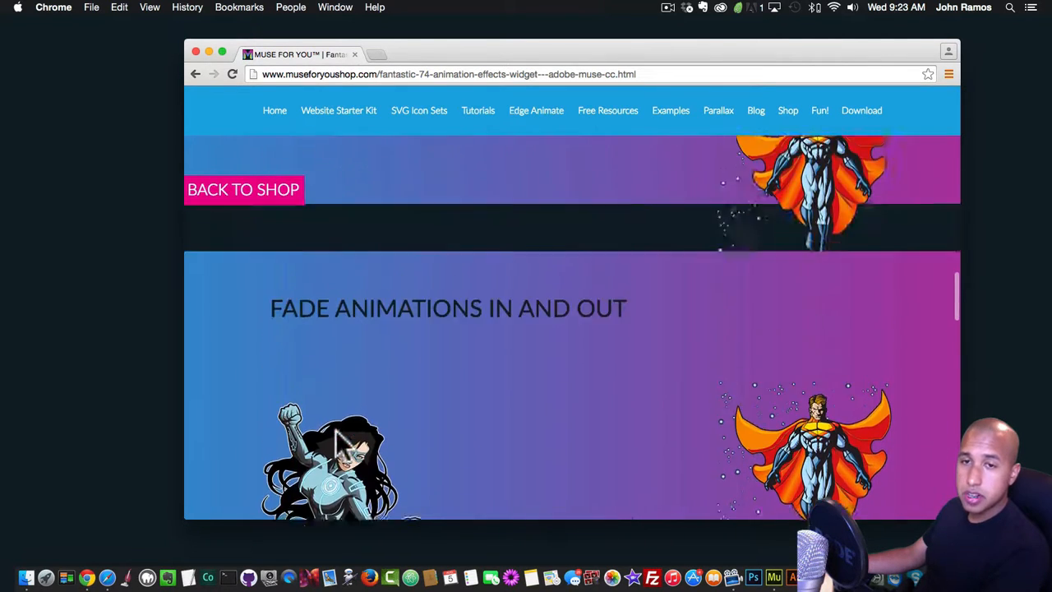
scroll(338, 436, "down", 5)
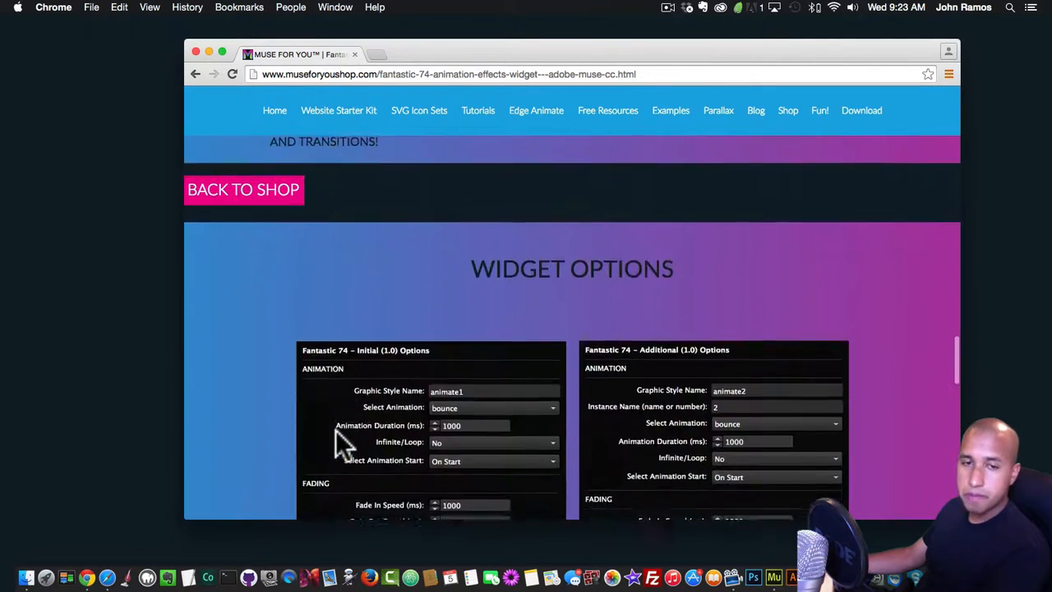
scroll(335, 432, "up", 3)
scroll(338, 431, "up", 4)
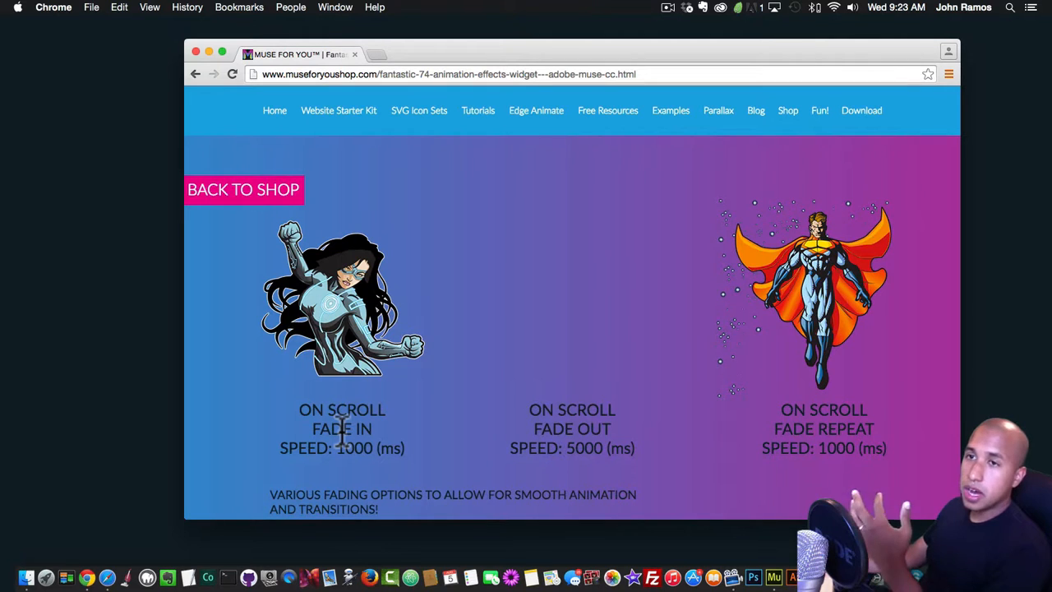
scroll(342, 436, "up", 5)
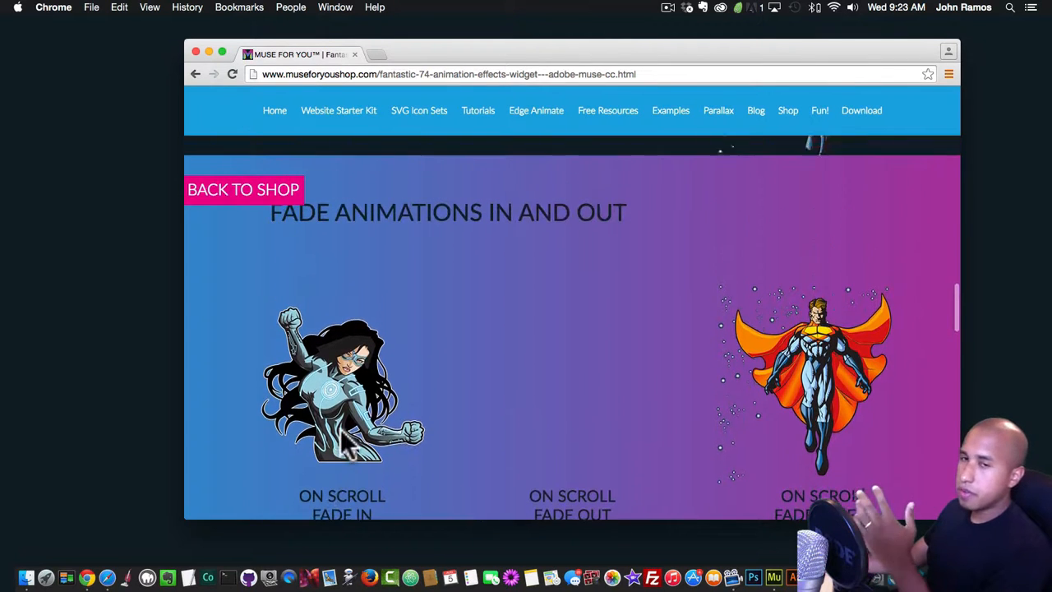
Examine the Initial and Additional widget options, including the instance name, and the numbered installation instructions below them.
scroll(345, 440, "down", 10)
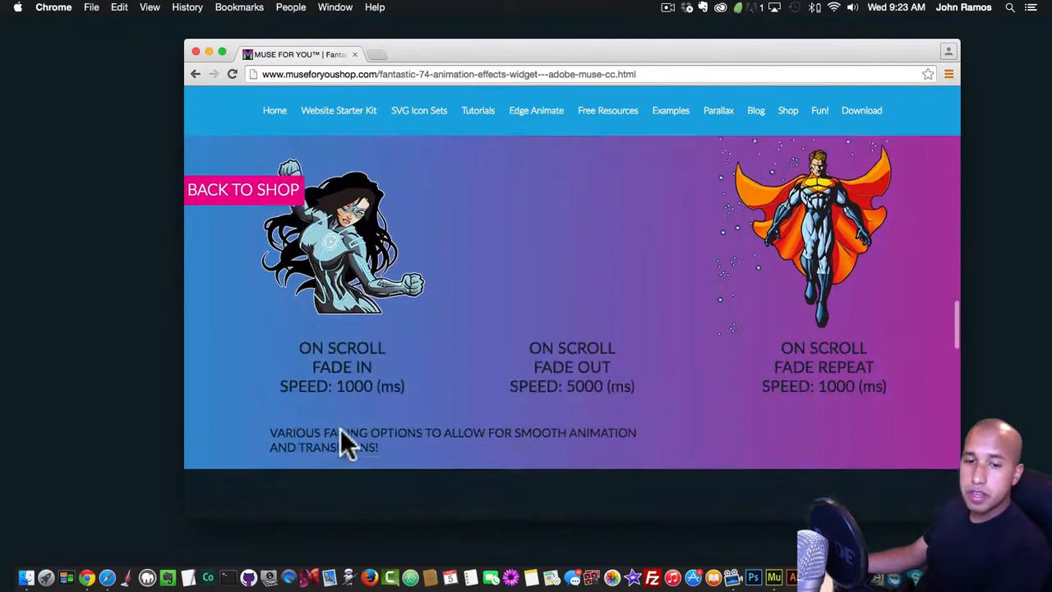
scroll(340, 429, "down", 5)
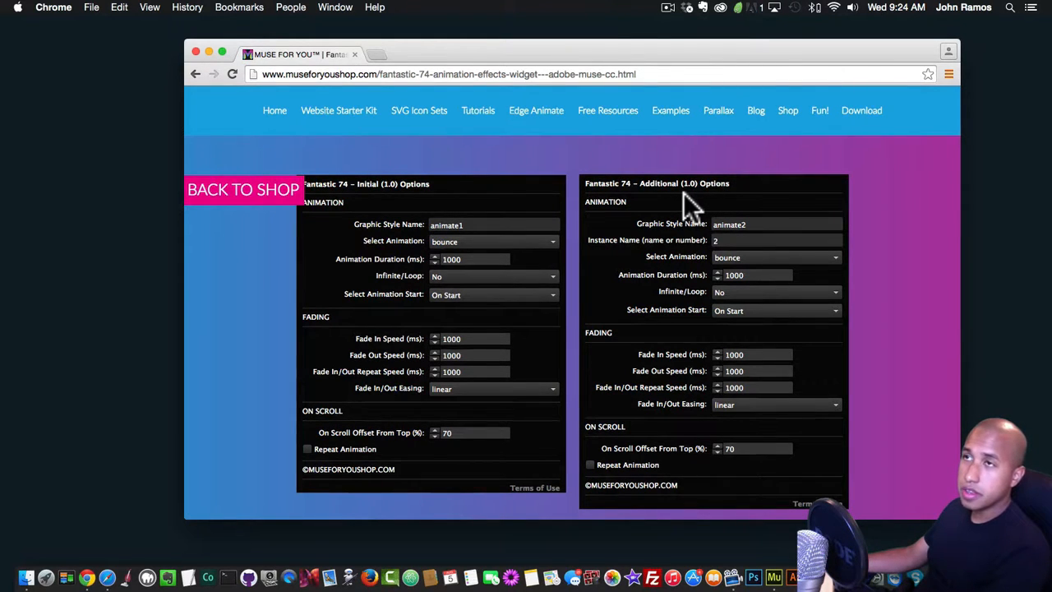
scroll(683, 193, "down", 1)
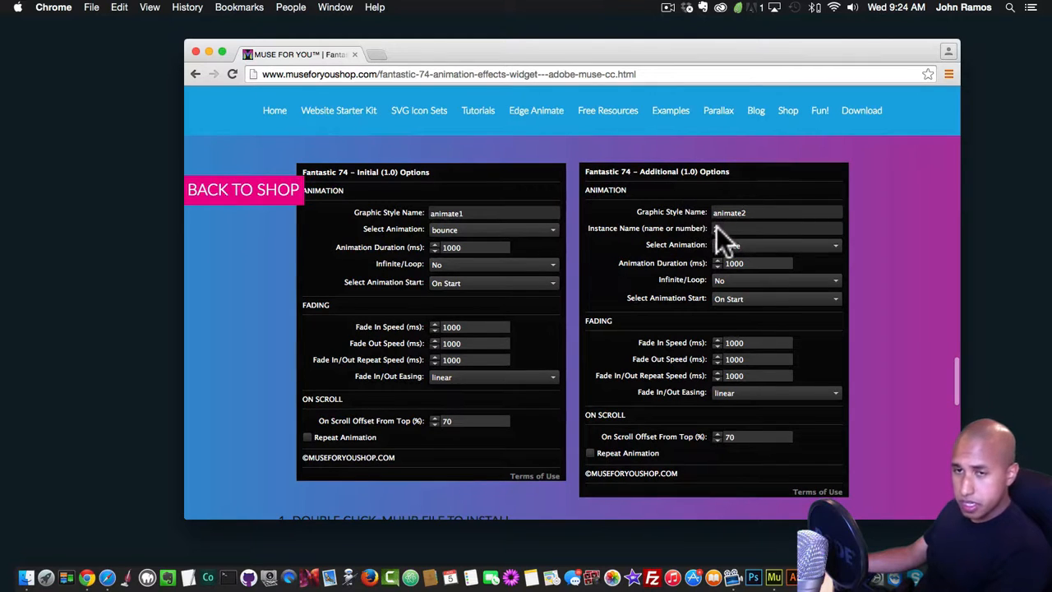
left_click(717, 228)
type("2")
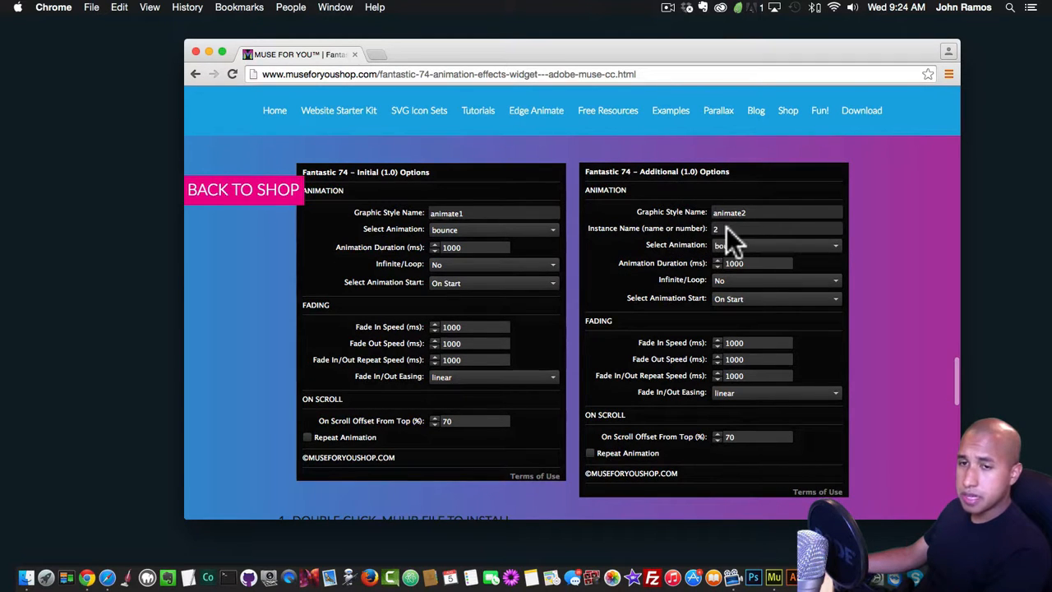
key("BackSpace")
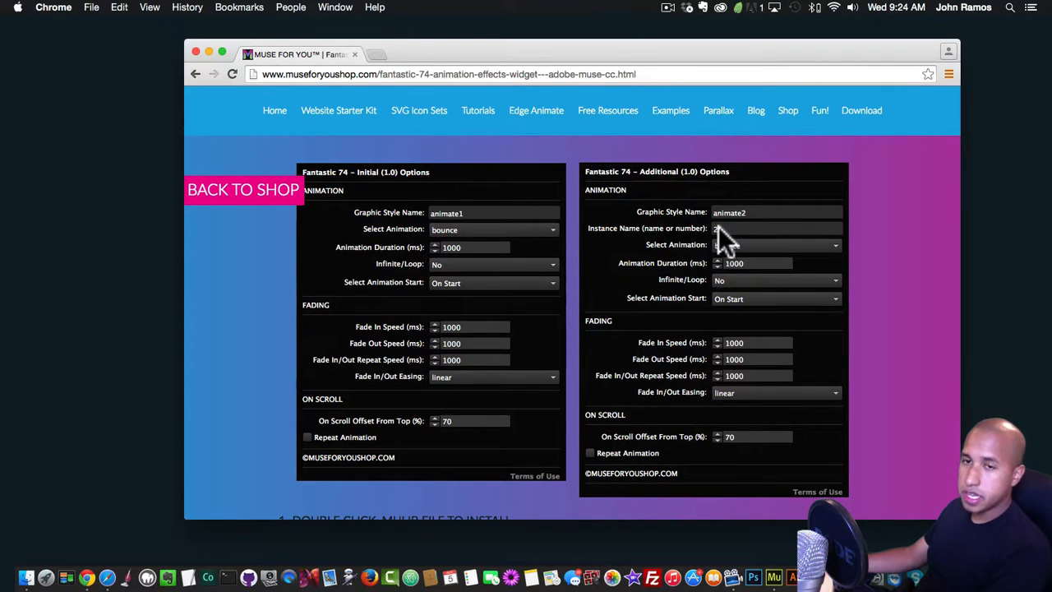
scroll(722, 238, "down", 1)
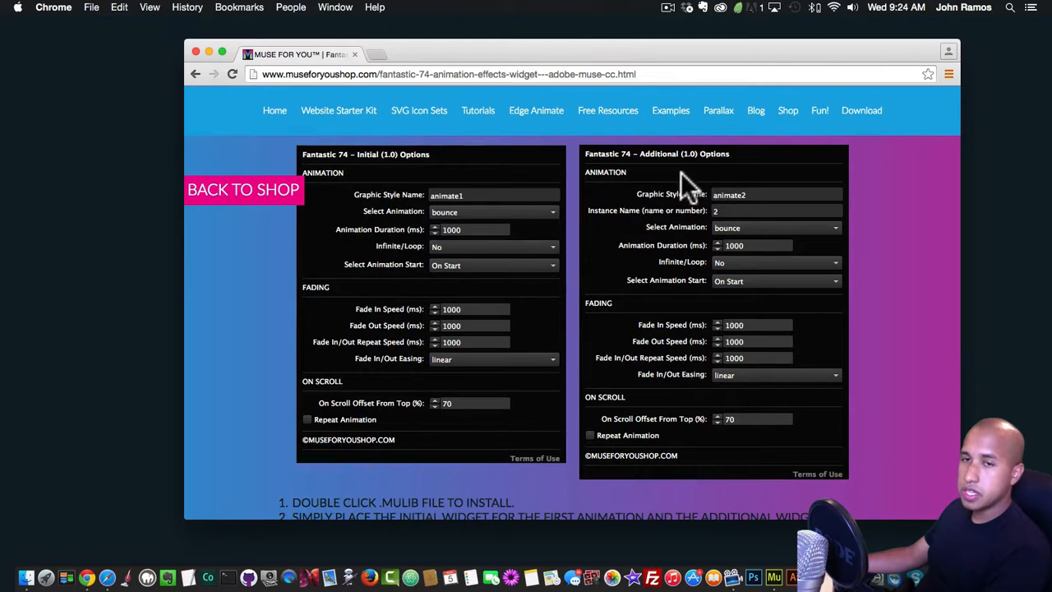
scroll(608, 241, "down", 5)
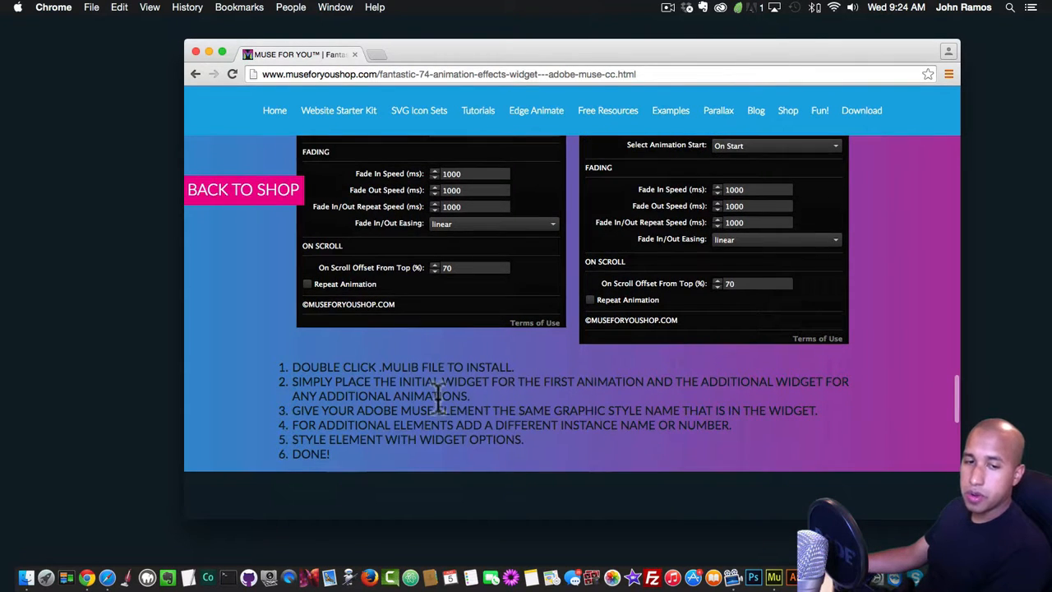
Examine the caped hero sample that combines the SVG Draw widget with the Fantastic 74 animation effects.
scroll(438, 396, "down", 6)
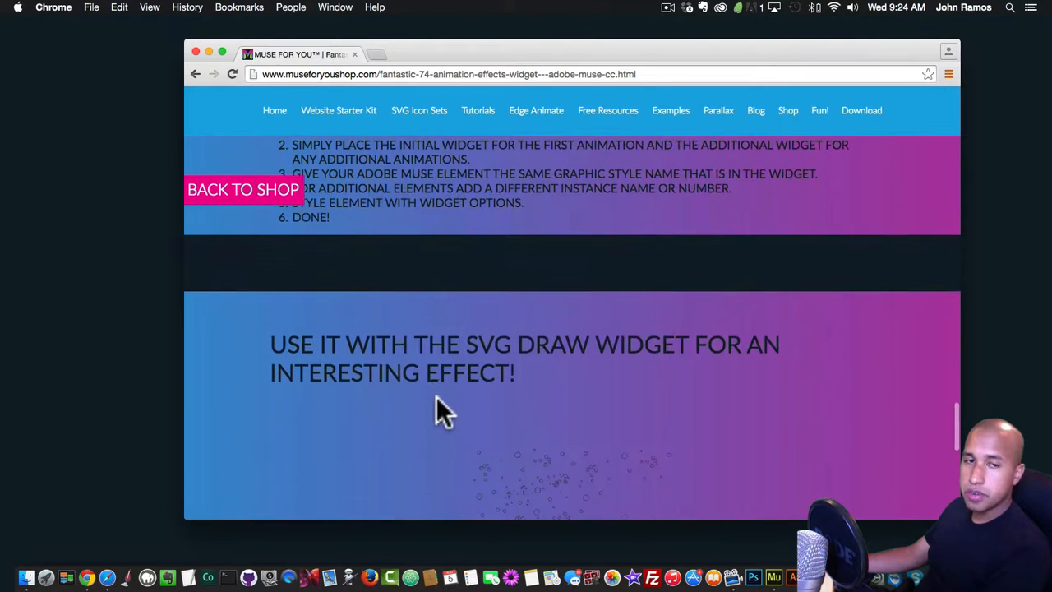
scroll(437, 396, "up", 2)
scroll(436, 397, "down", 8)
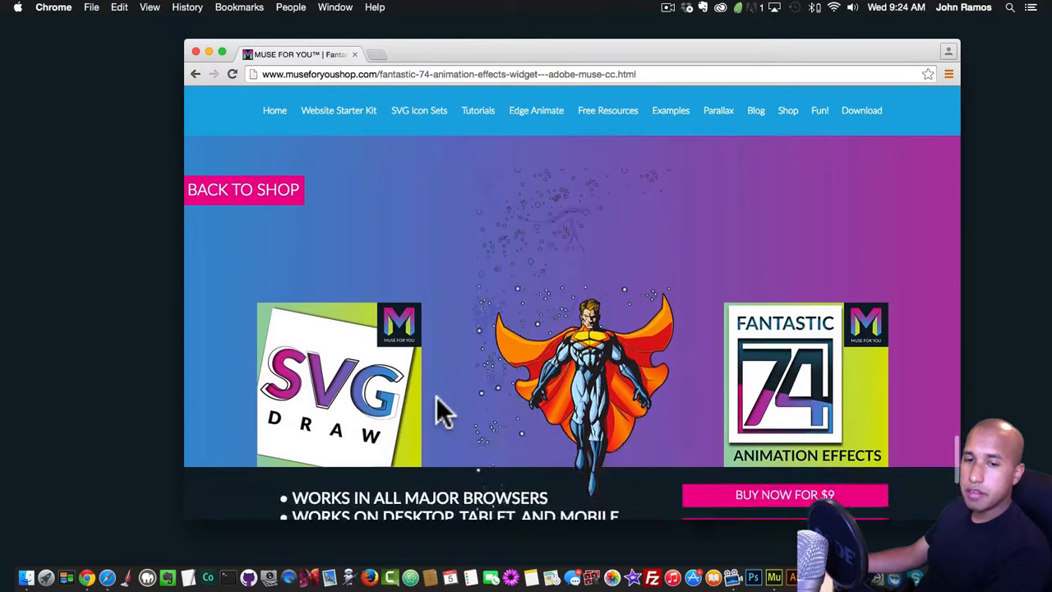
scroll(437, 396, "up", 1)
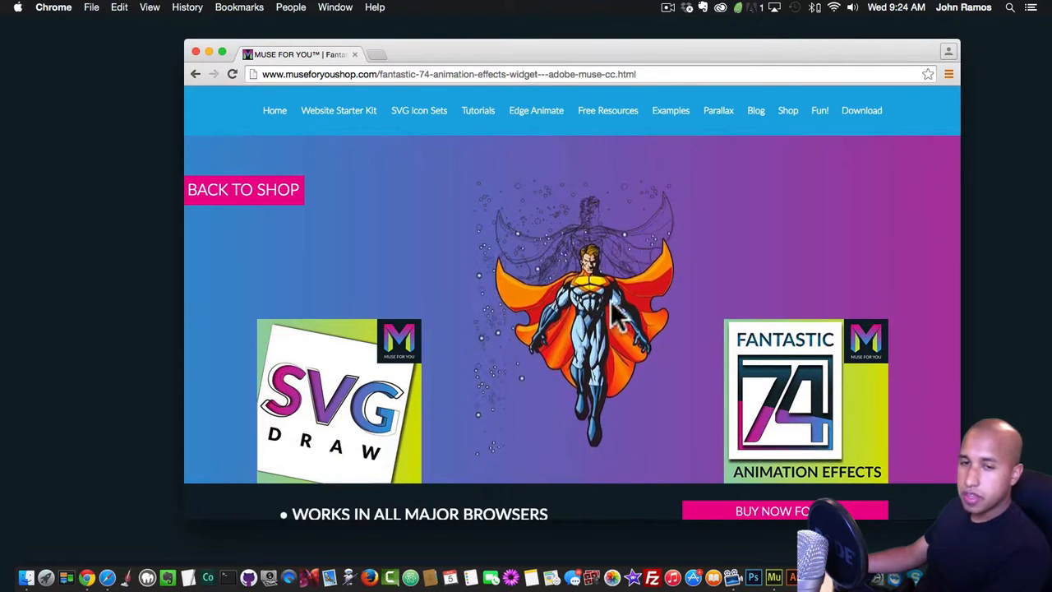
scroll(596, 318, "up", 1)
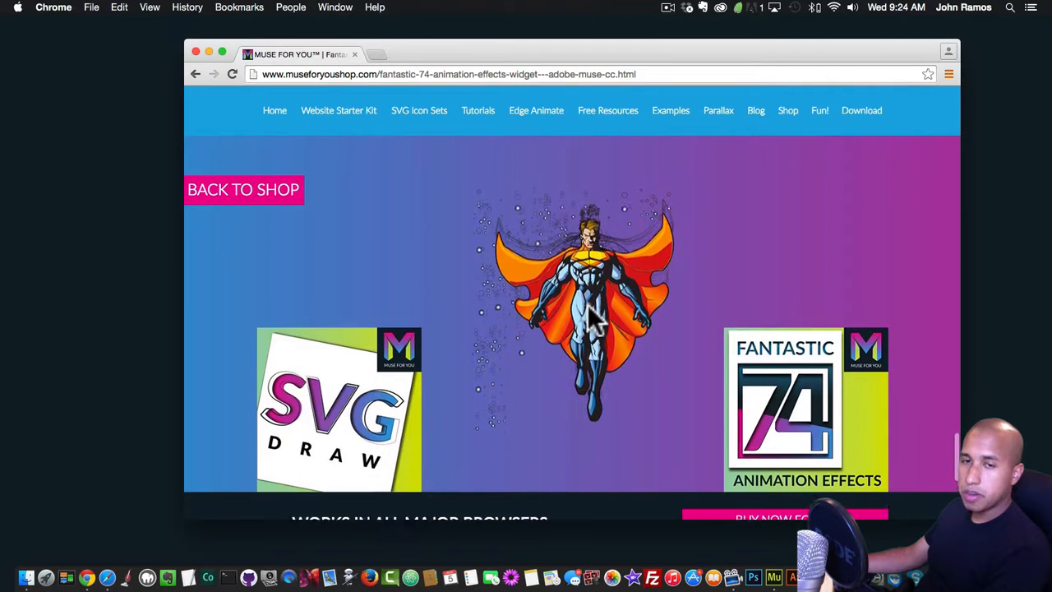
scroll(596, 318, "up", 1)
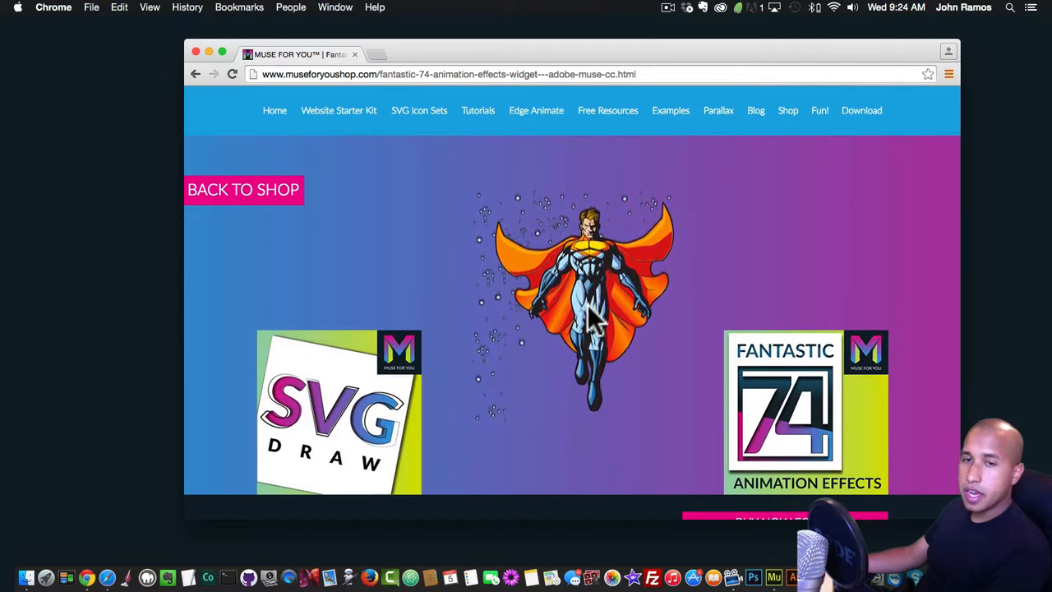
scroll(600, 311, "down", 2)
scroll(613, 291, "up", 3)
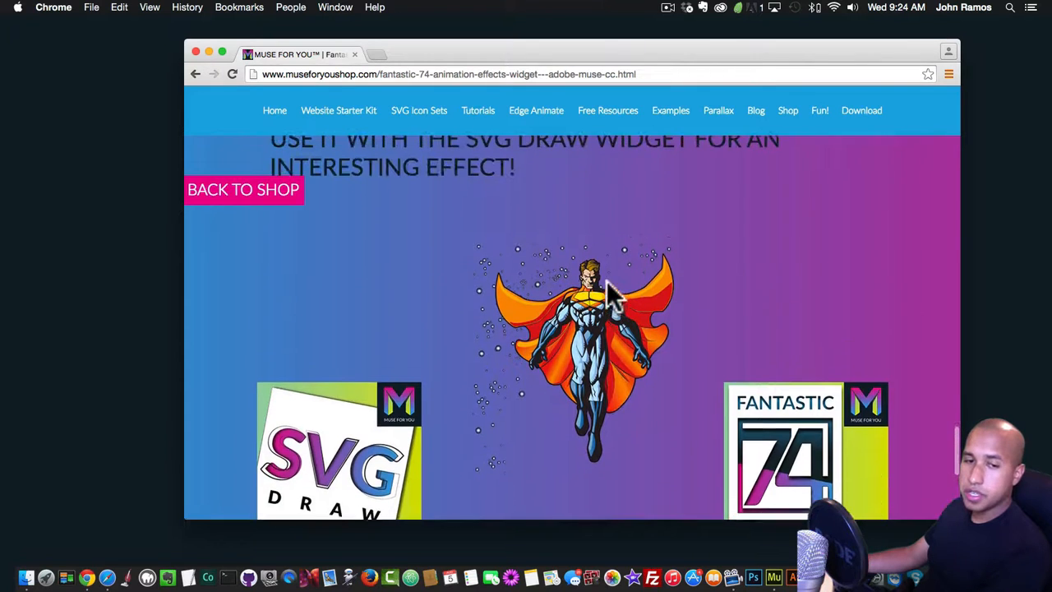
scroll(341, 469, "down", 2)
scroll(499, 430, "down", 2)
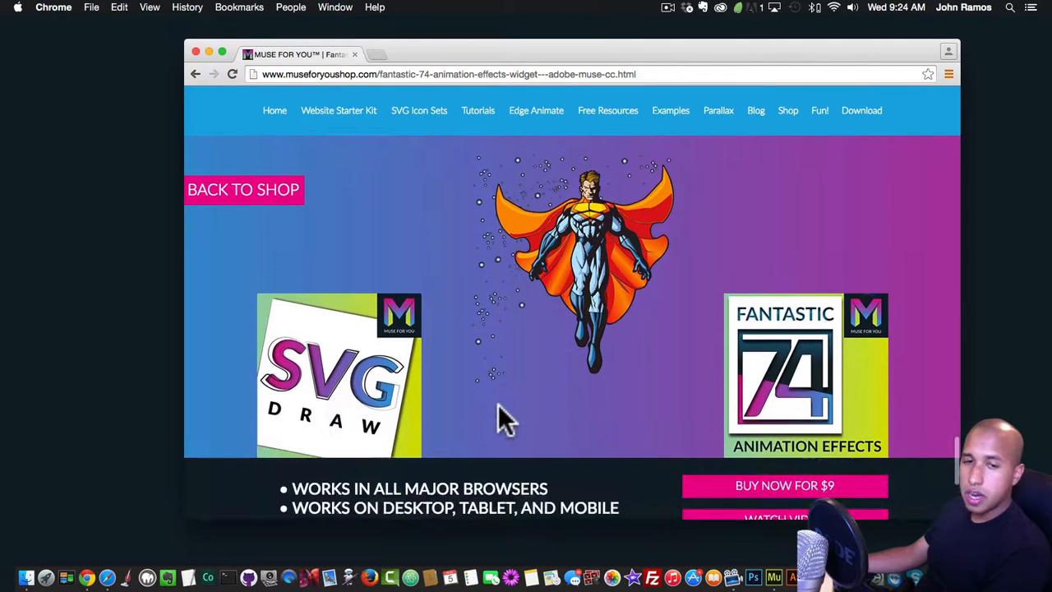
Check the SVG Draw product link, and view the compatibility list and the purchase, video and example site links.
scroll(499, 407, "down", 2)
scroll(494, 411, "up", 2)
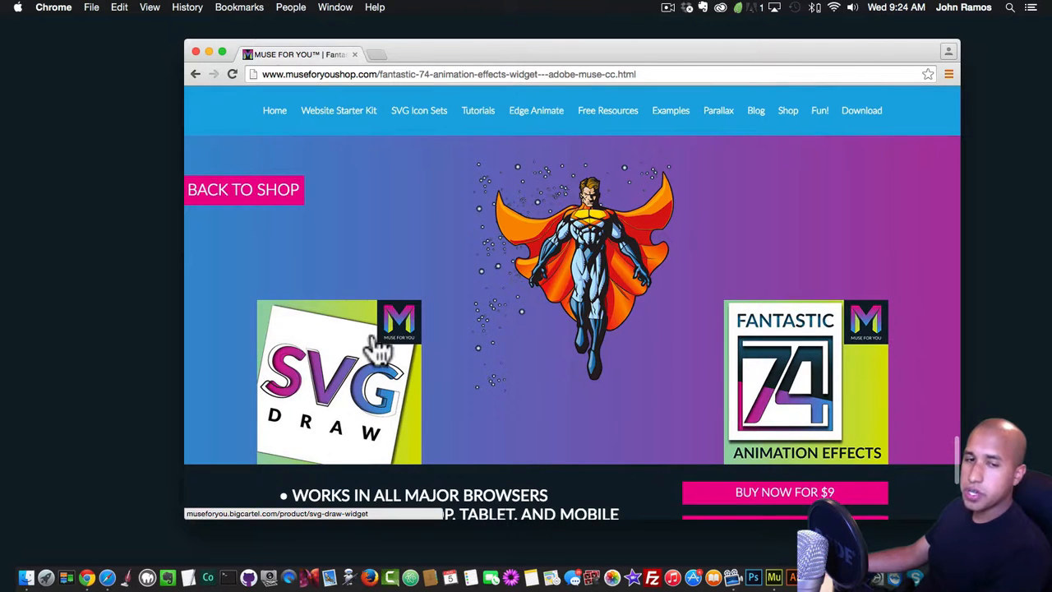
scroll(612, 259, "down", 5)
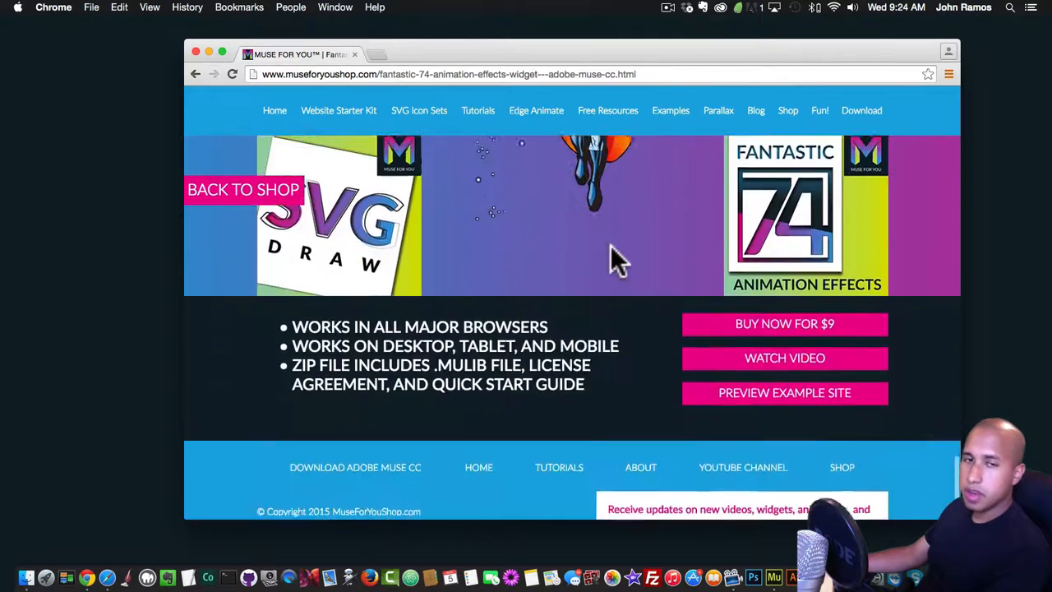
Read the browser and device compatibility points and the ZIP file contents near the page's end.
scroll(611, 246, "up", 1)
scroll(539, 271, "up", 1)
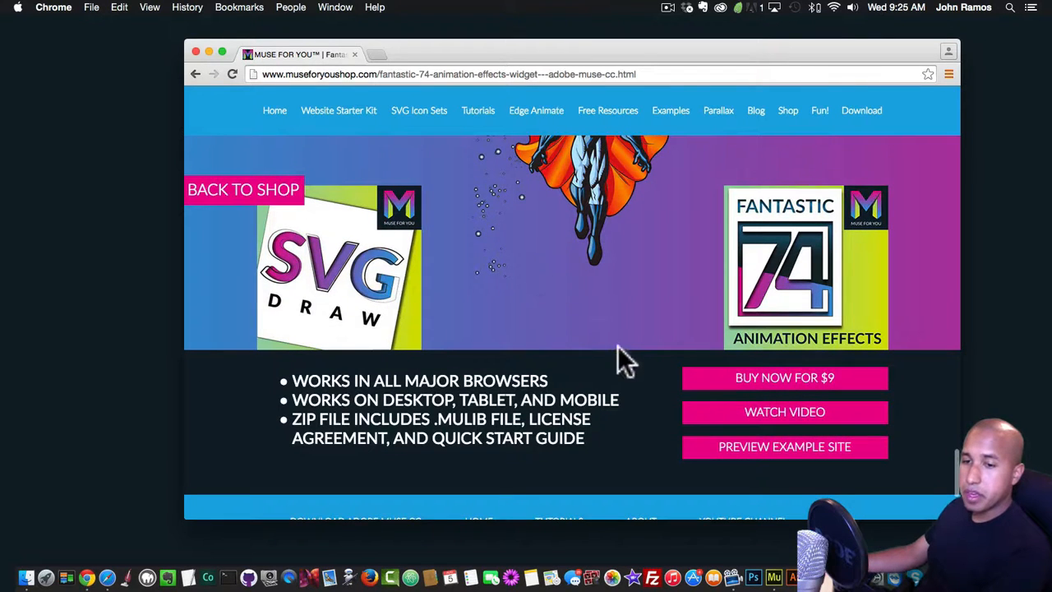
scroll(674, 370, "up", 1)
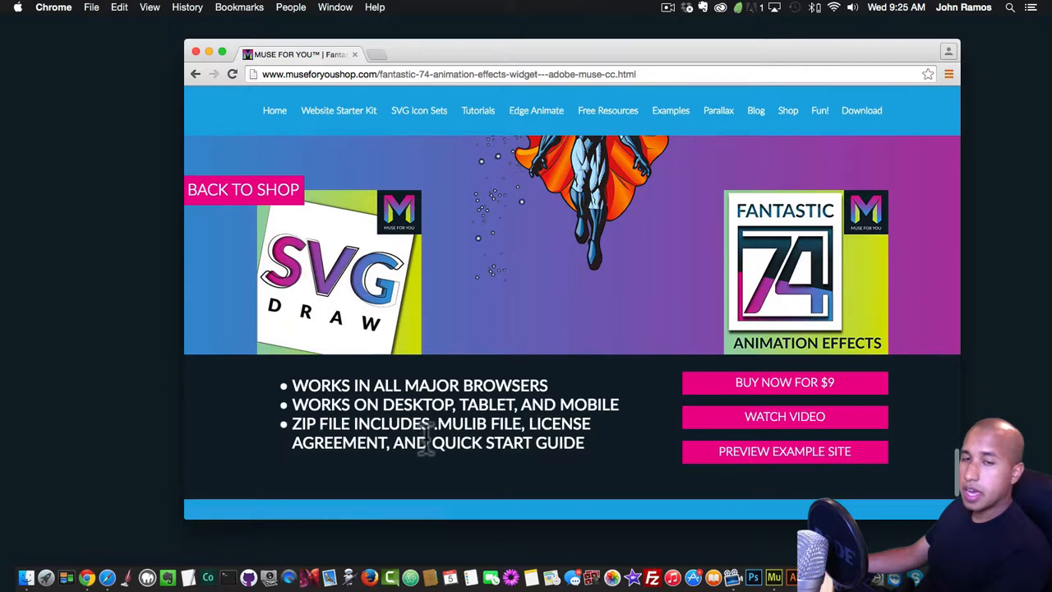
scroll(518, 432, "down", 1)
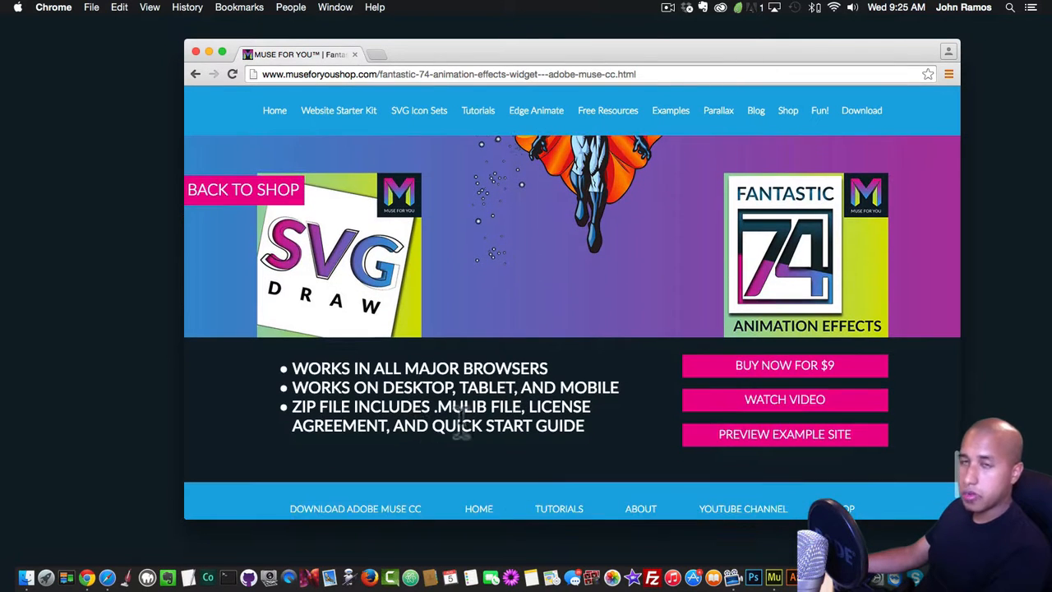
Review the product page's samples again, from the SVG Draw combination back to the intro video, trigger examples and infinite loop animation.
scroll(480, 420, "down", 10)
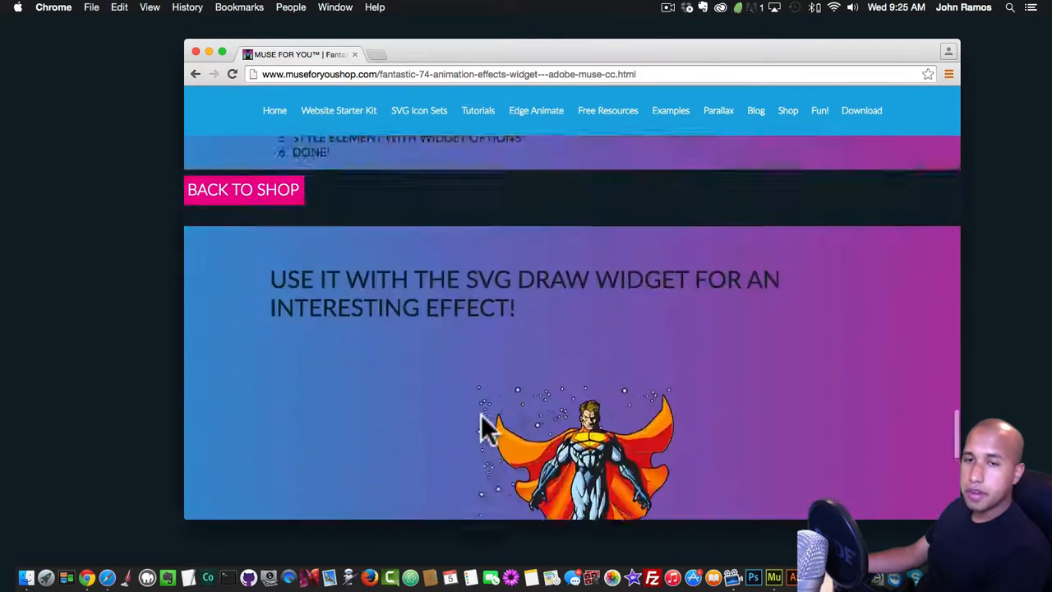
scroll(481, 414, "up", 10)
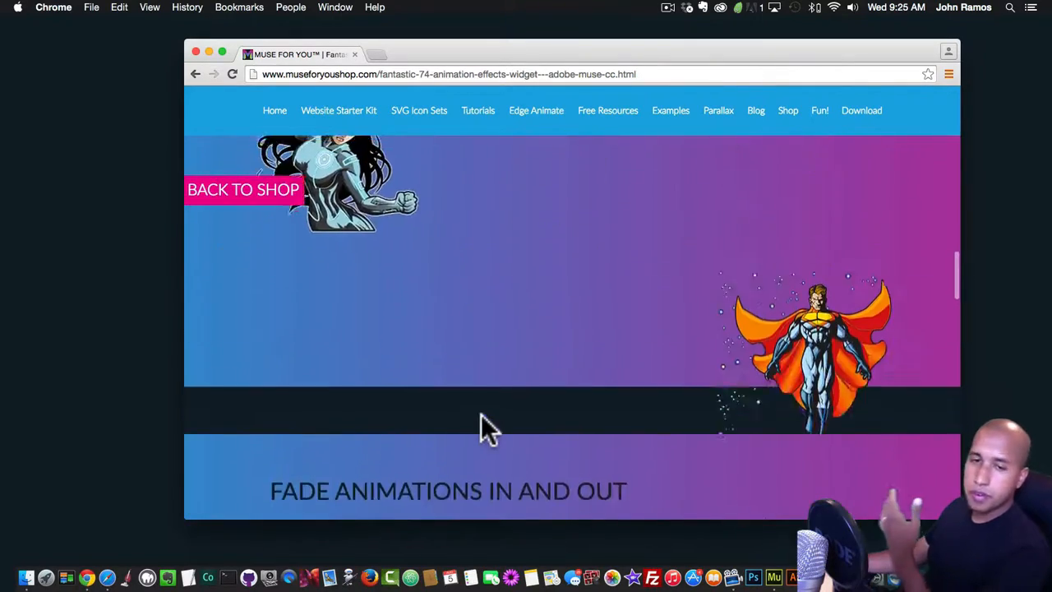
scroll(481, 415, "down", 4)
scroll(481, 415, "up", 5)
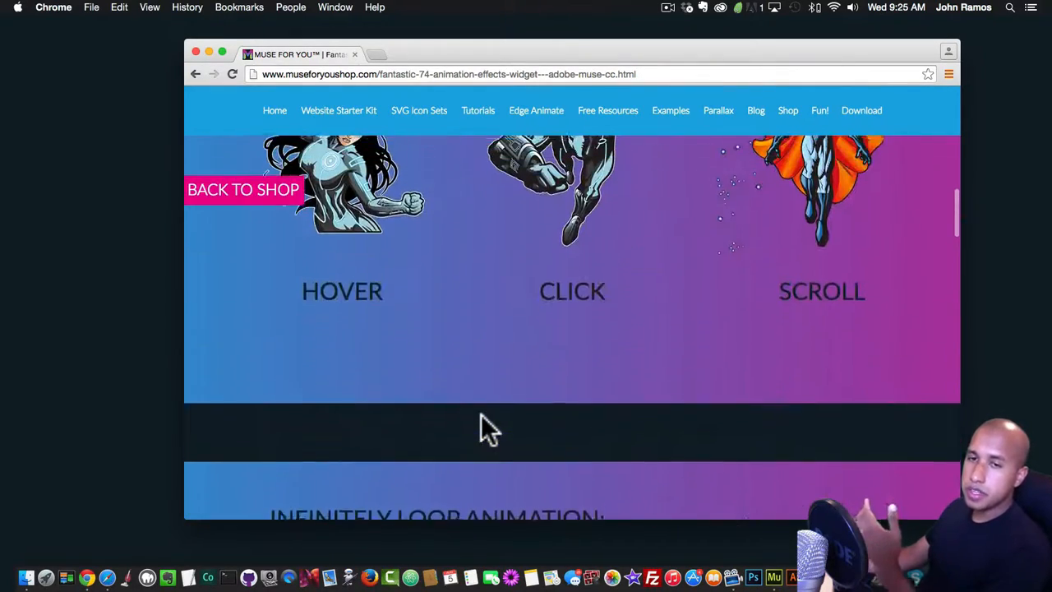
scroll(488, 429, "up", 5)
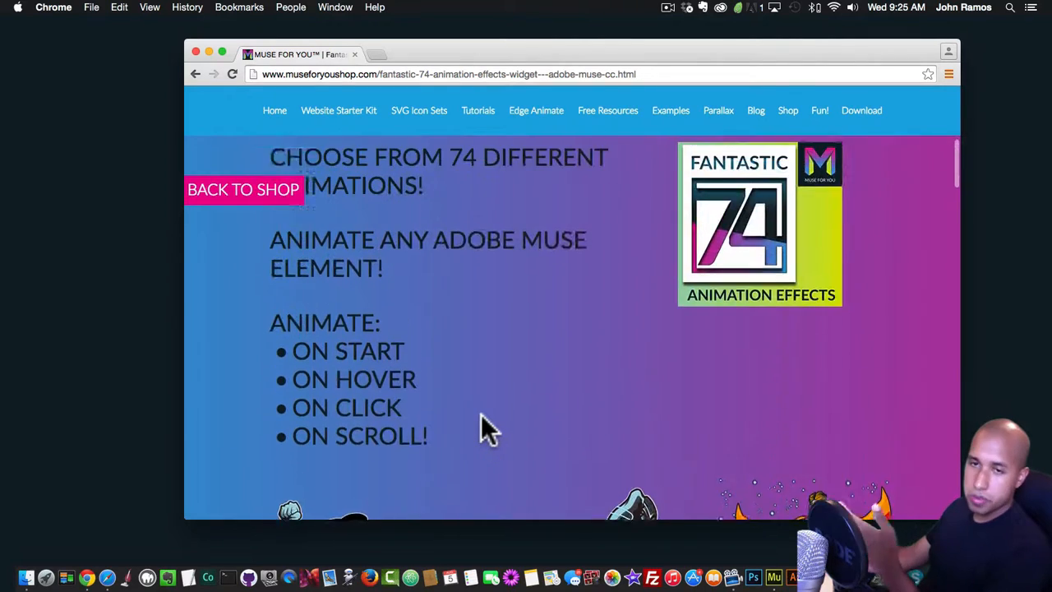
scroll(481, 416, "up", 5)
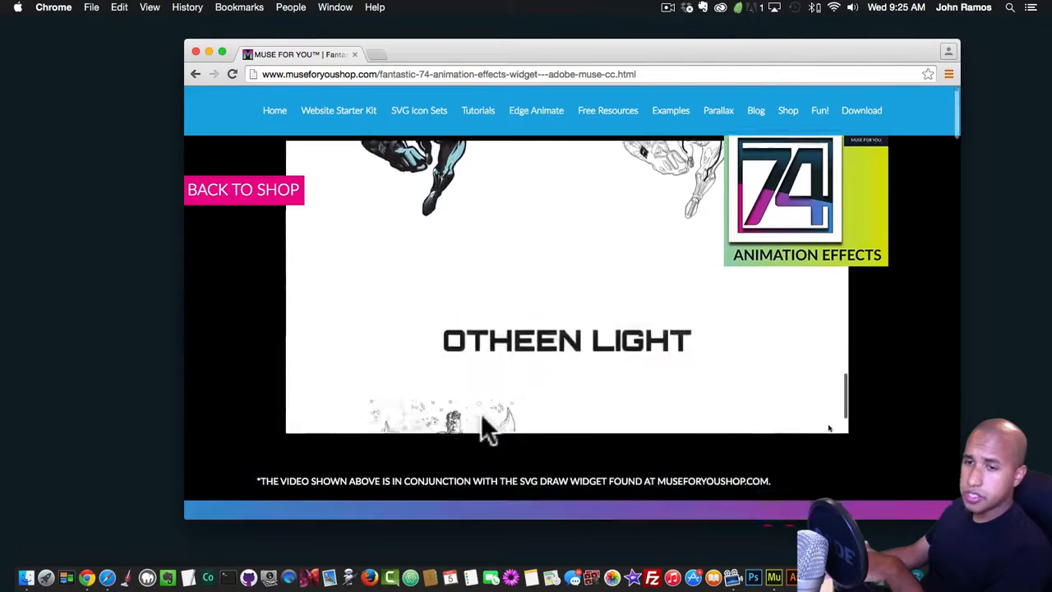
scroll(481, 414, "down", 3)
scroll(482, 414, "down", 10)
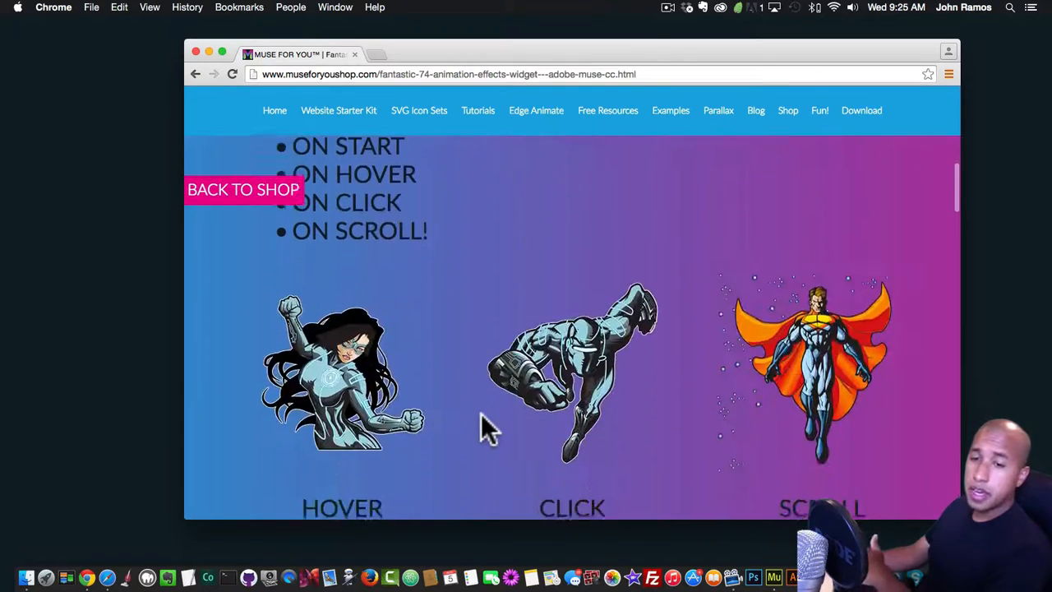
scroll(482, 414, "down", 10)
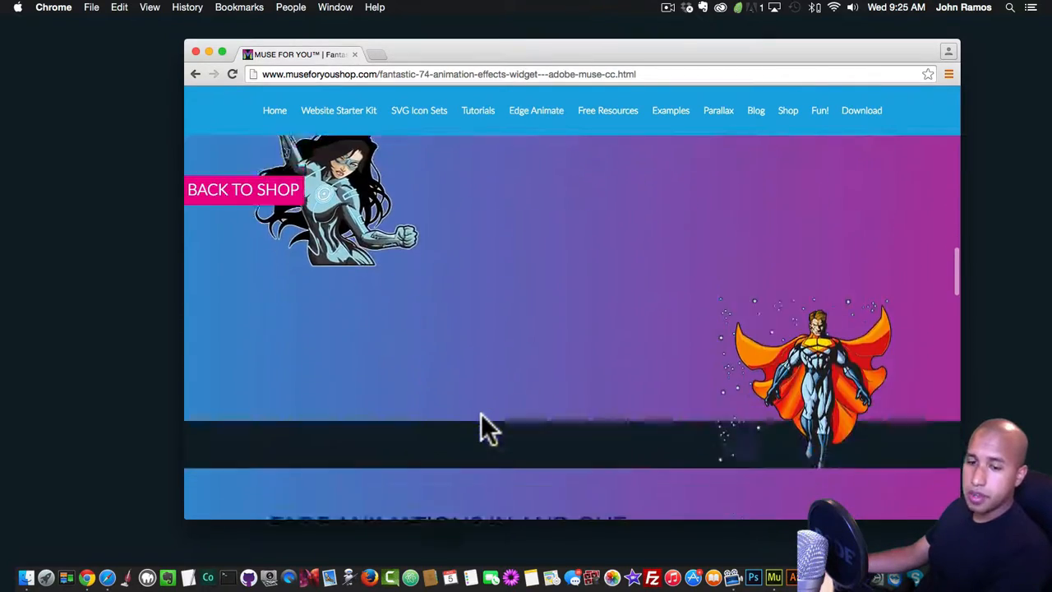
scroll(564, 466, "up", 5)
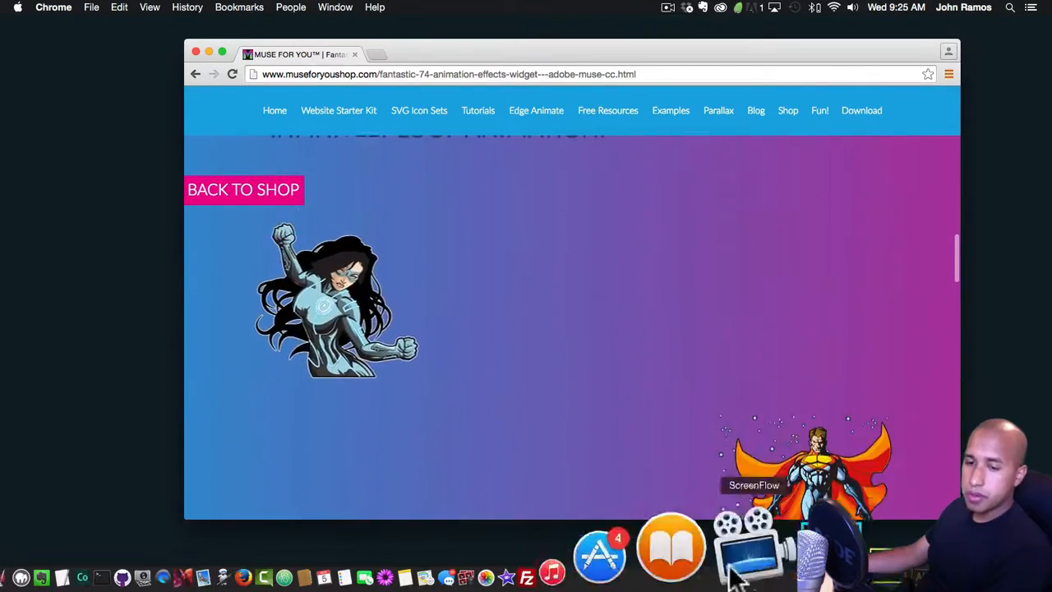
Switch to the example site in Adobe Muse, fit the page in view and enlarge the Captain Starz section.
left_click(776, 563)
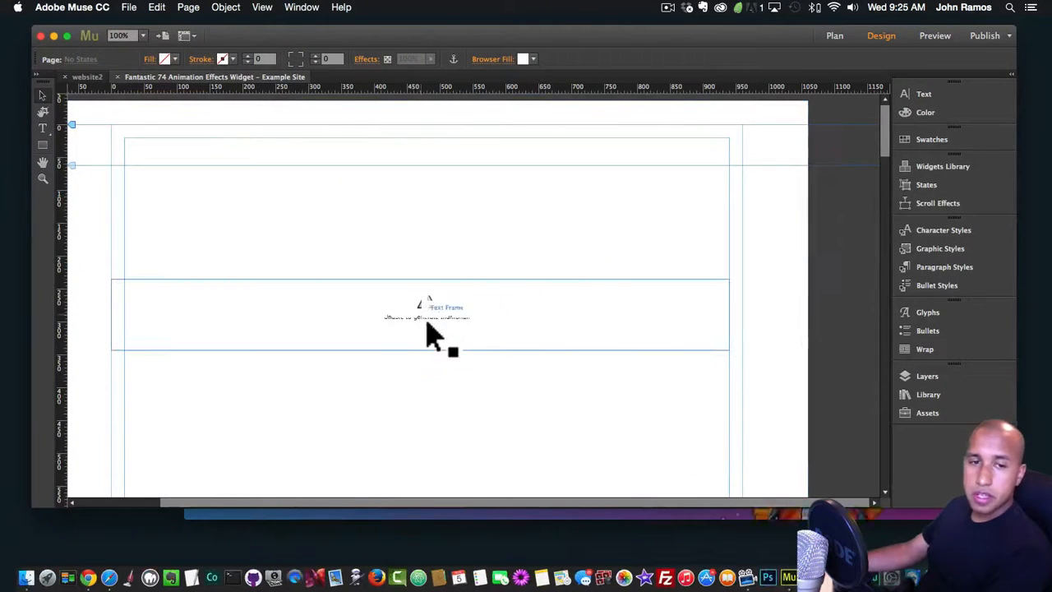
left_click(260, 7)
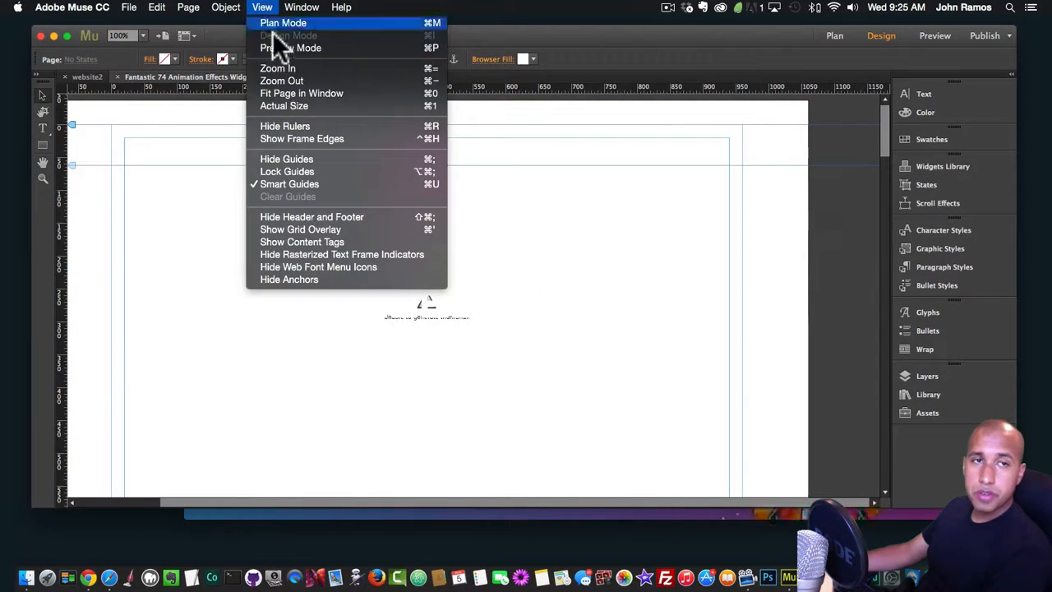
left_click(294, 93)
key("z")
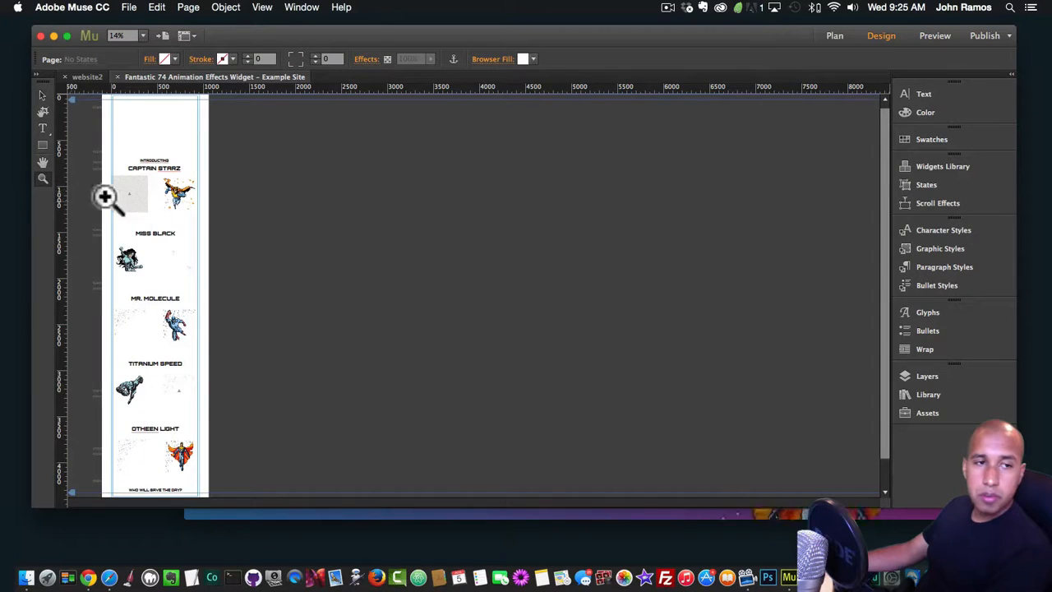
left_click(189, 219)
left_click(189, 220)
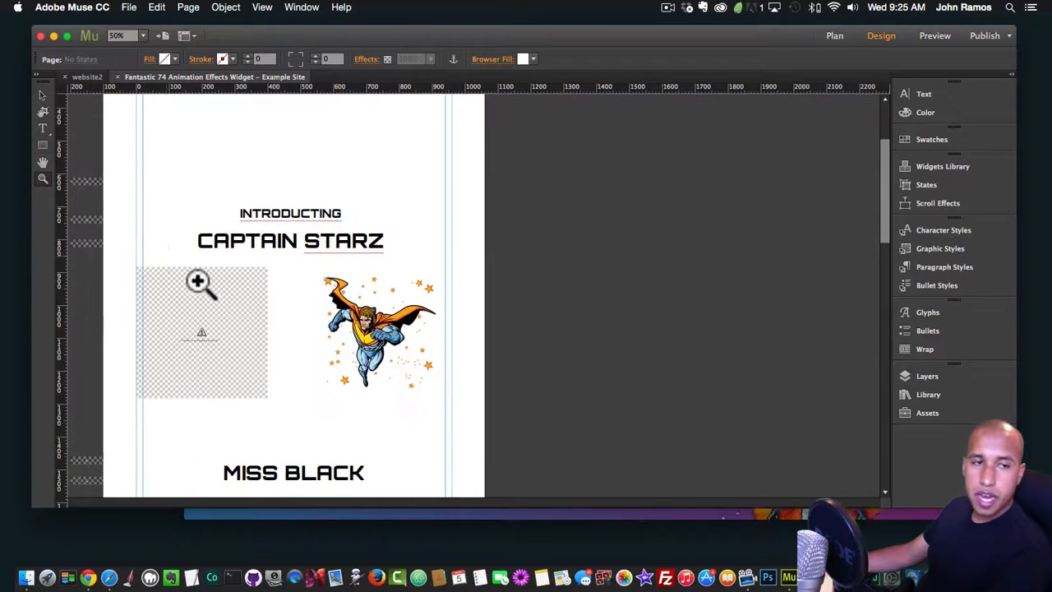
left_click(42, 95)
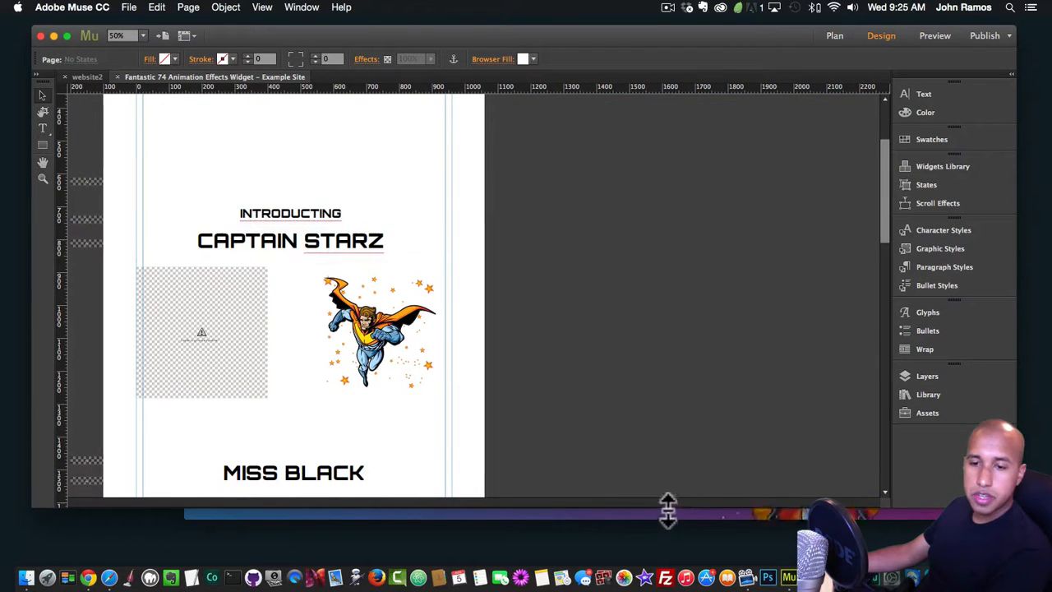
Close the Chrome product page window and return to the Adobe Muse example site.
left_click(540, 514)
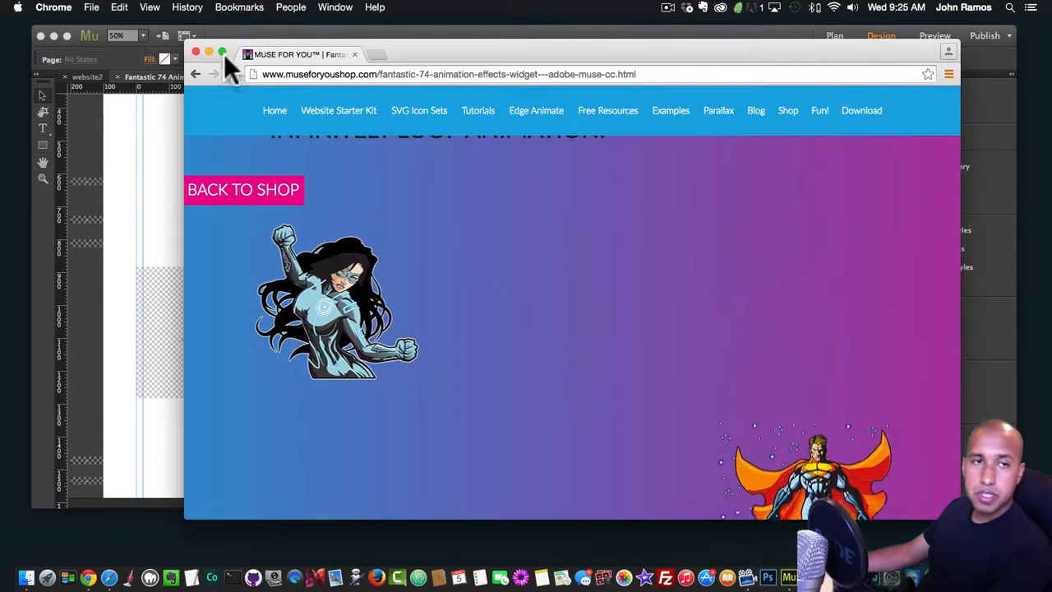
left_click(196, 51)
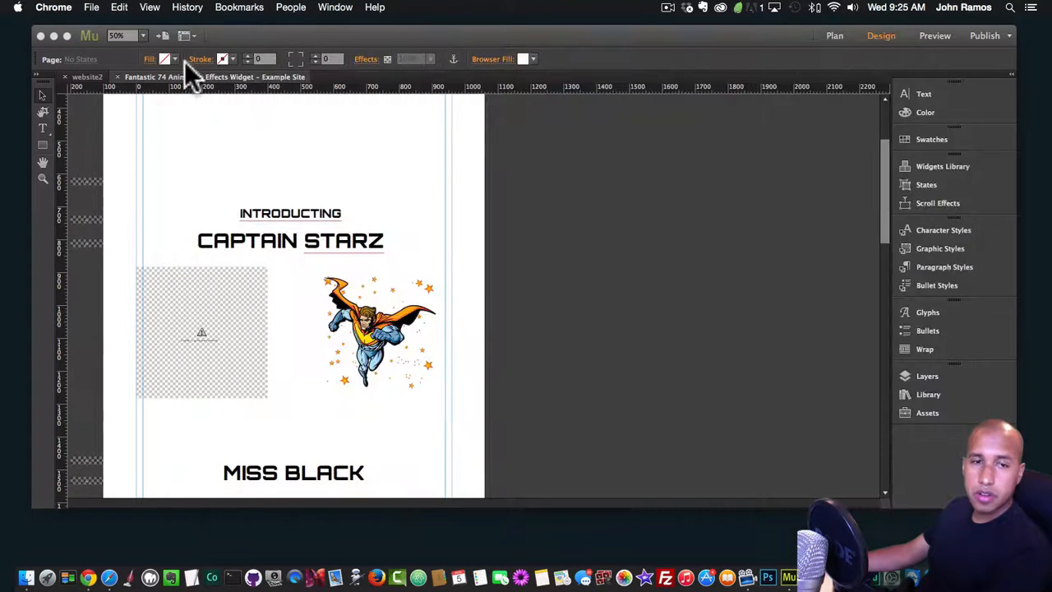
left_click(99, 278)
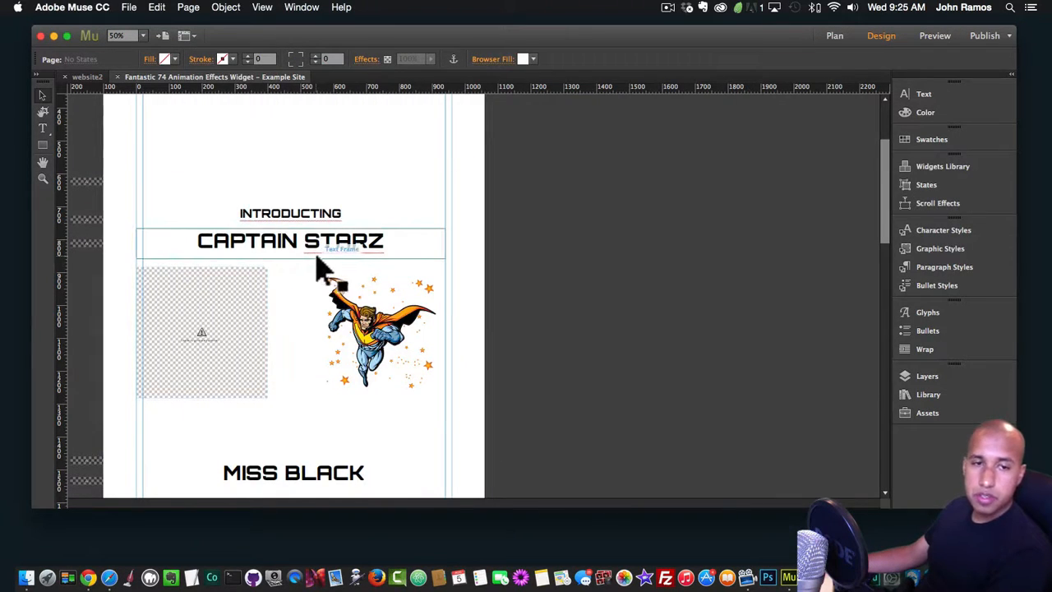
Inspect the Fantastic 74 Additional widgets beside the Captain Starz section, individually and together, and the SVG Draw widget below the heading.
left_click(87, 182)
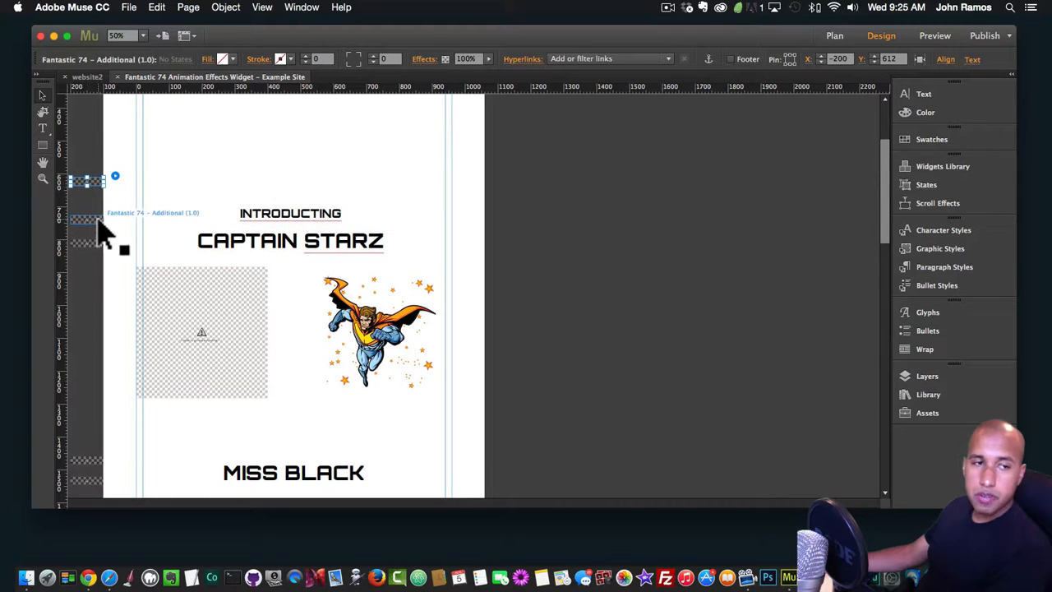
left_click_drag(87, 182, 91, 219)
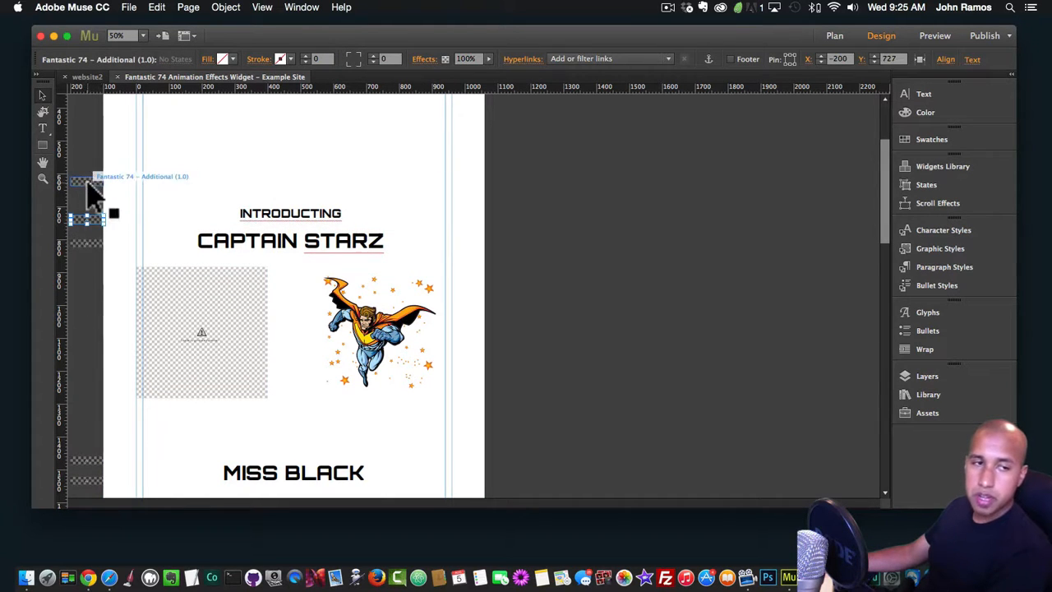
left_click(89, 183)
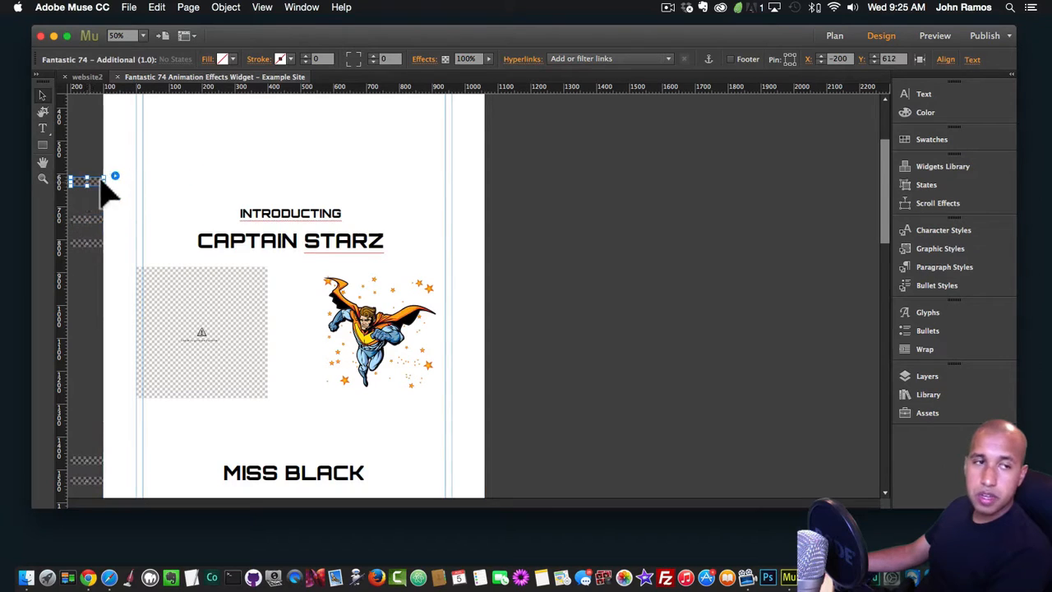
left_click(94, 220)
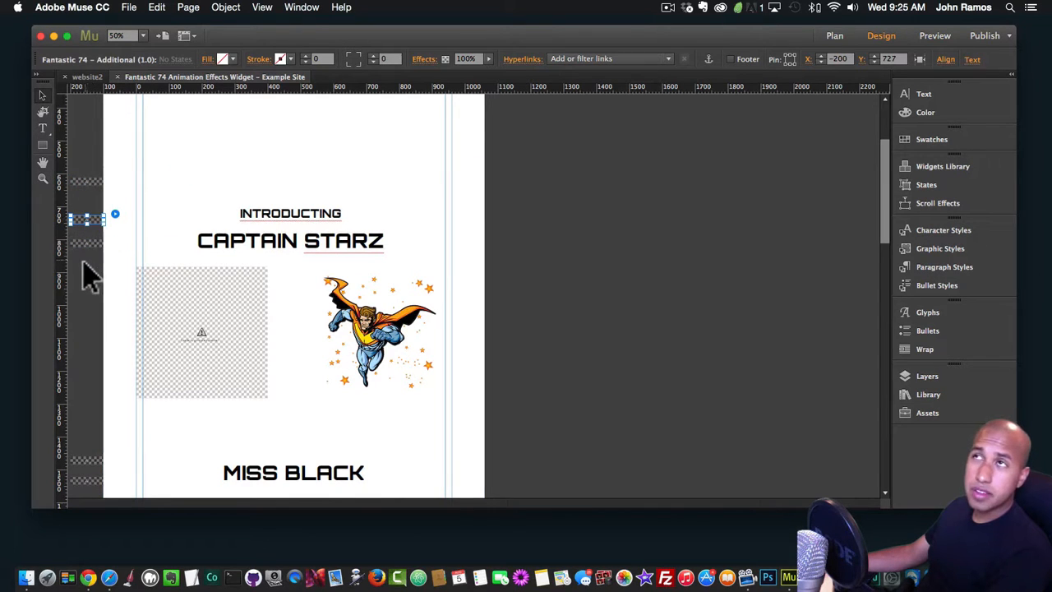
left_click_drag(90, 274, 82, 174)
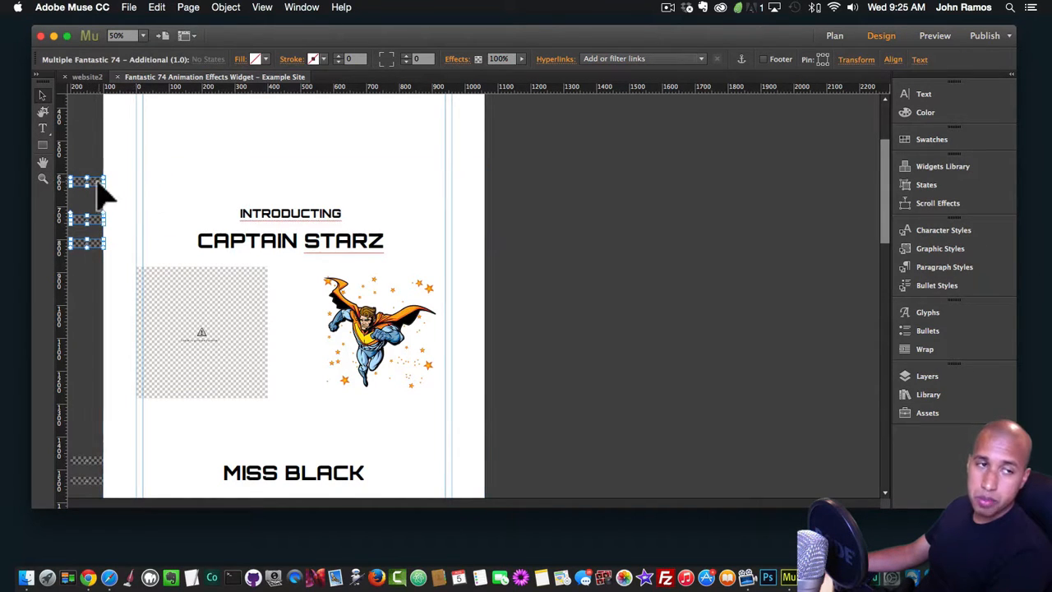
left_click(94, 184)
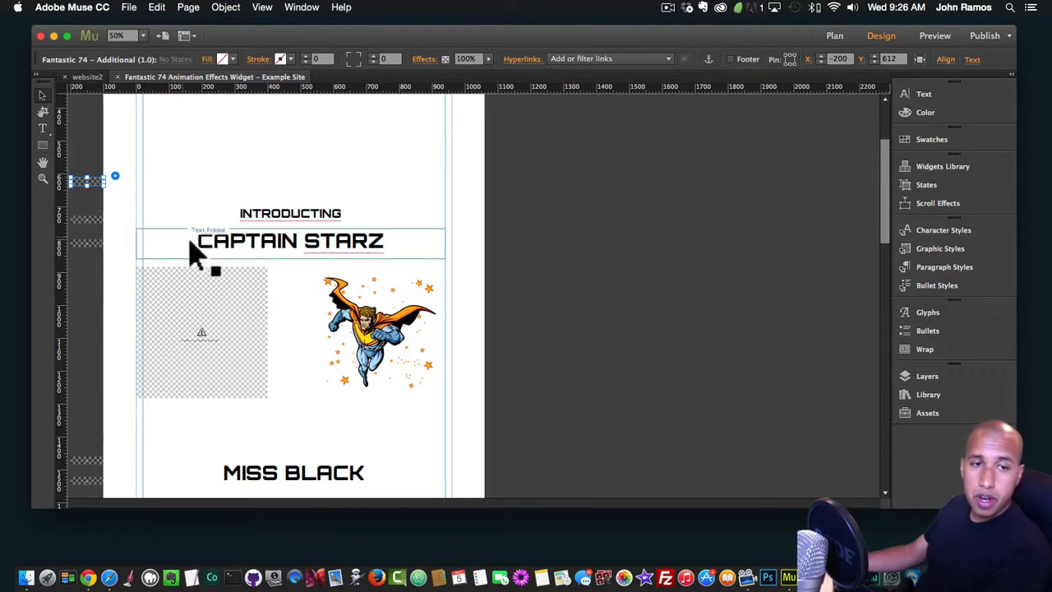
left_click(258, 308)
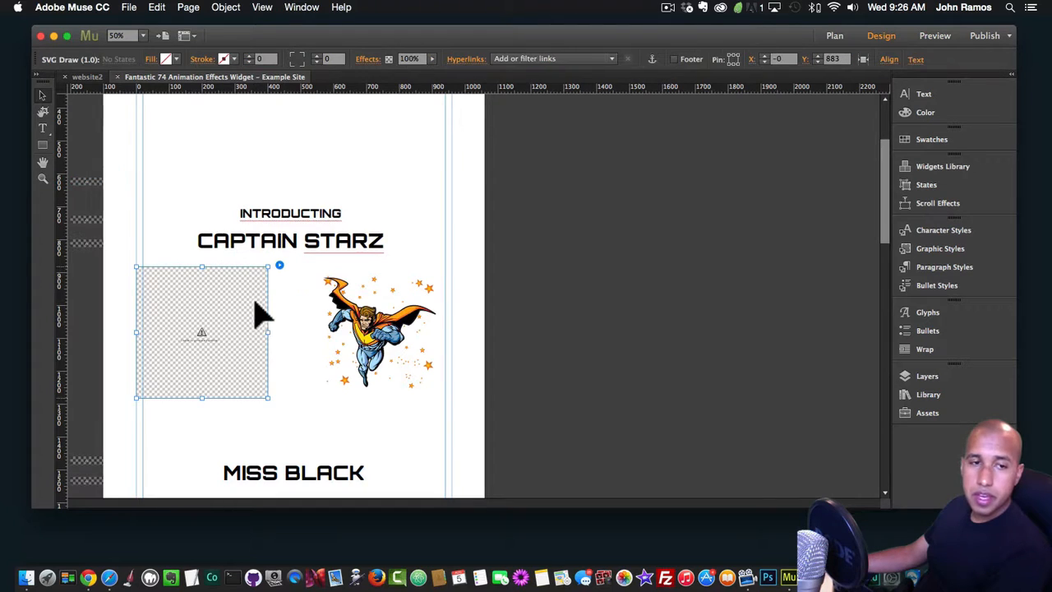
left_click(618, 311)
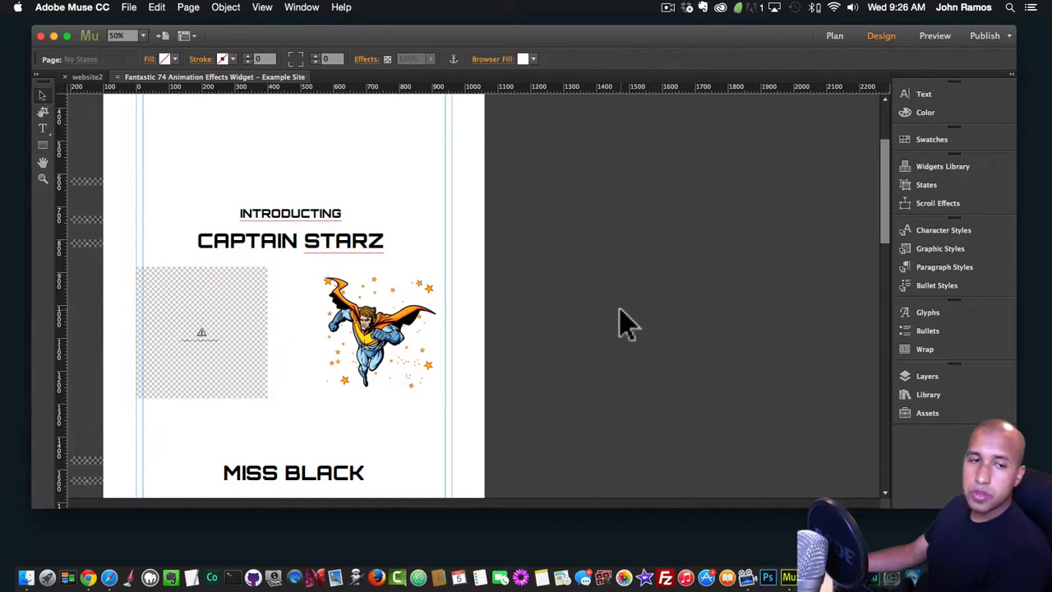
Display the list of graphic styles for the example site.
left_click(939, 247)
left_click(950, 246)
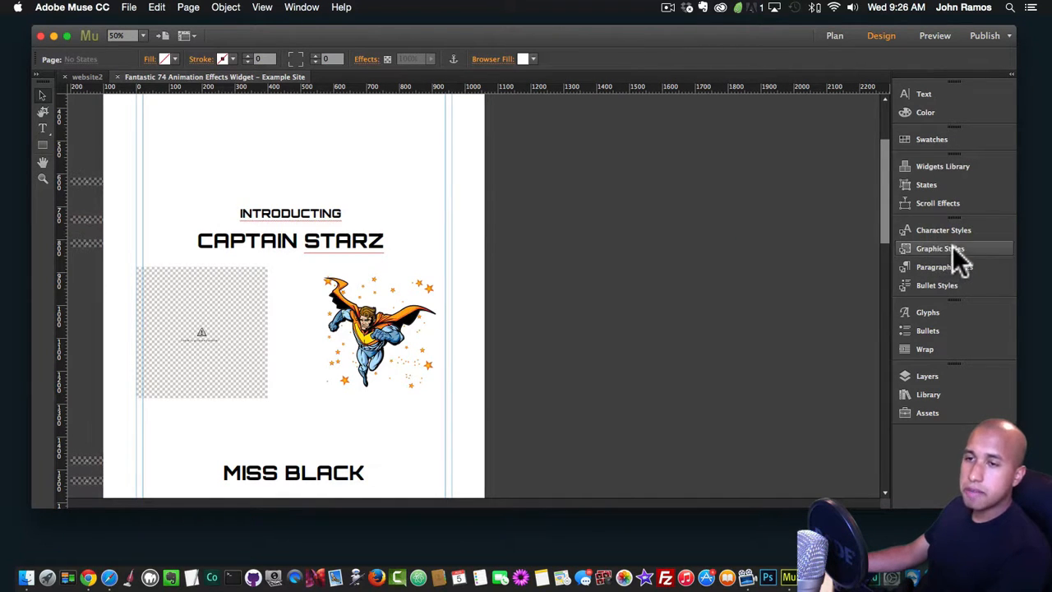
left_click(302, 8)
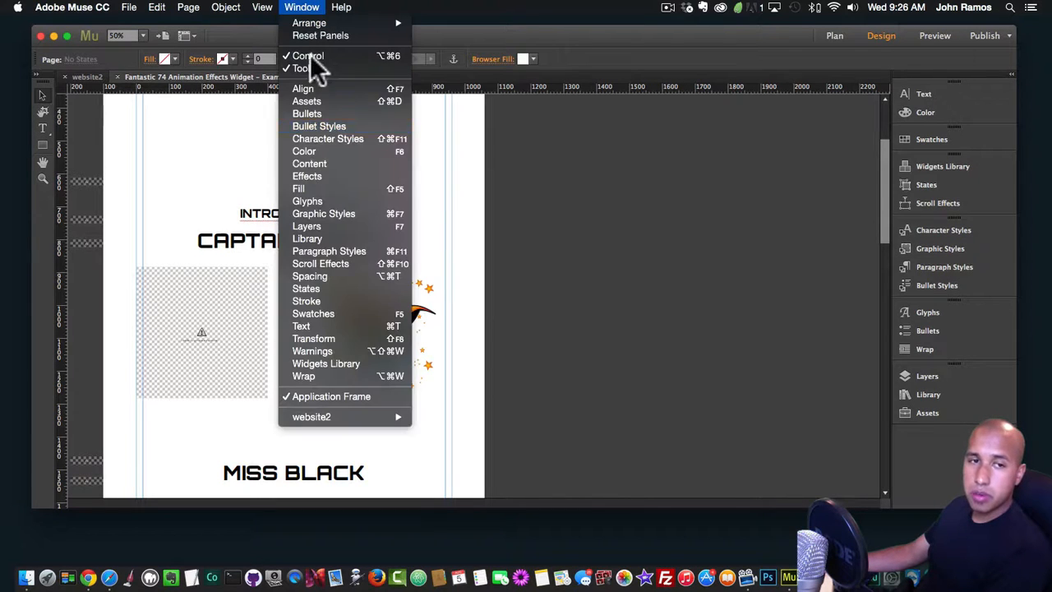
left_click(311, 210)
left_click(943, 249)
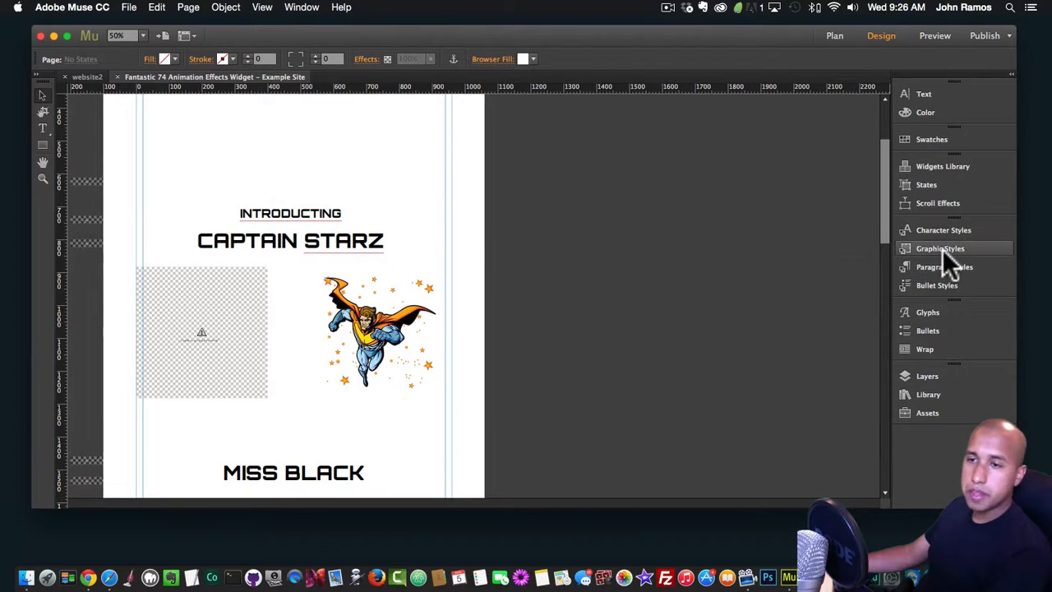
left_click(943, 249)
mouse_move(884, 244)
left_mouse_down()
mouse_move(886, 272)
mouse_move(884, 242)
left_mouse_up()
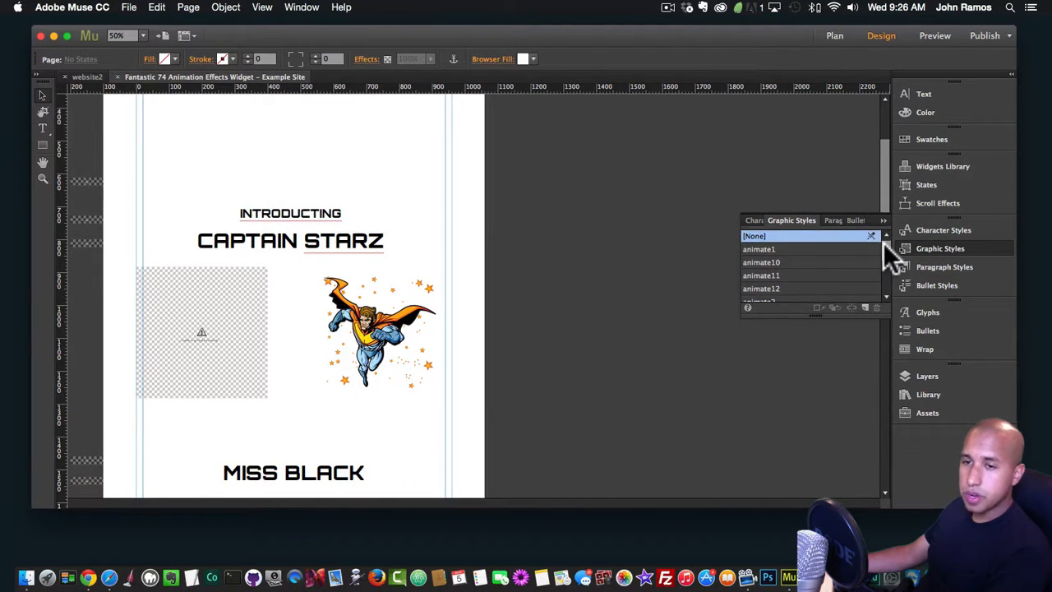
Check which graphic styles are assigned to the Captain Starz image, the heading texts and the SVG Draw widget.
left_click(393, 312)
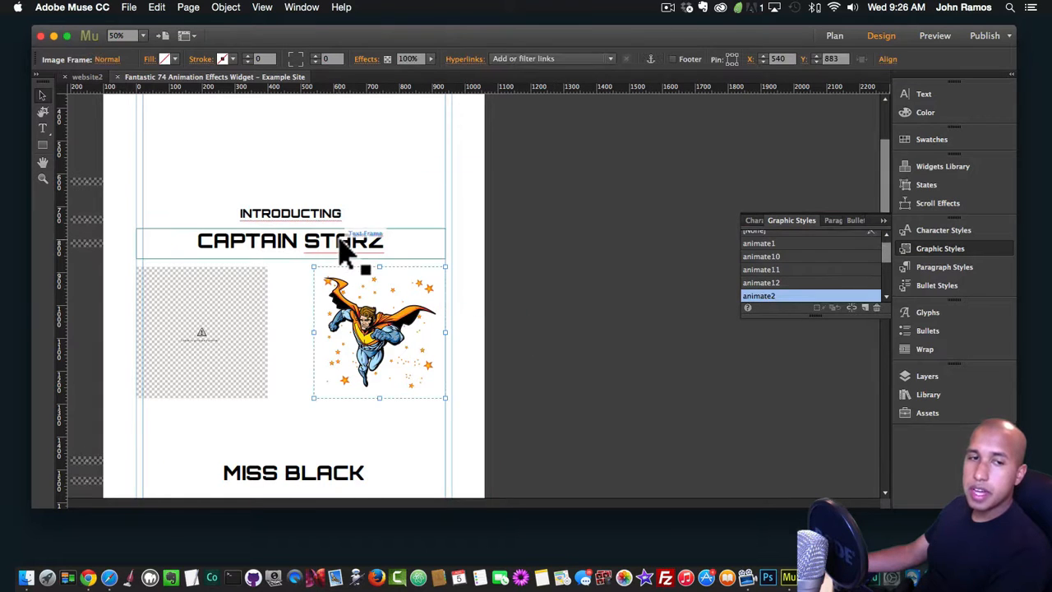
left_click(338, 238)
left_click(330, 214)
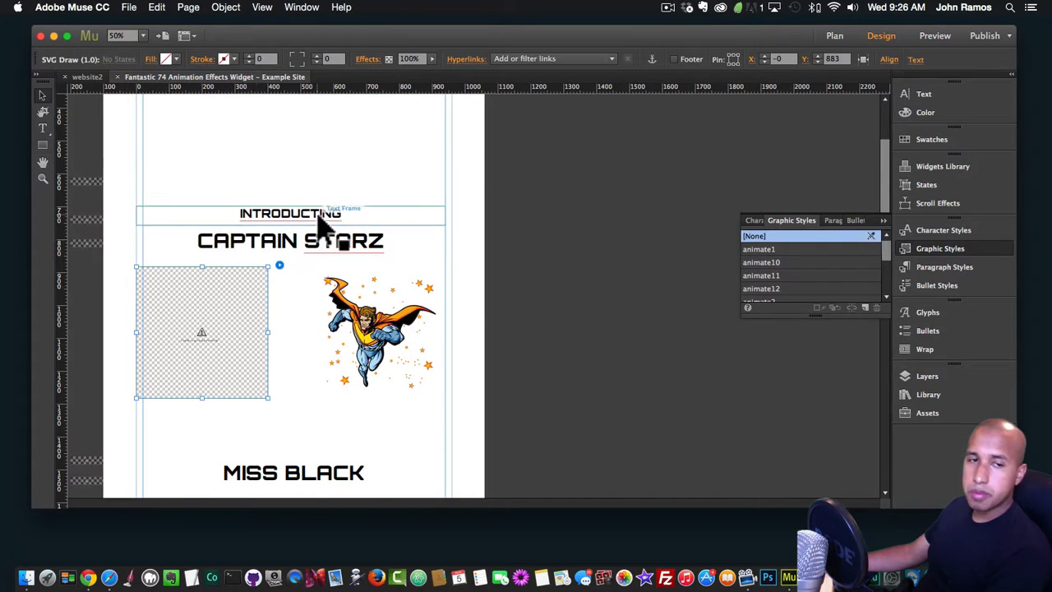
left_click(374, 329)
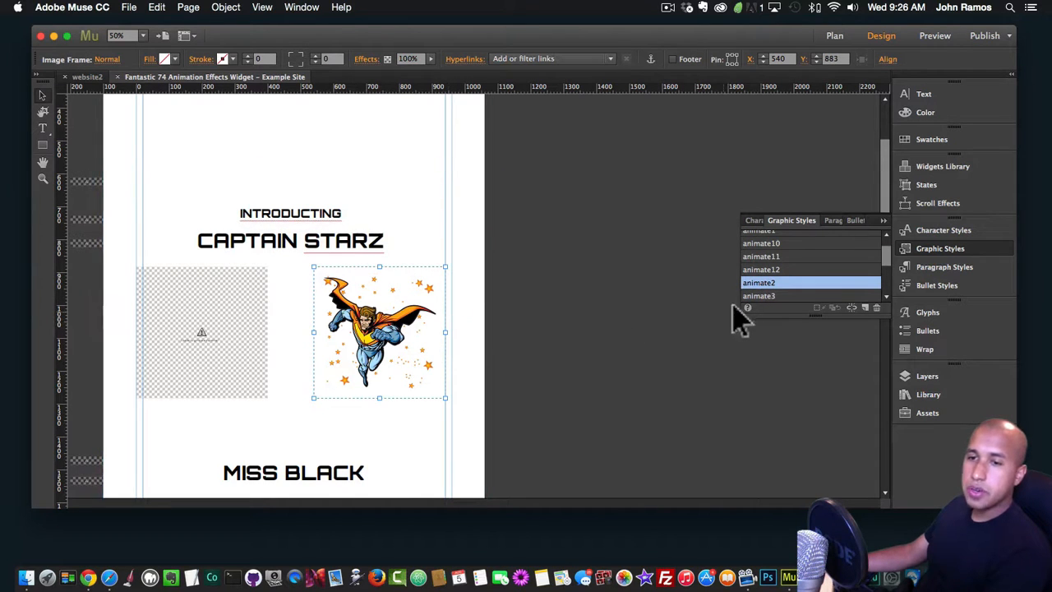
left_click_drag(884, 257, 884, 249)
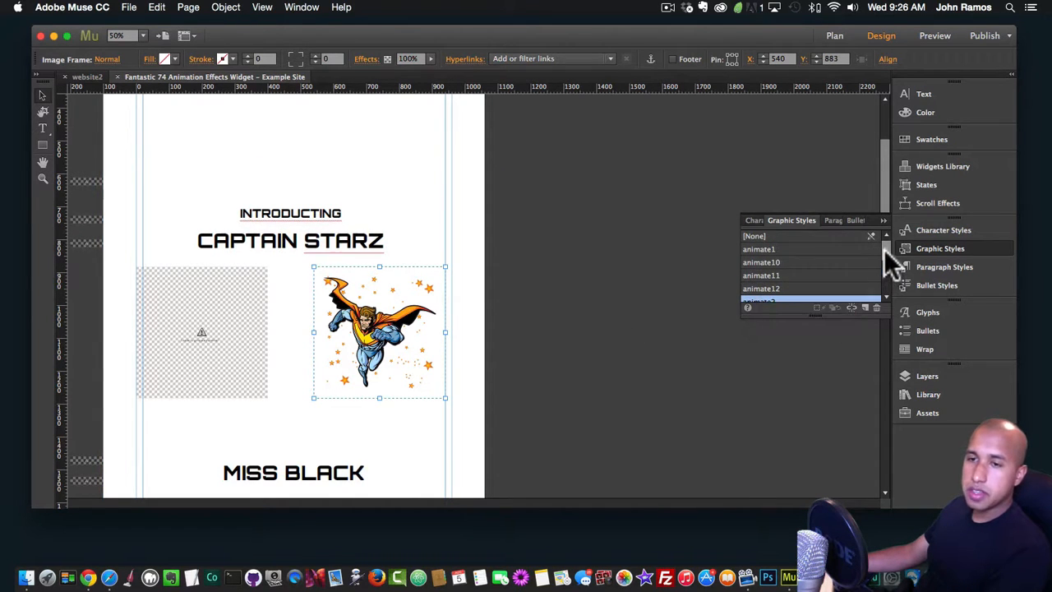
Clear the graphic style of the Captain Starz image by setting it to [None], and keep the image selected.
left_click(779, 236)
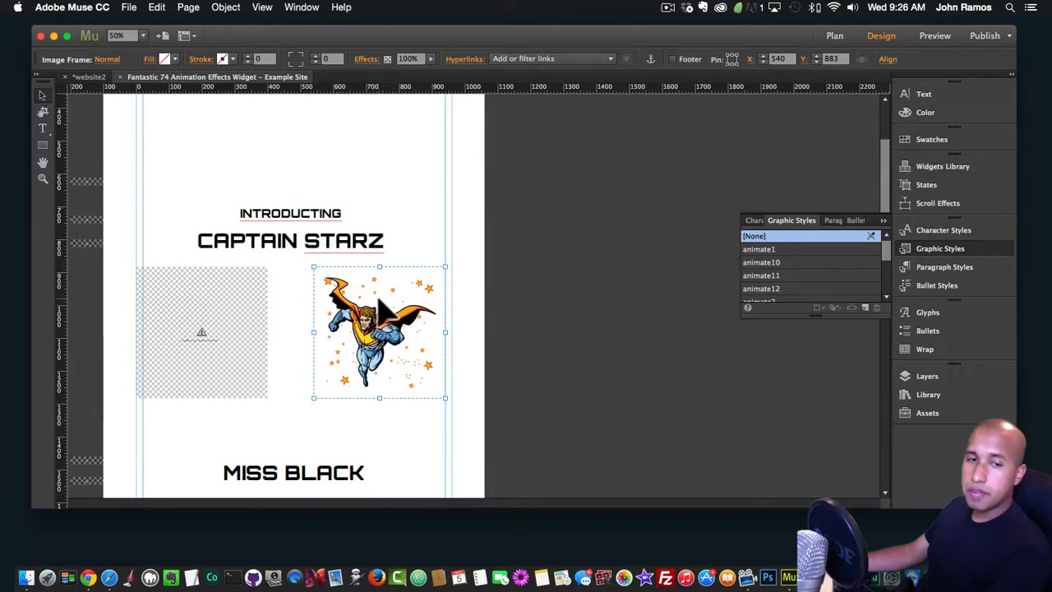
left_click(563, 317)
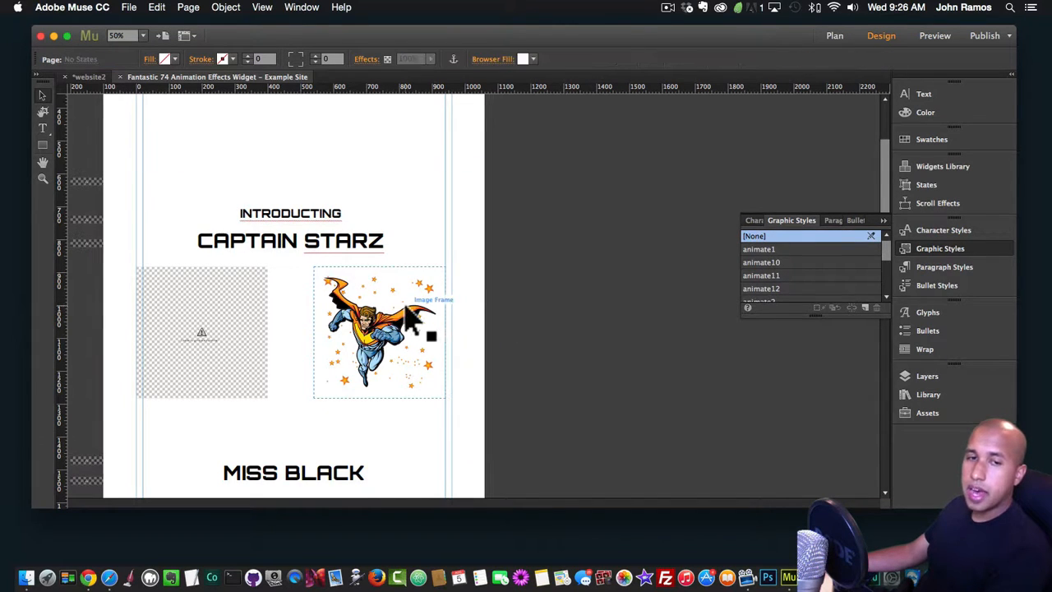
left_click(375, 324)
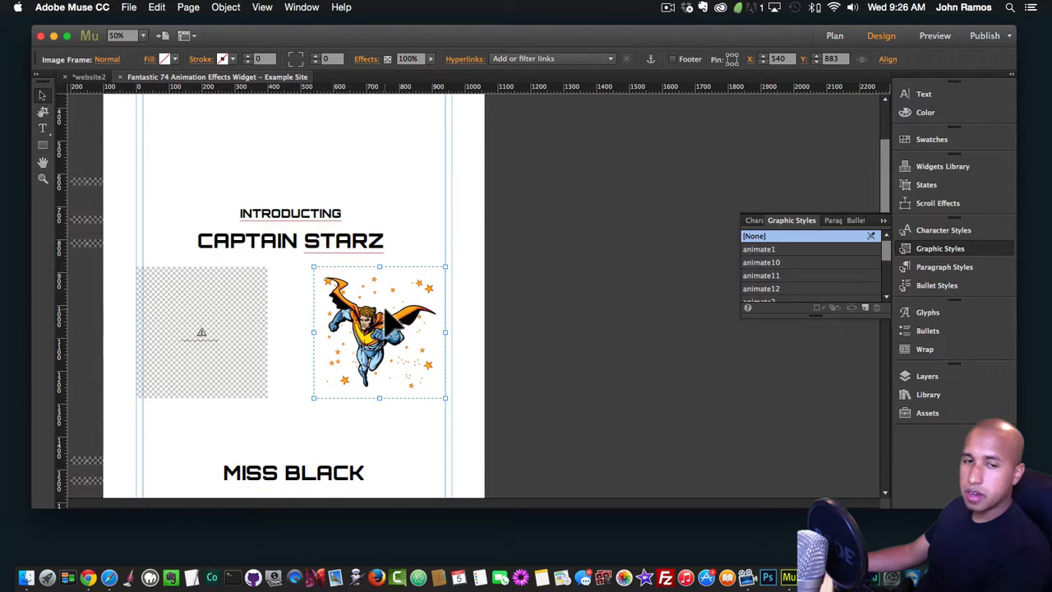
Create a new graphic style and apply it to the Captain Starz image.
left_click(865, 306)
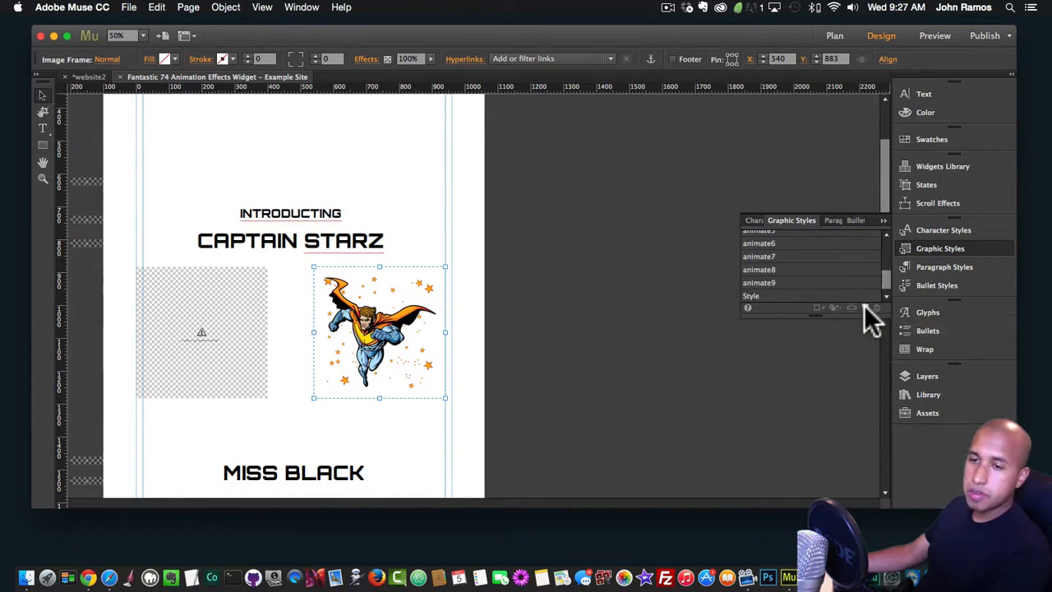
left_click(756, 296)
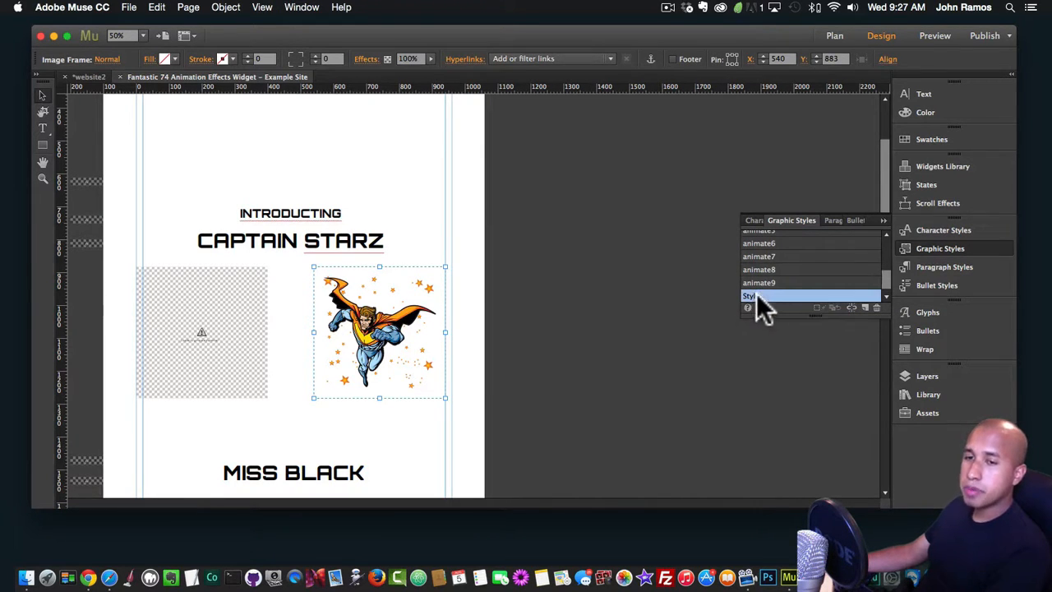
double_click(757, 295)
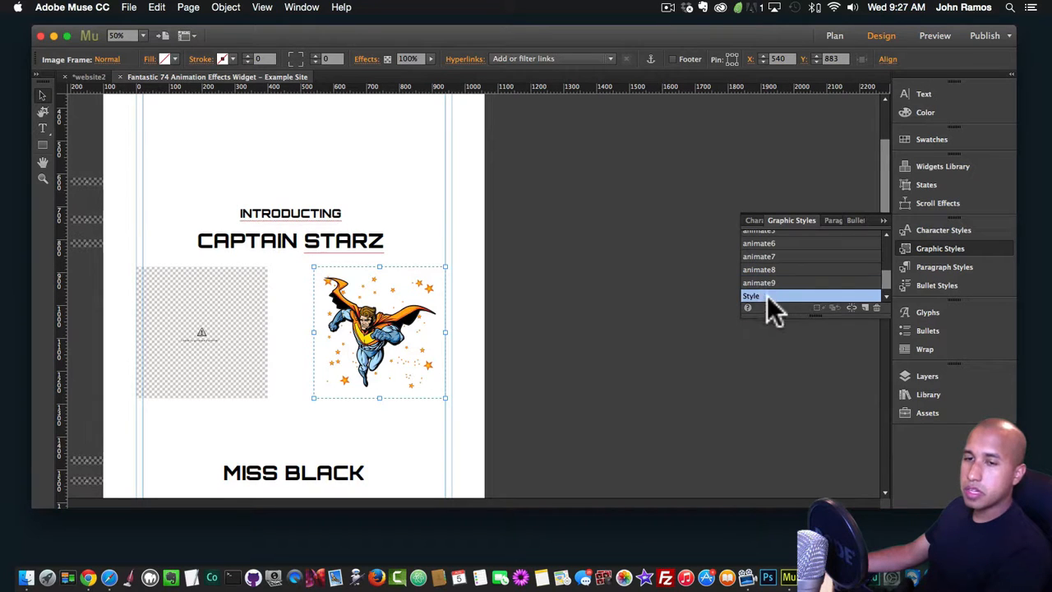
Rename the new graphic style as animate14.
double_click(759, 294)
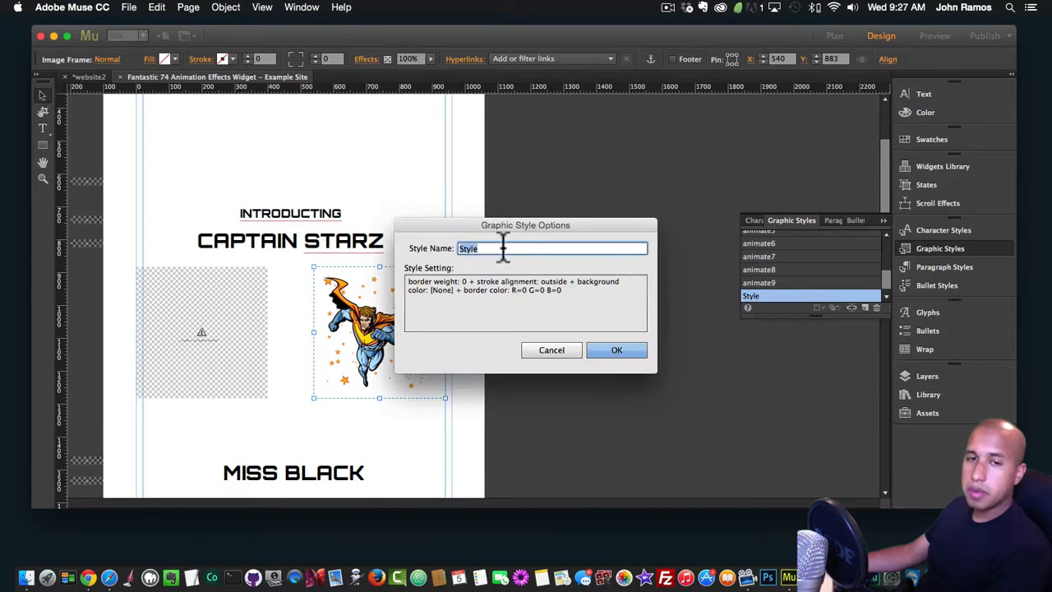
type("animate")
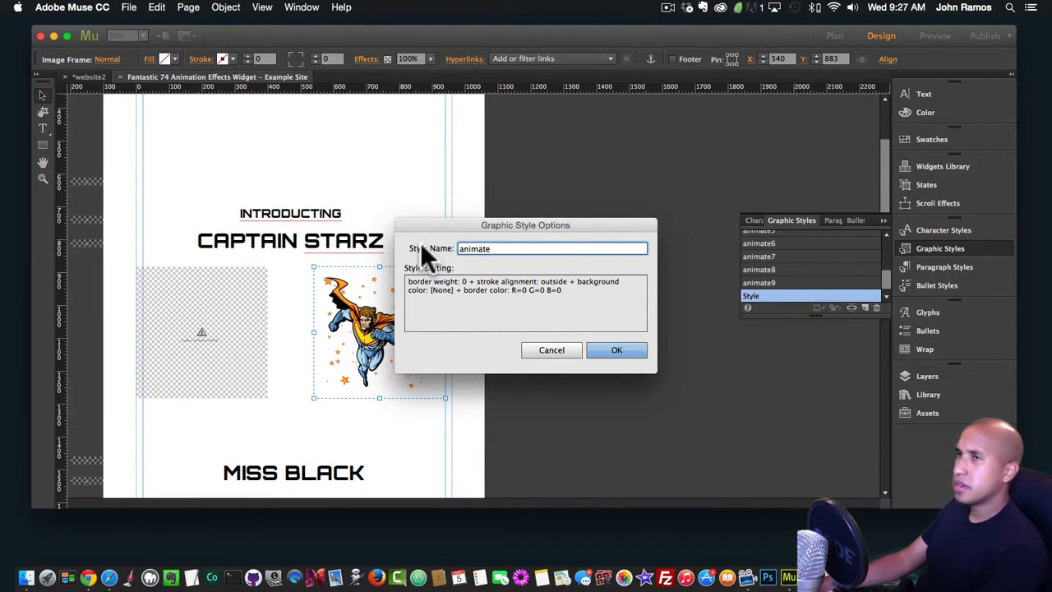
key("BackSpace")
key("BackSpace")
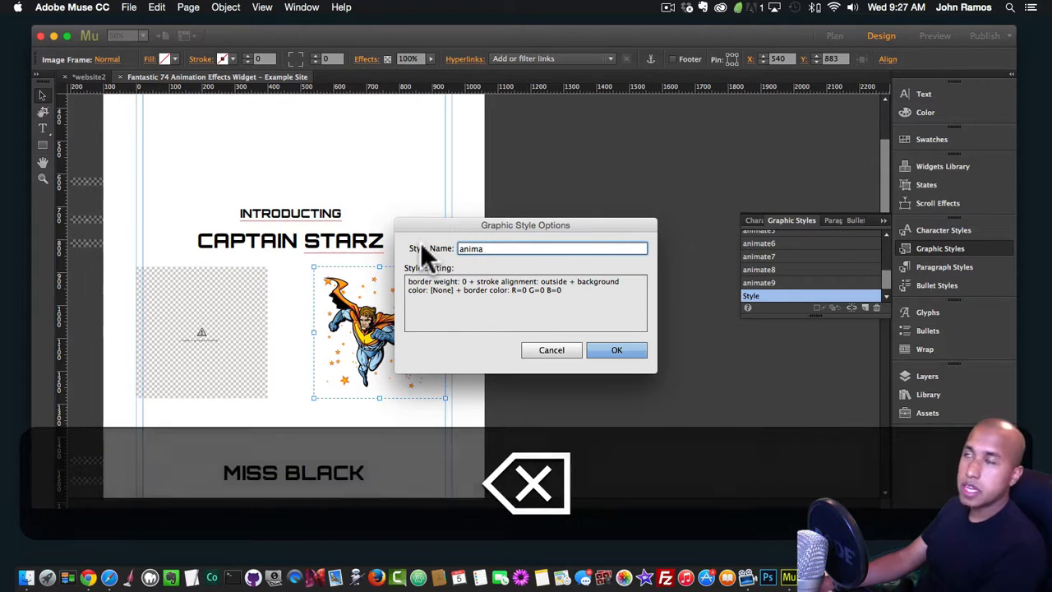
key("BackSpace")
key("BackSpace")
key("BackSpace")
key("BackSpace")
key("BackSpace")
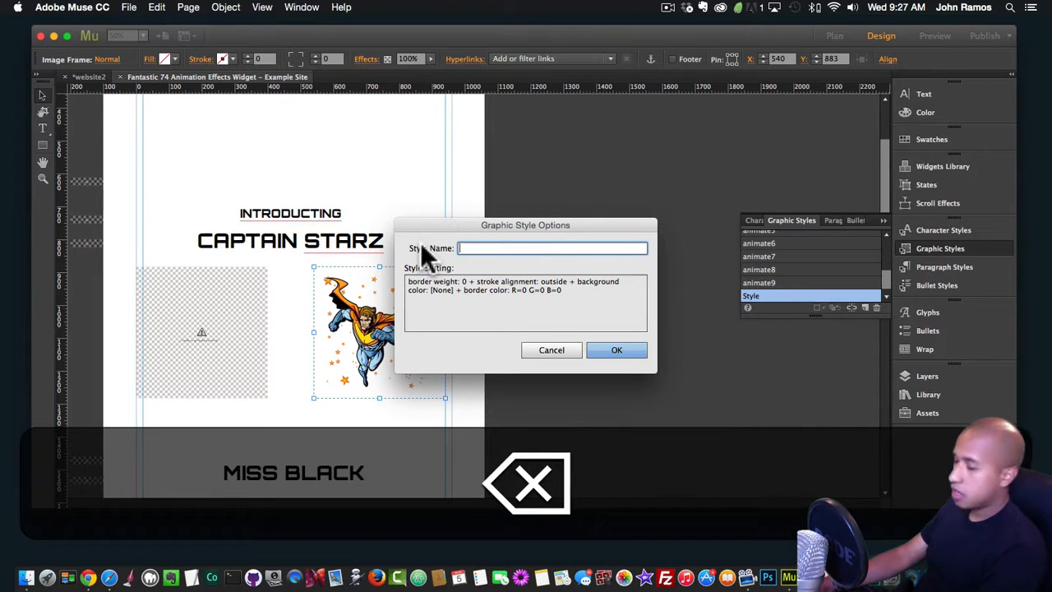
type("animate")
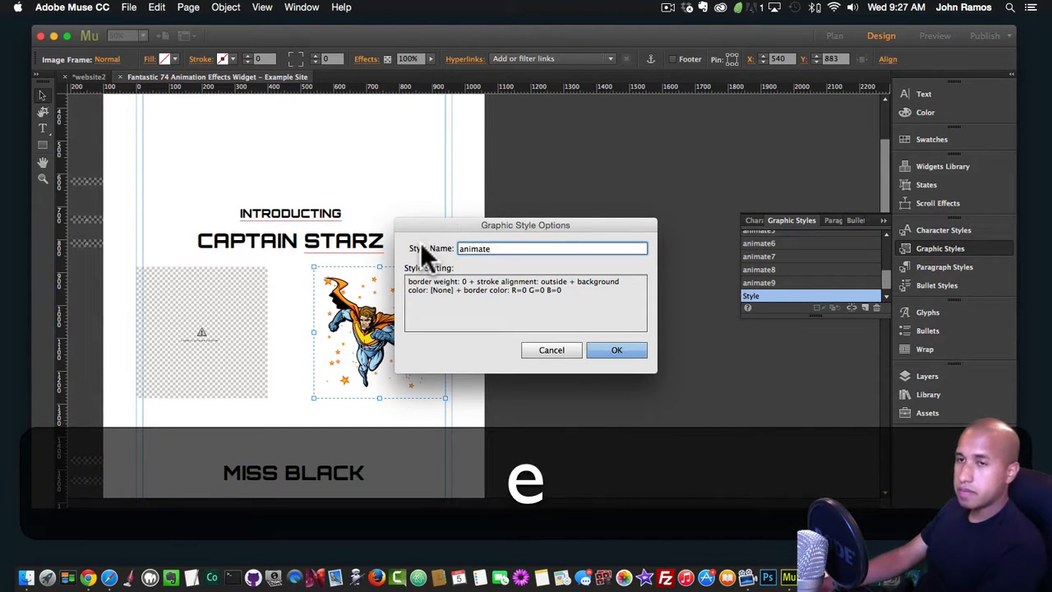
type("p")
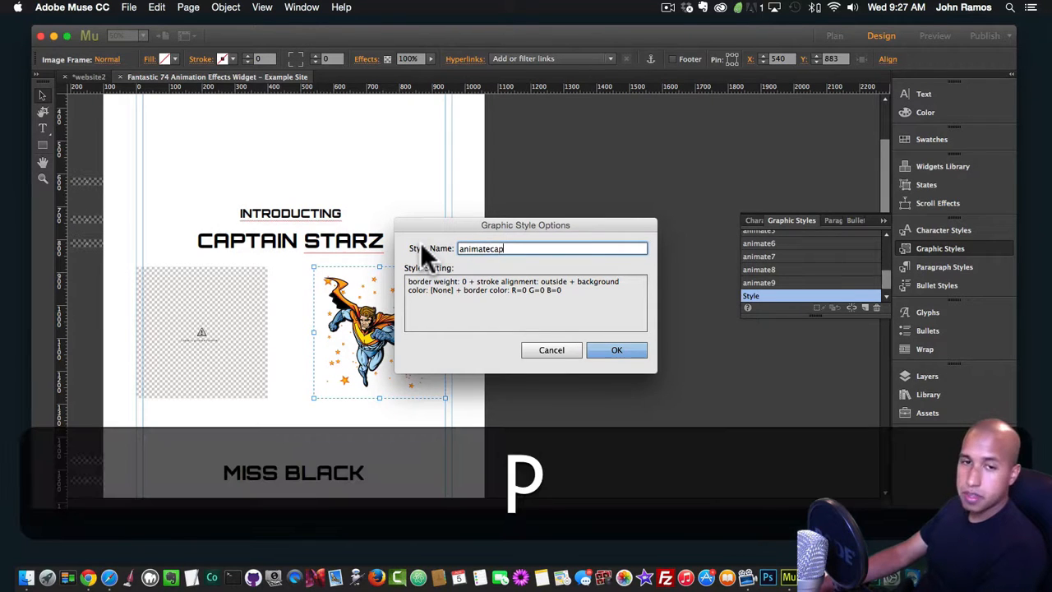
key("BackSpace")
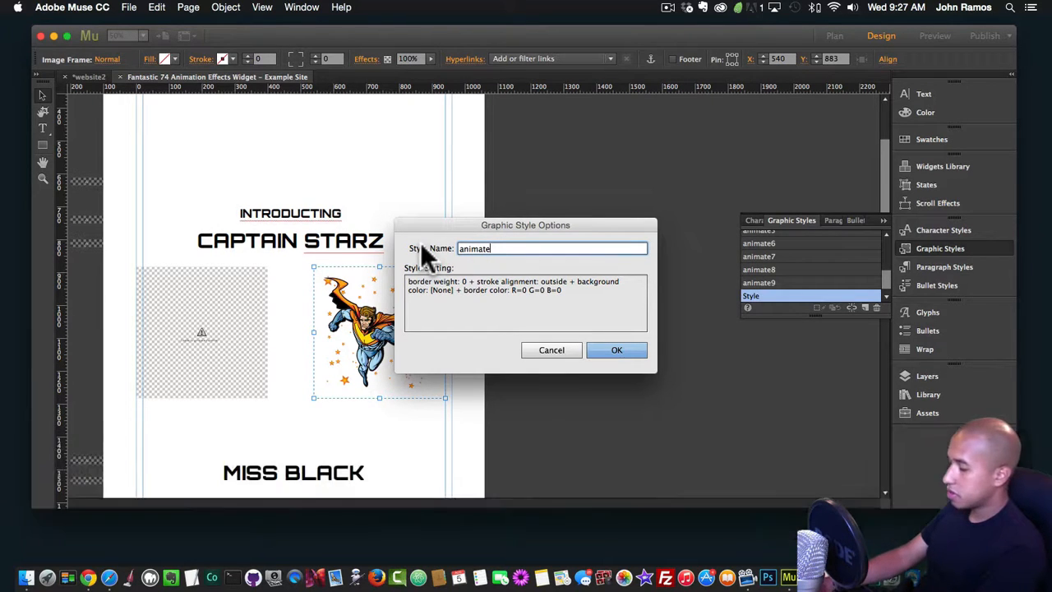
type("14")
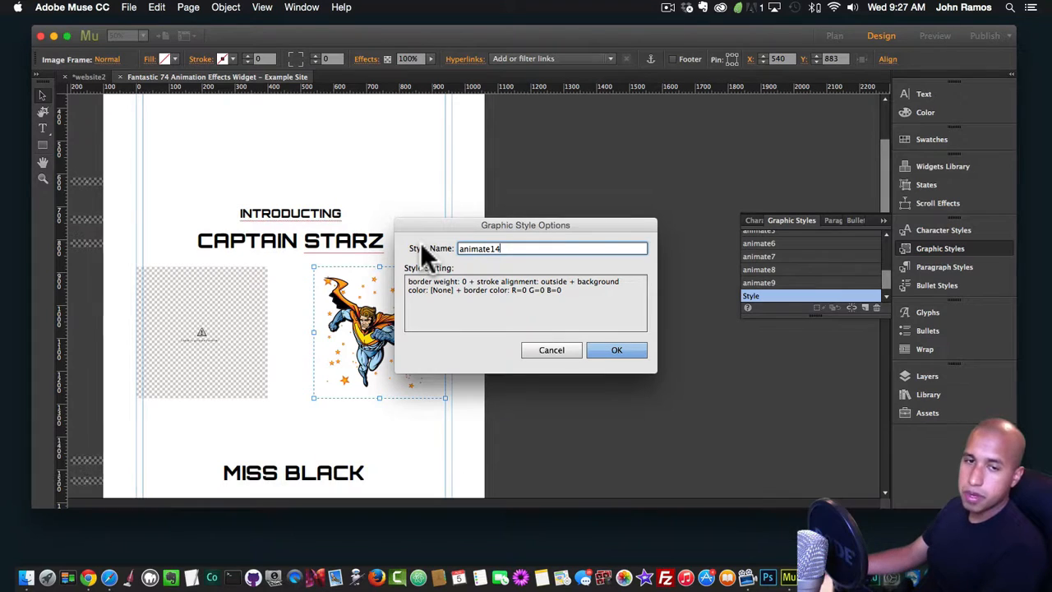
left_click(625, 352)
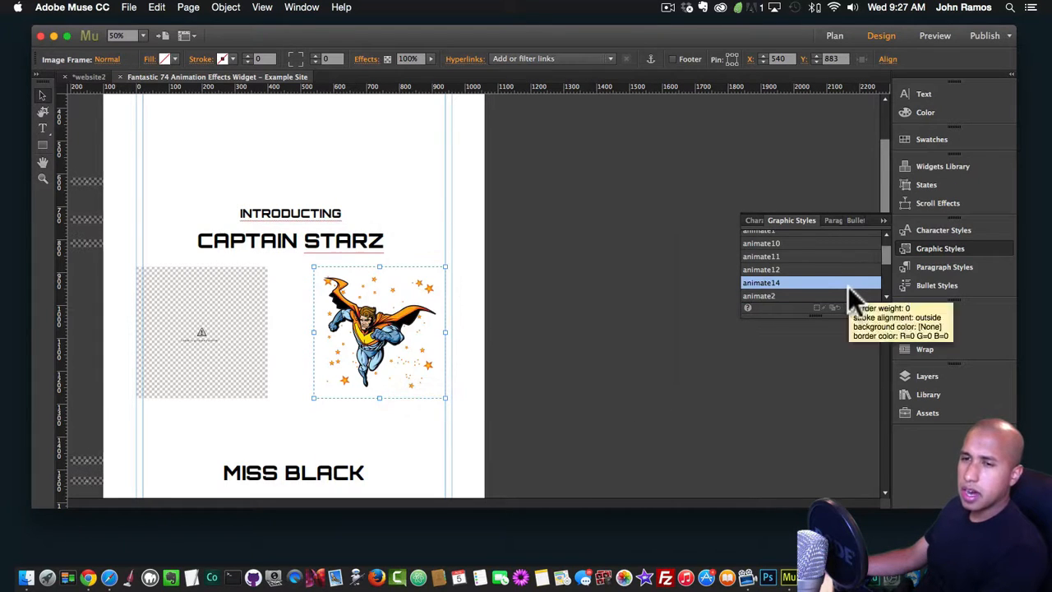
Review the animate names in the graphic styles list around animate14, and deselect the Captain Starz image.
scroll(850, 286, "down", 1)
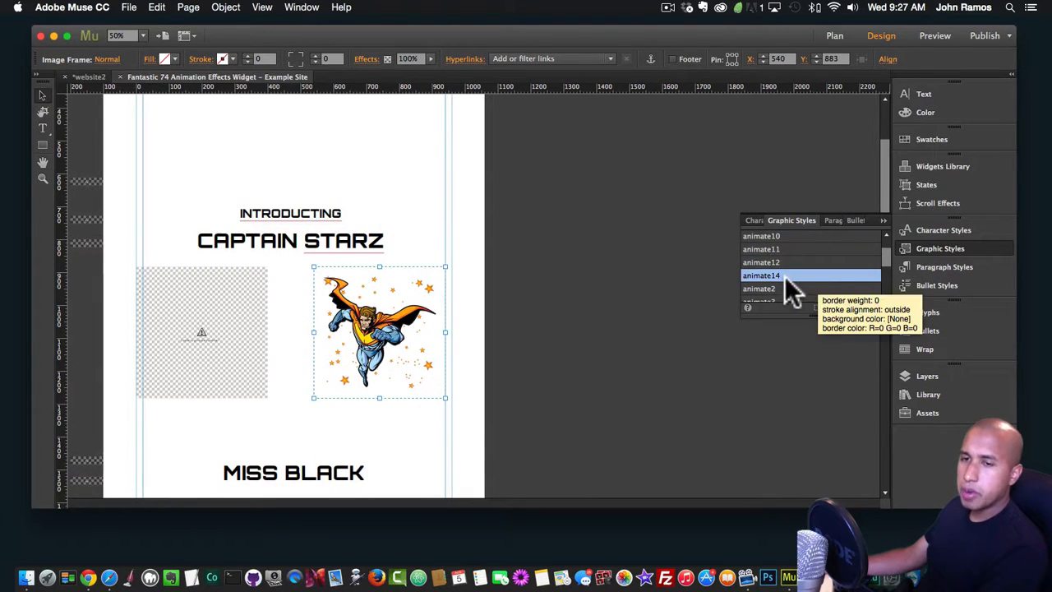
scroll(819, 276, "up", 2)
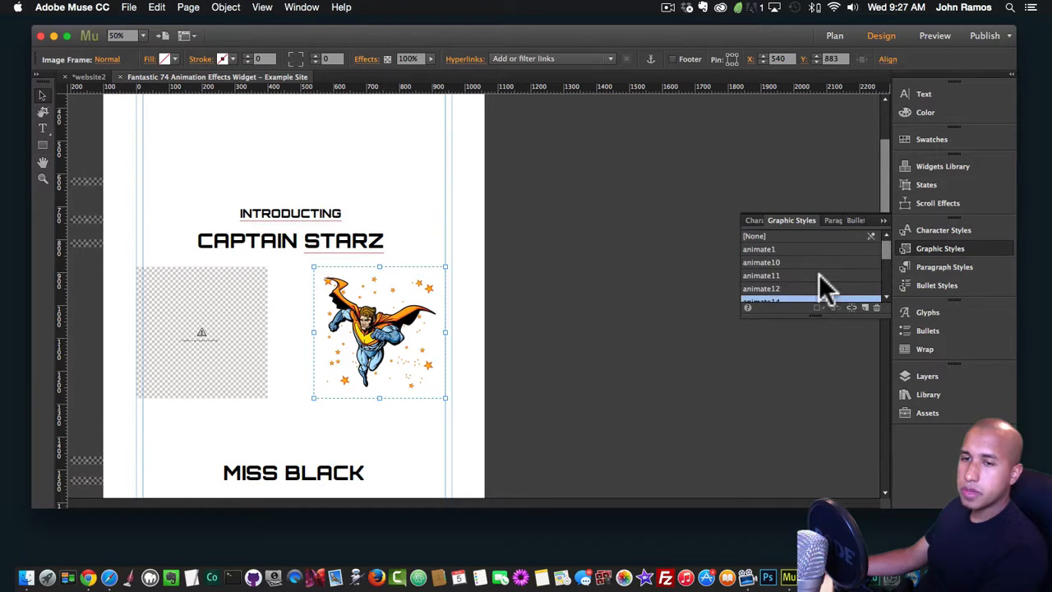
scroll(819, 279, "down", 2)
scroll(794, 270, "up", 2)
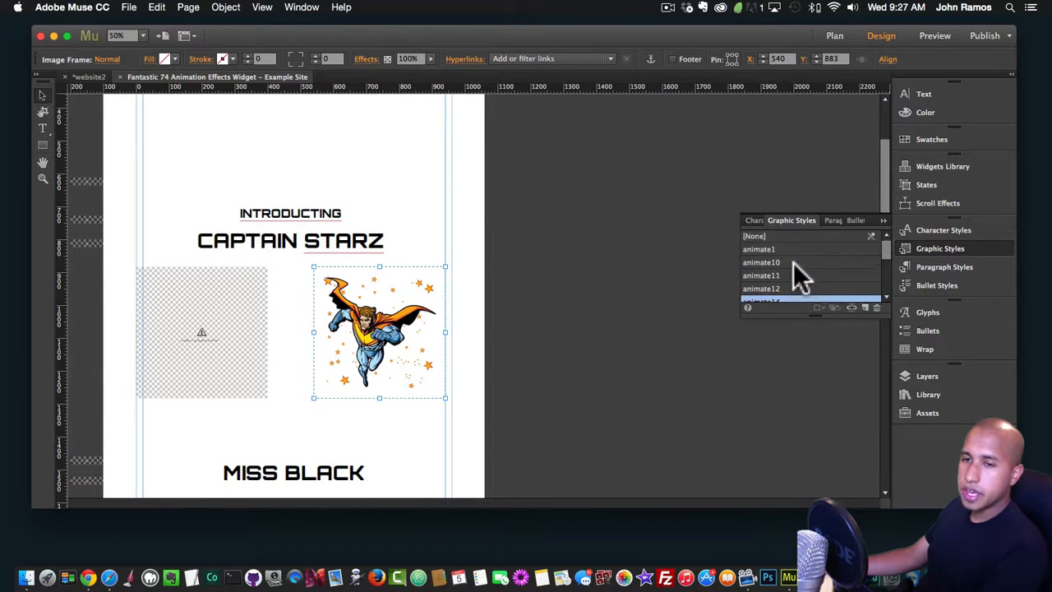
scroll(797, 271, "down", 1)
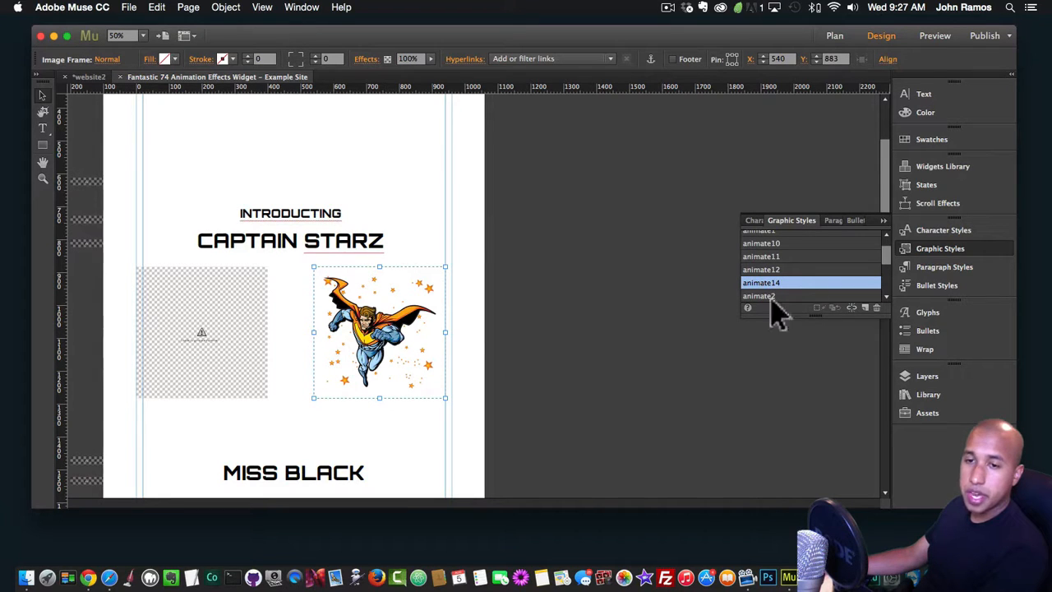
left_click(619, 340)
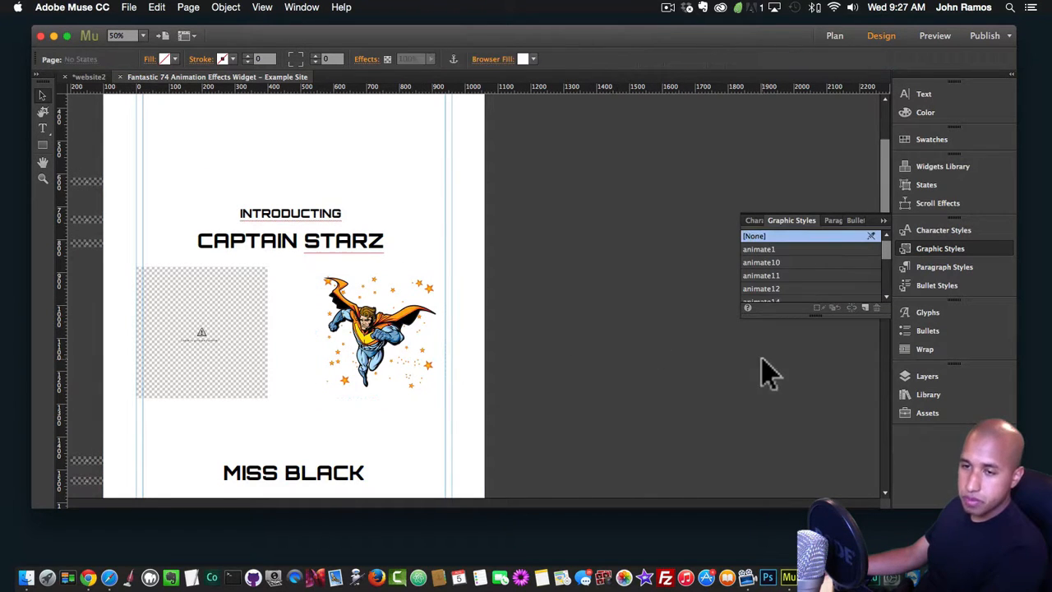
Place the Muse For You – Fantastic 74 – Additional widget from the library outside the page, beside the INTRODUCTING heading.
left_click(927, 392)
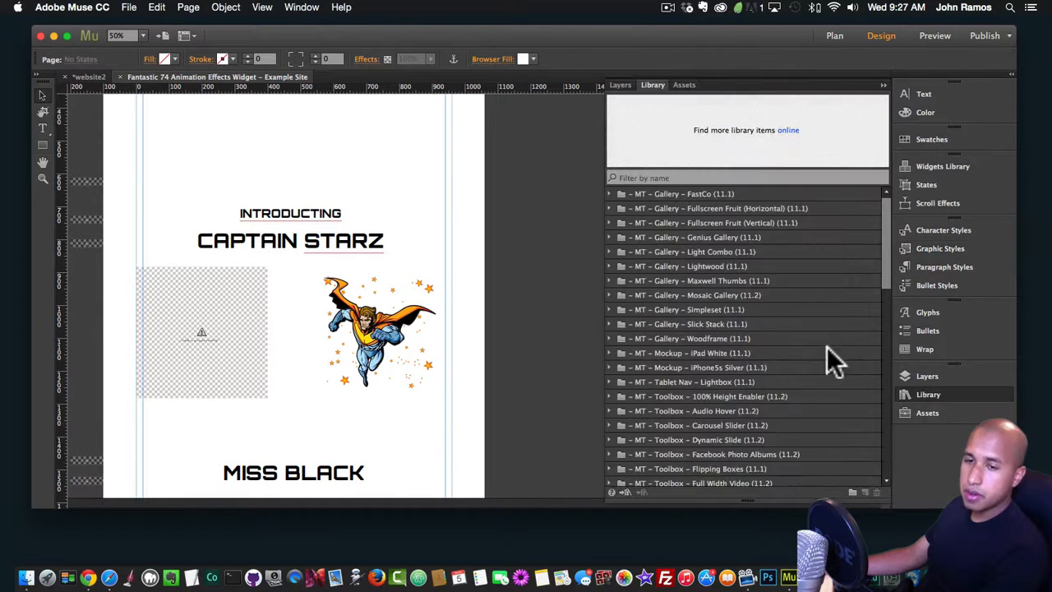
scroll(814, 345, "down", 10)
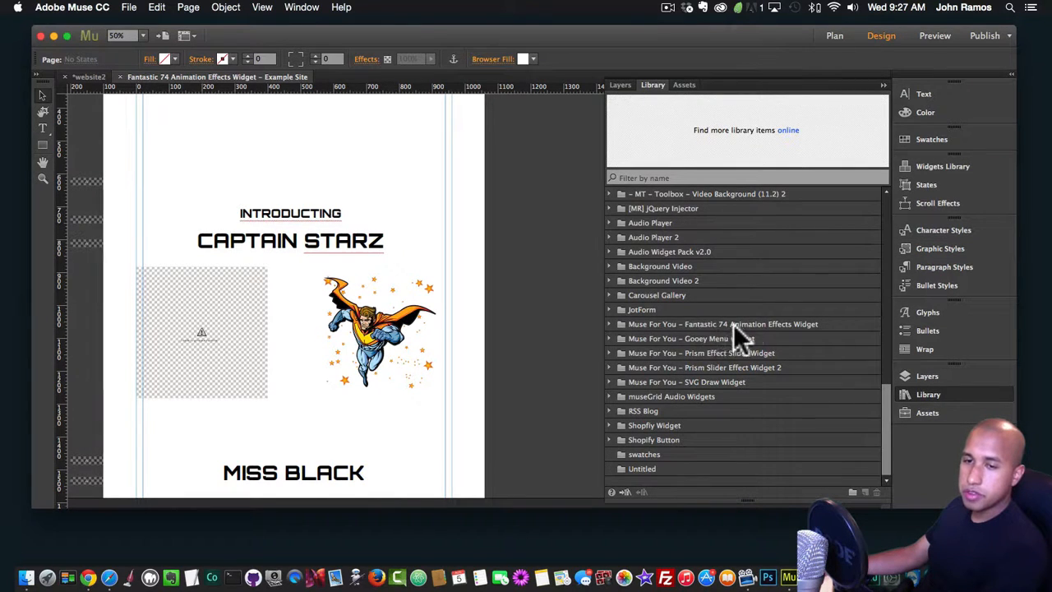
left_click(608, 324)
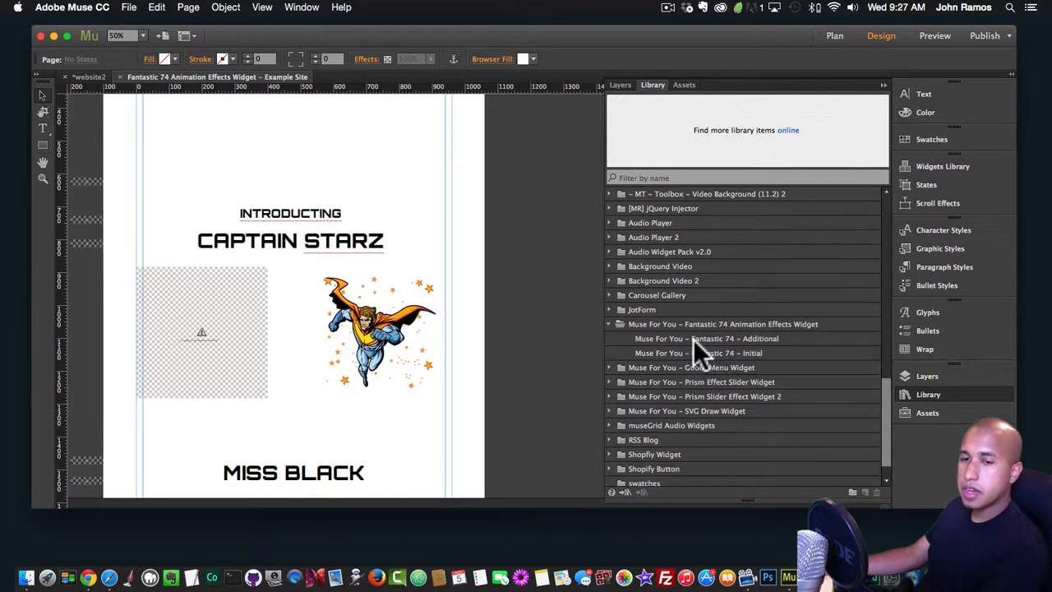
left_click(698, 339)
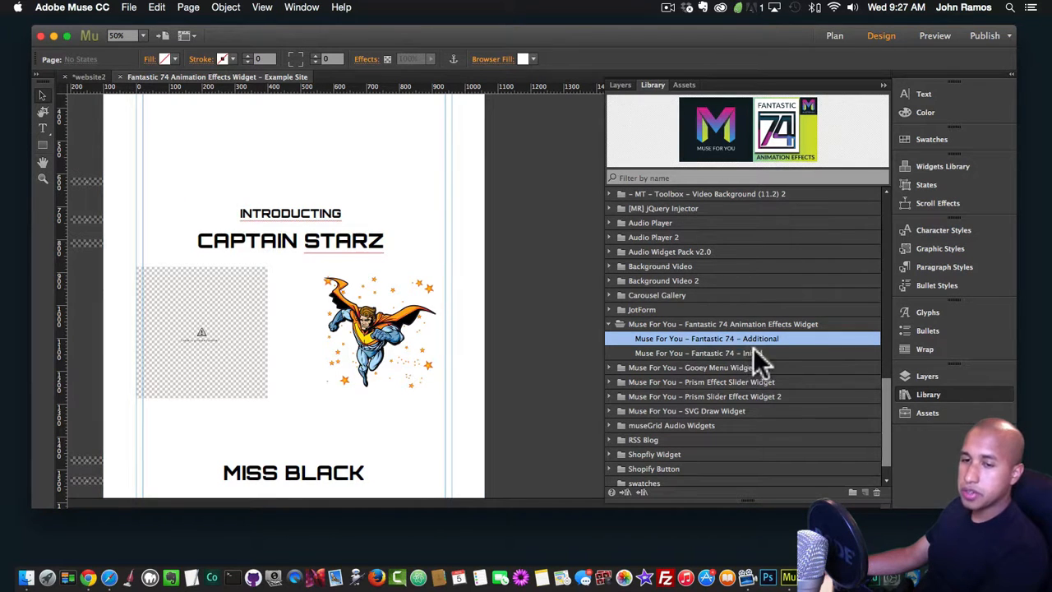
left_click_drag(725, 337, 509, 227)
Move the placed Additional widget against the page's right edge, at about X 1060, Y 741.
left_click(624, 230)
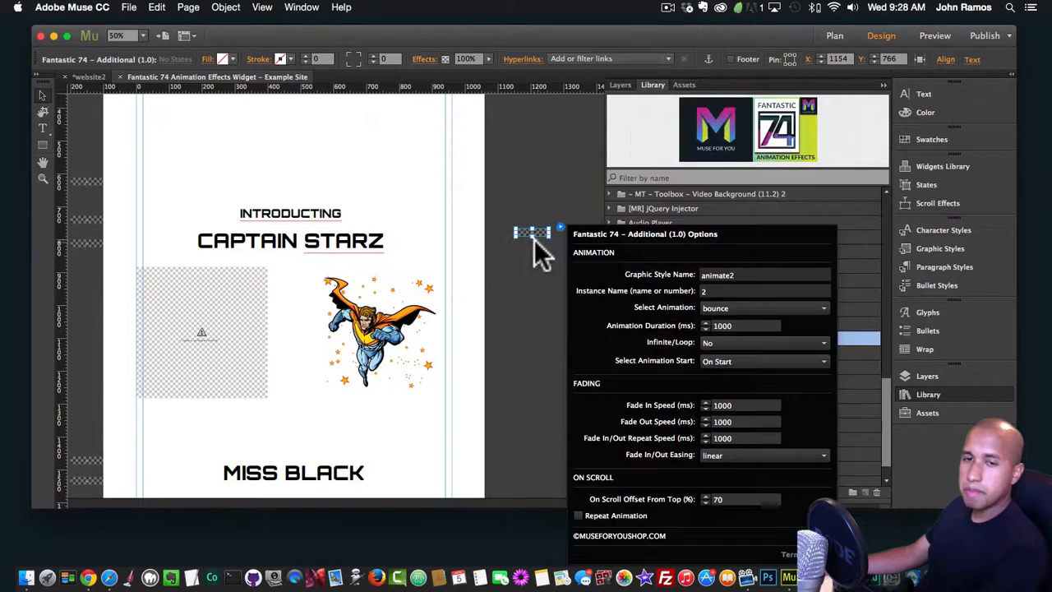
left_click_drag(505, 224, 505, 222)
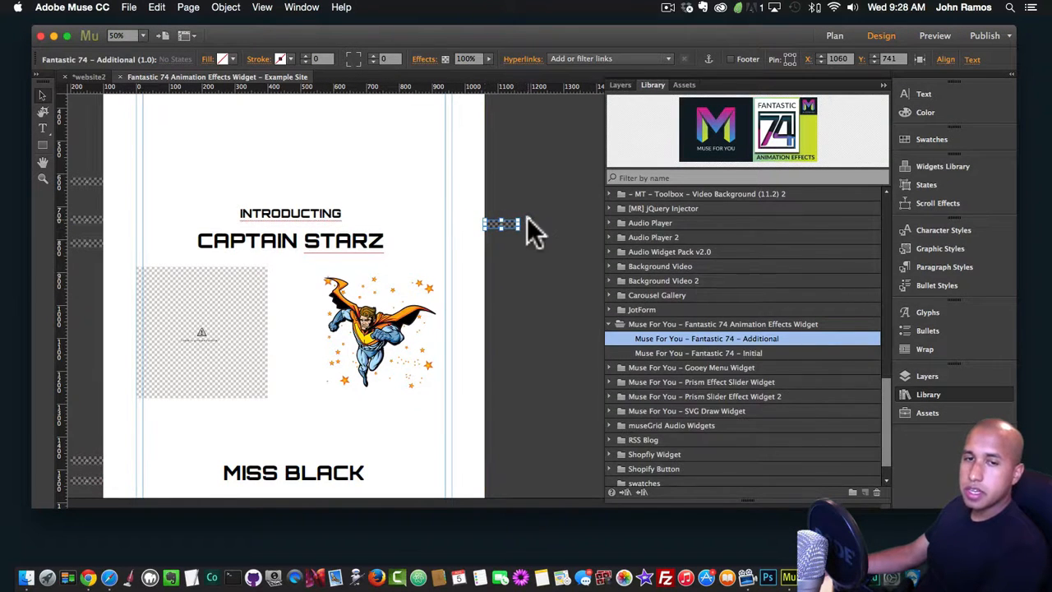
left_click(528, 218)
left_click(507, 237)
left_click(510, 224)
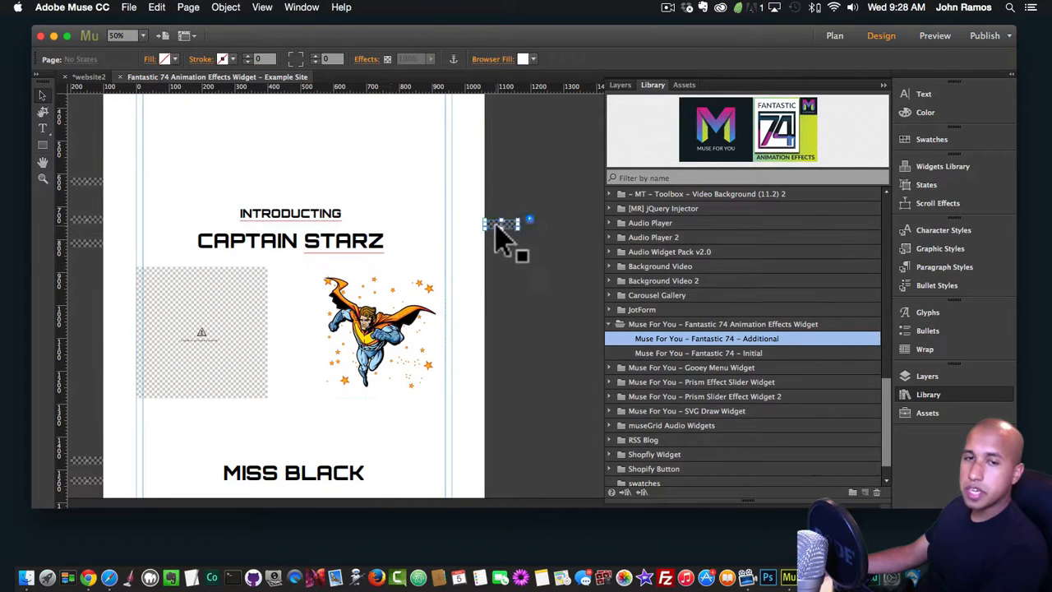
Set the Additional widget's graphic style name to animate14 and its instance name to 14.
left_click(528, 218)
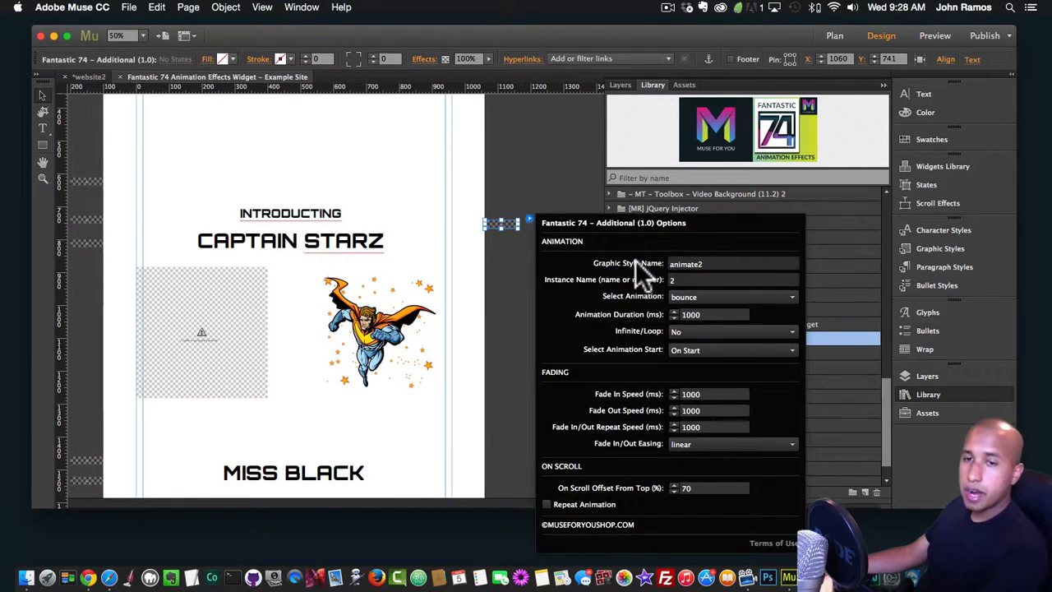
double_click(708, 262)
type("ani")
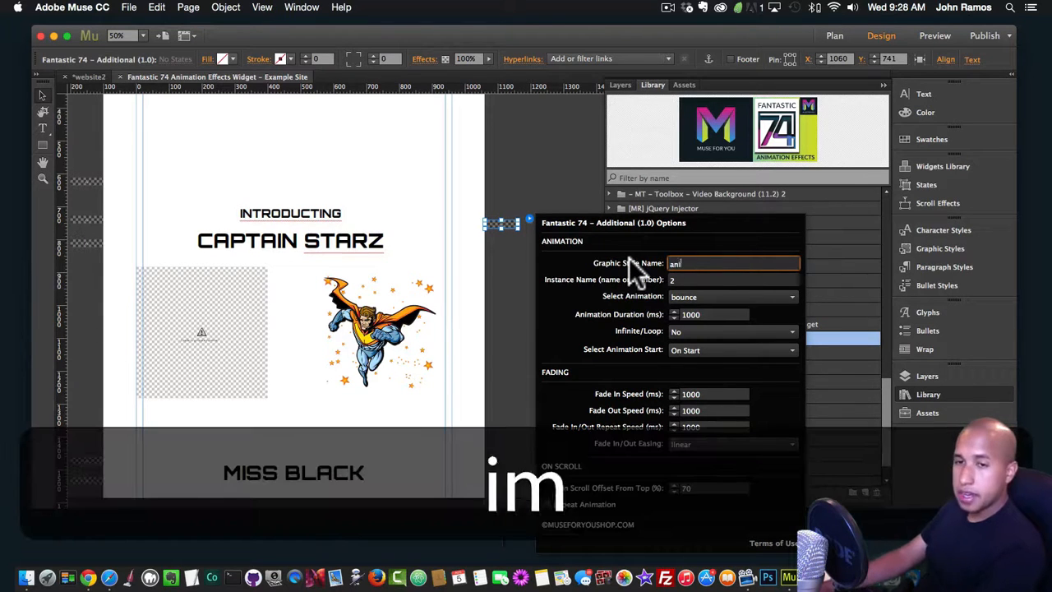
type("mate14")
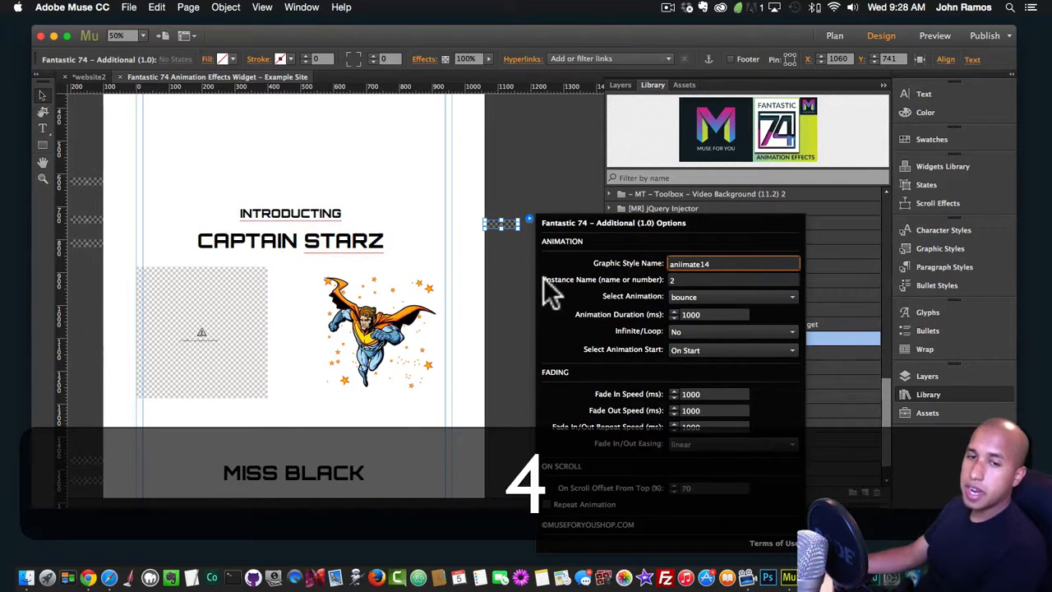
left_click_drag(681, 278, 665, 278)
type("14")
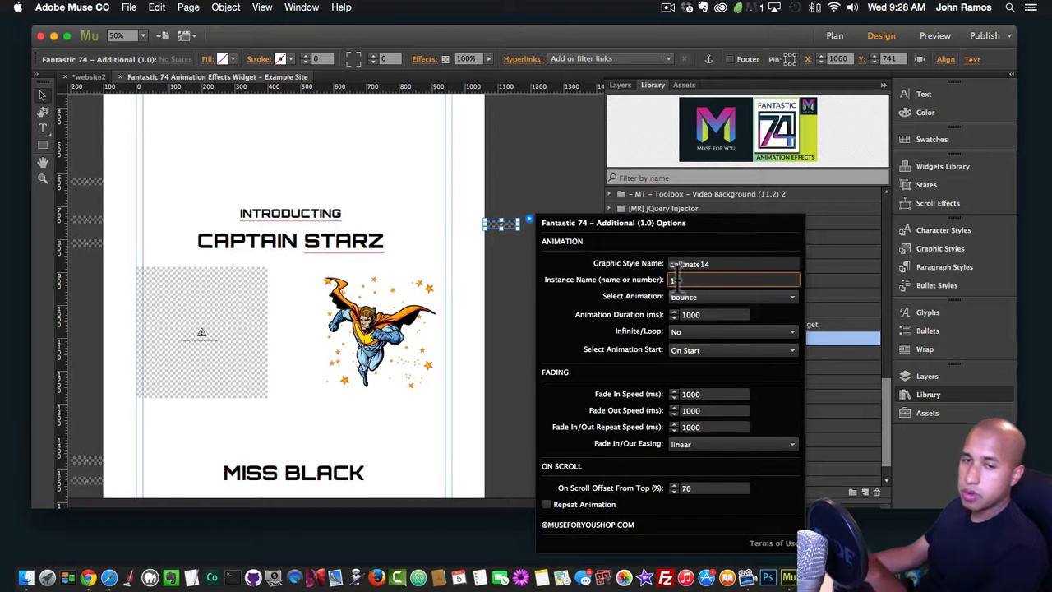
type("4")
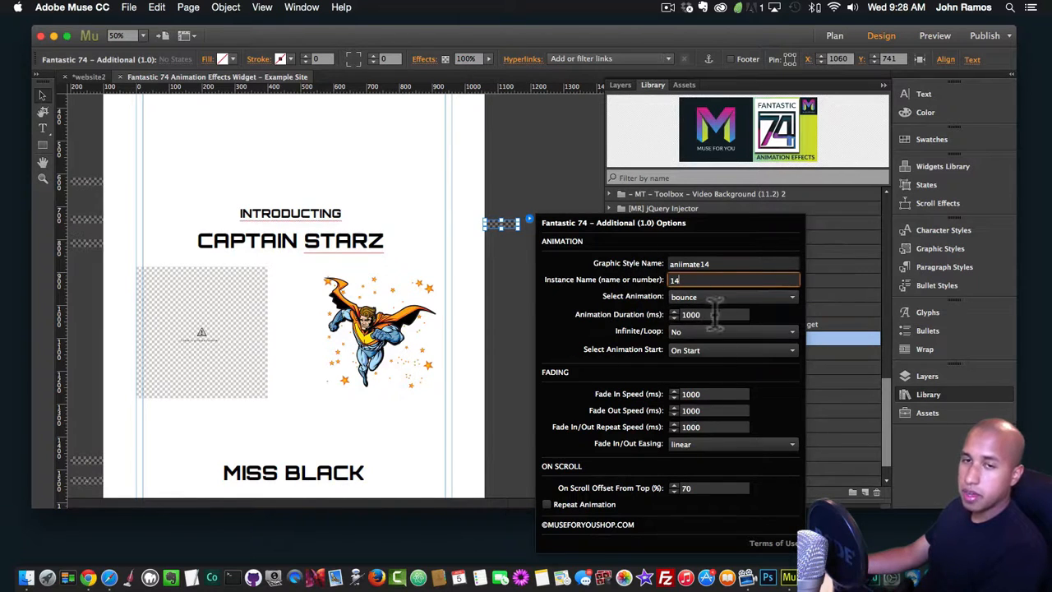
left_click(697, 263)
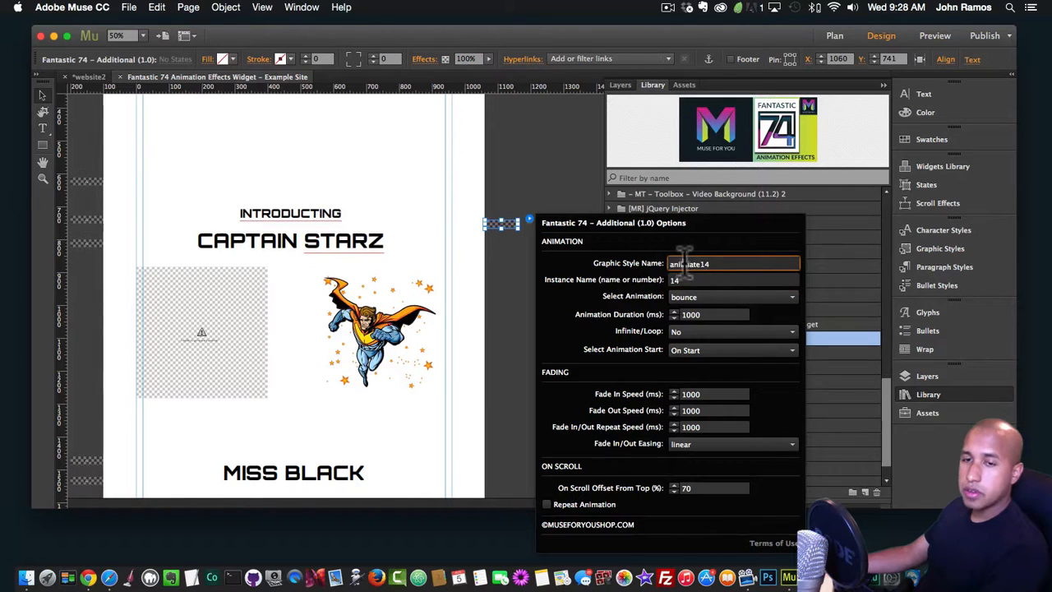
key("Left")
key("Right")
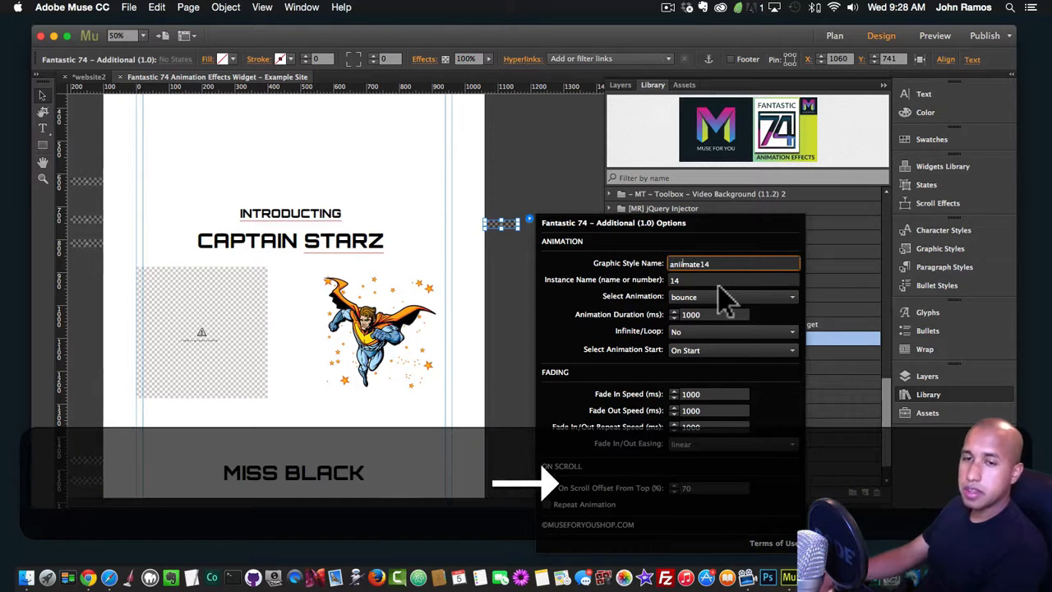
key("BackSpace")
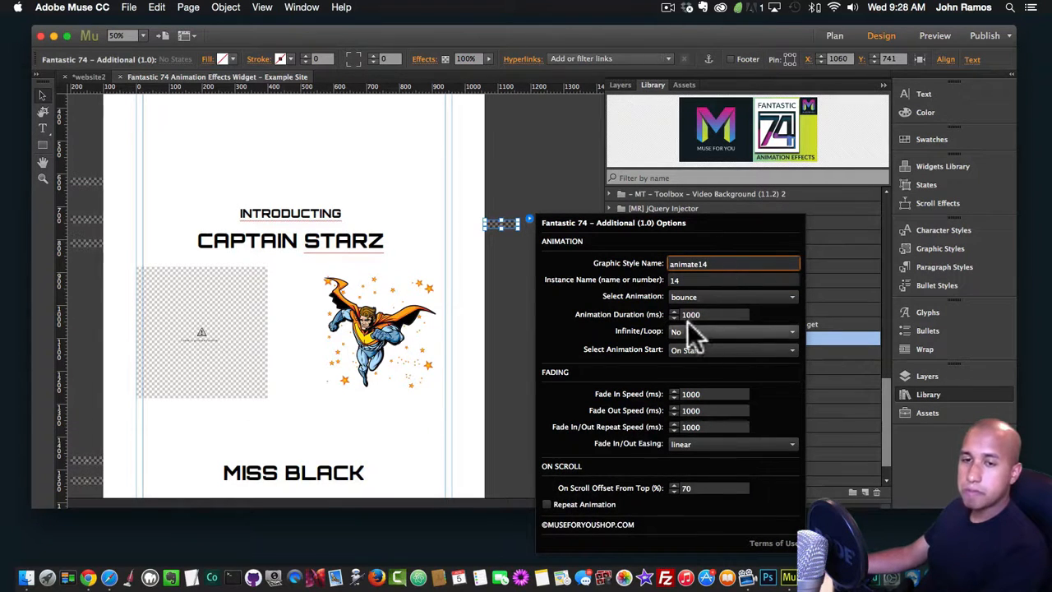
Set the Additional widget's animation to slideInRight and view the available fade in/out easing options.
left_click(704, 297)
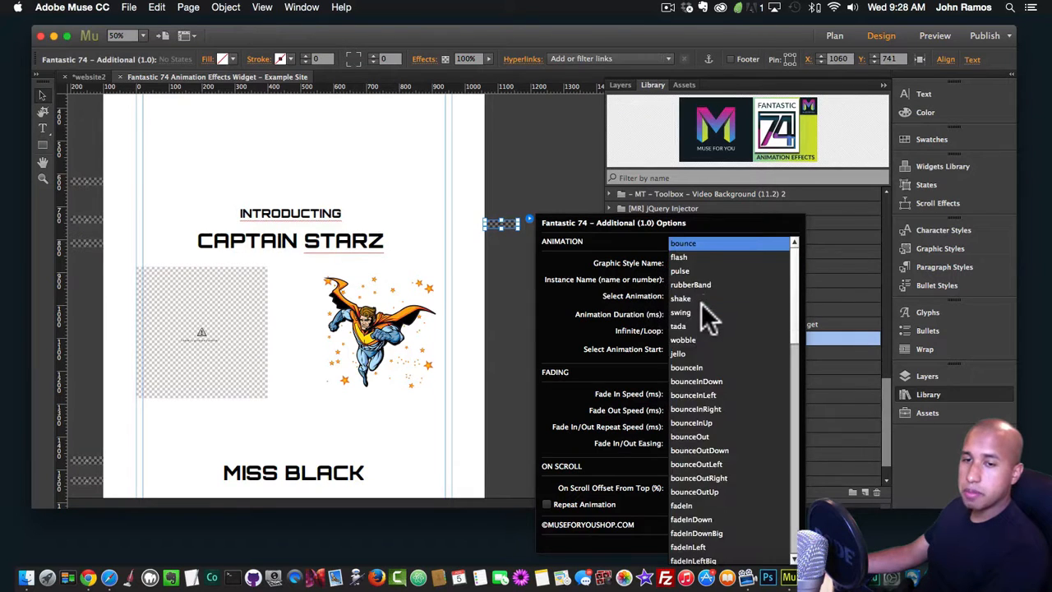
scroll(702, 313, "down", 10)
scroll(699, 323, "down", 3)
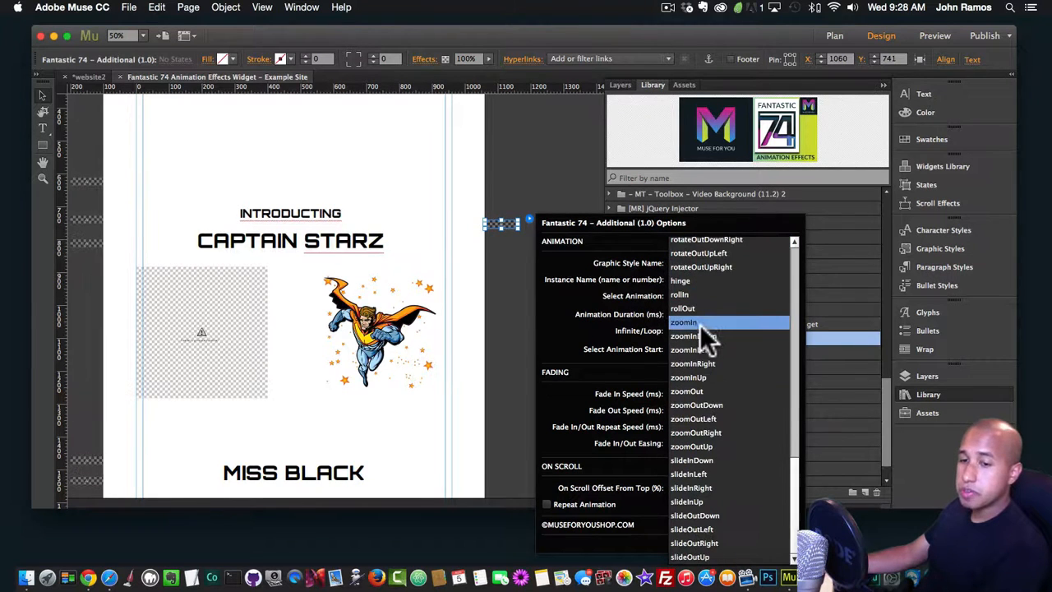
left_click(703, 488)
left_click(711, 445)
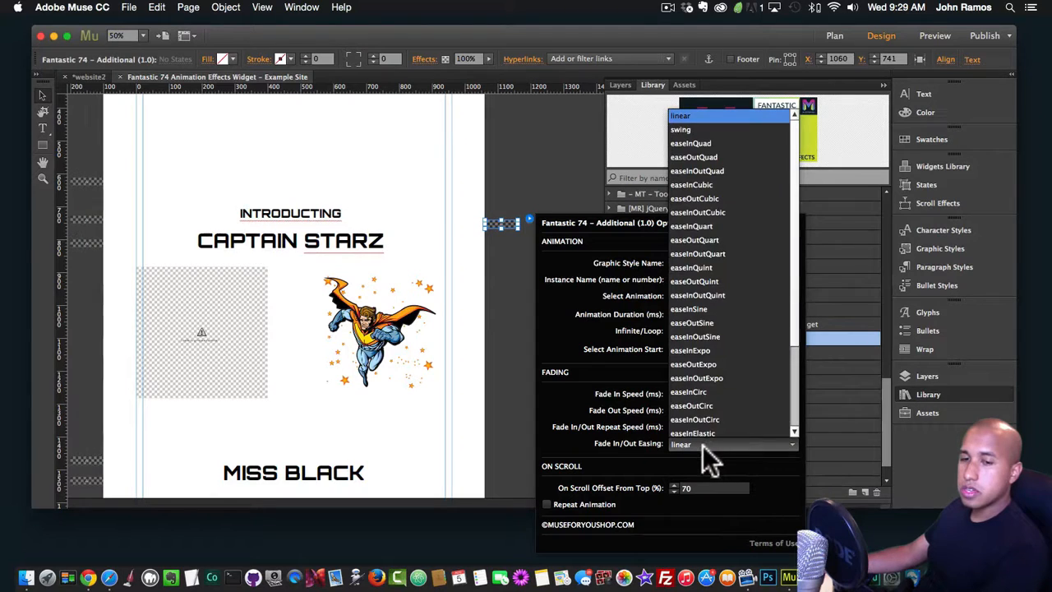
left_click(704, 444)
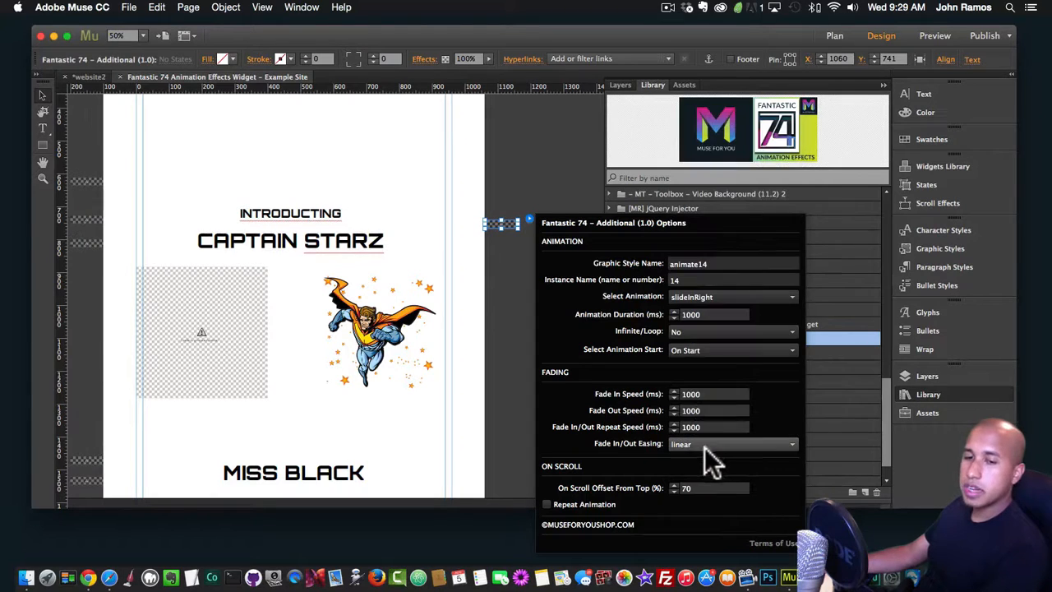
Set the widget's animation duration to 3000 ms and its Infinite/Loop option to No.
double_click(695, 315)
type("3000")
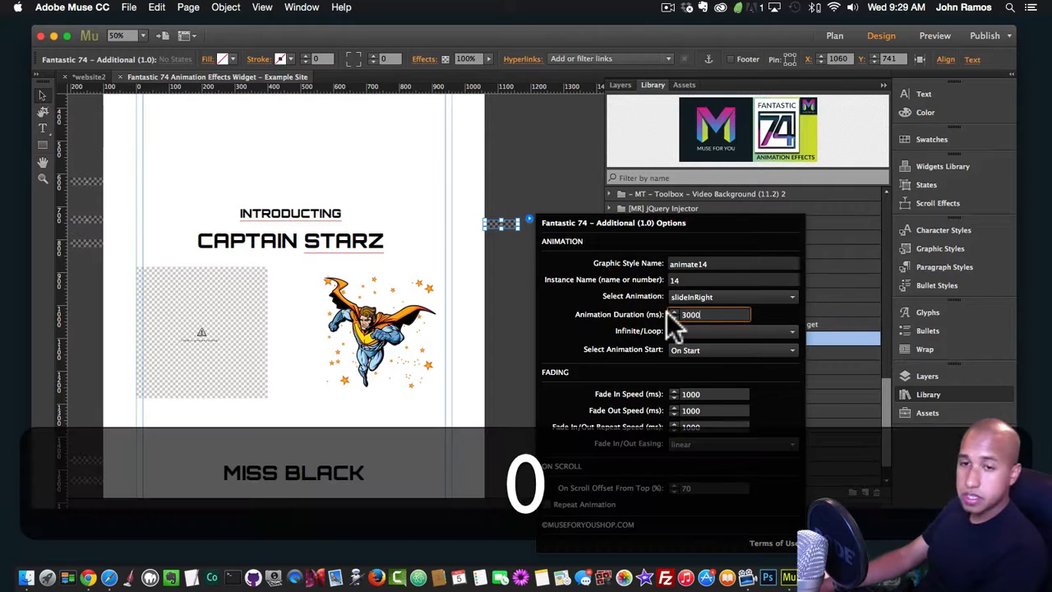
key("Return")
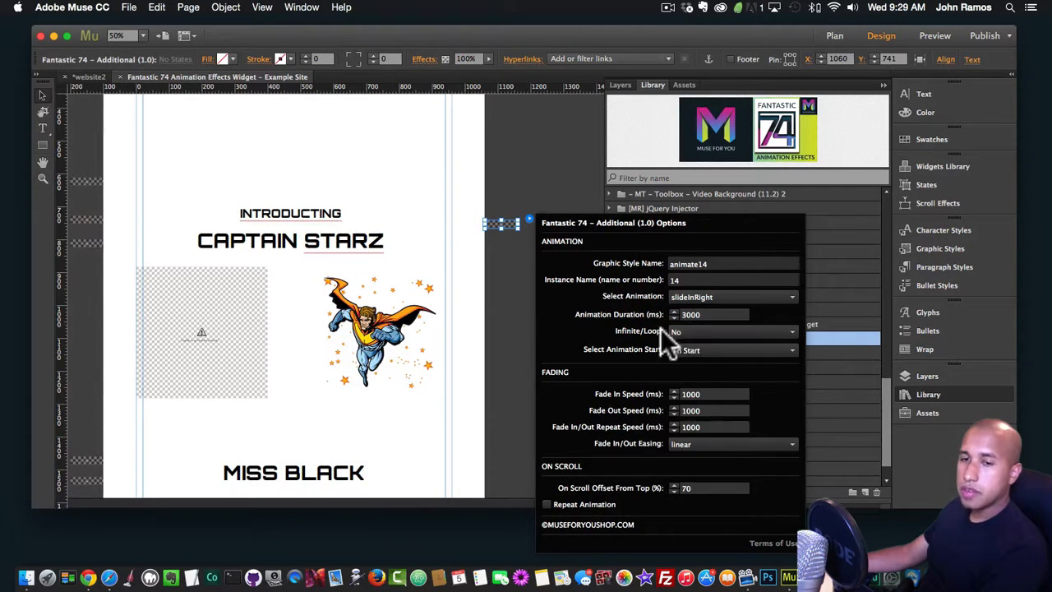
left_click(689, 330)
left_click(687, 358)
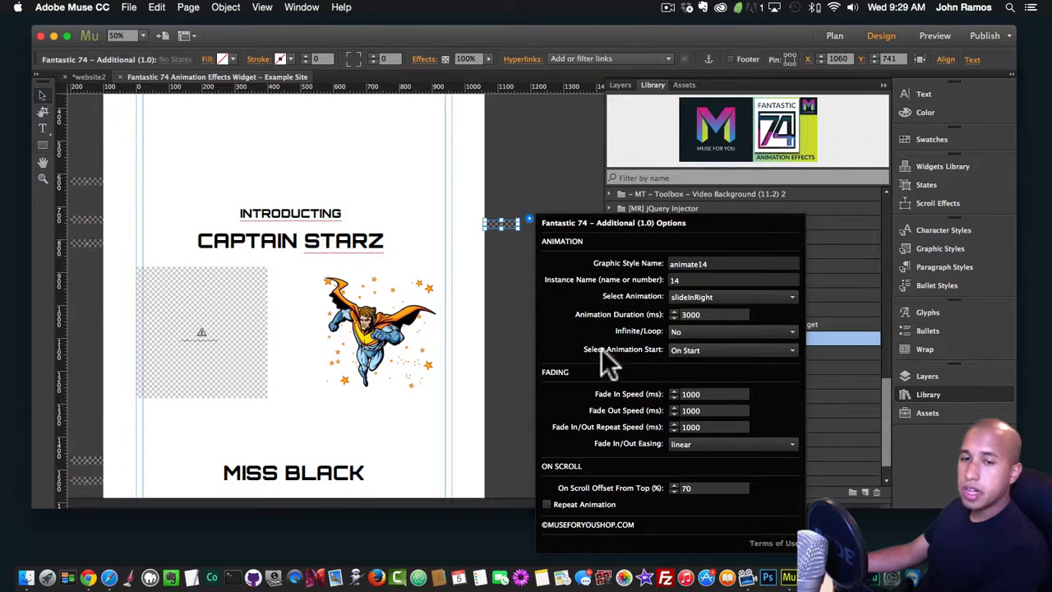
Set the animation start to On Scroll and review the fade variants offered for scroll starts.
left_click(701, 349)
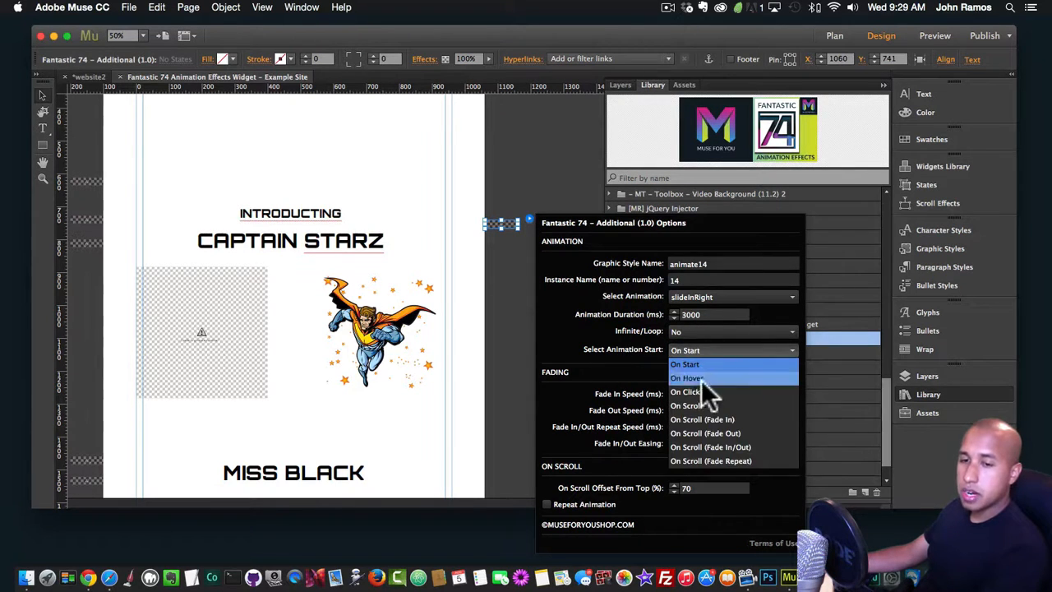
left_click(697, 401)
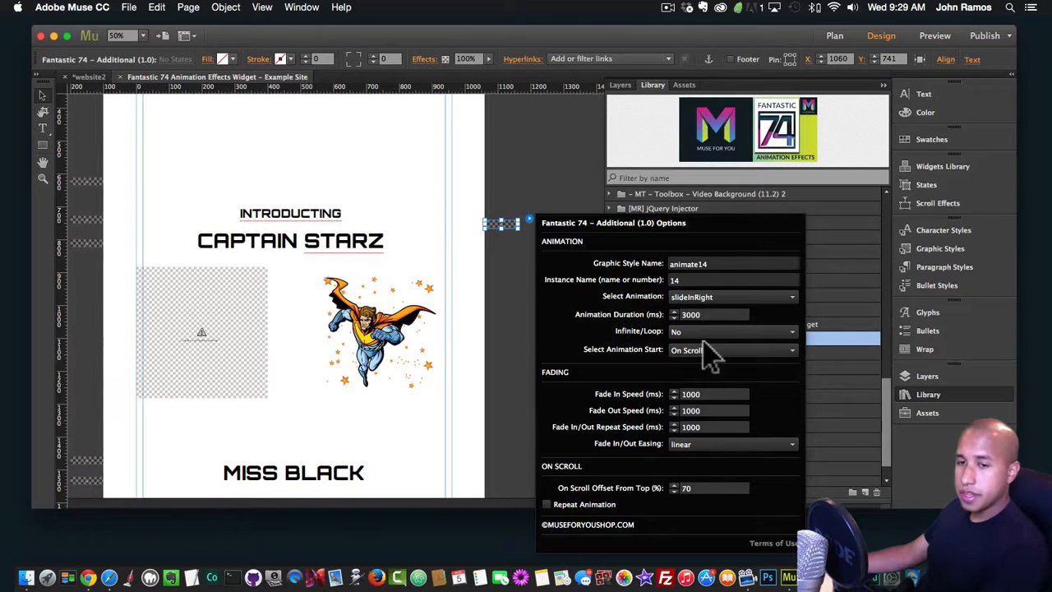
left_click(696, 349)
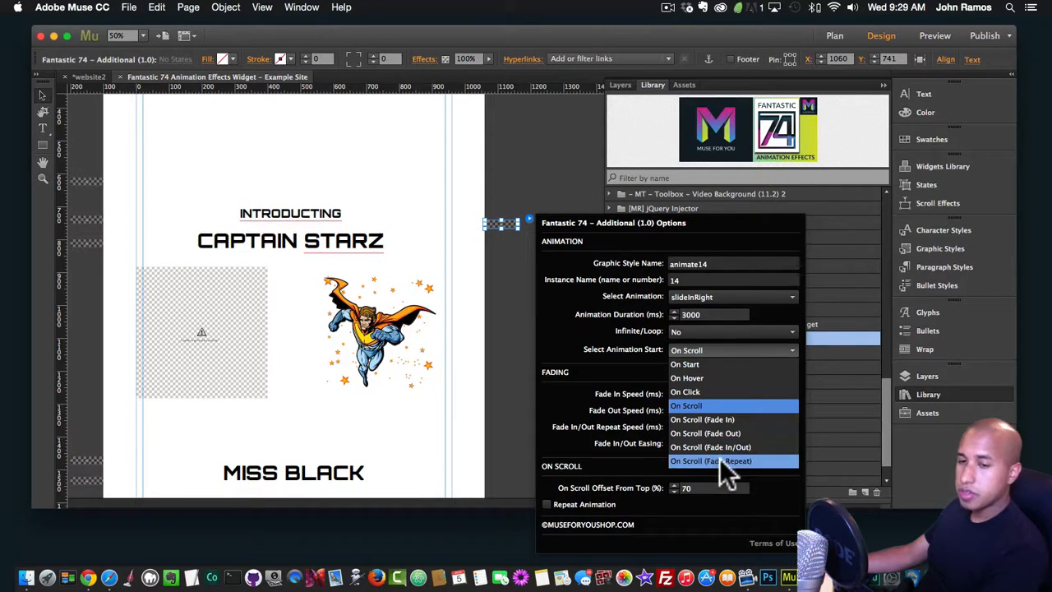
left_click(628, 385)
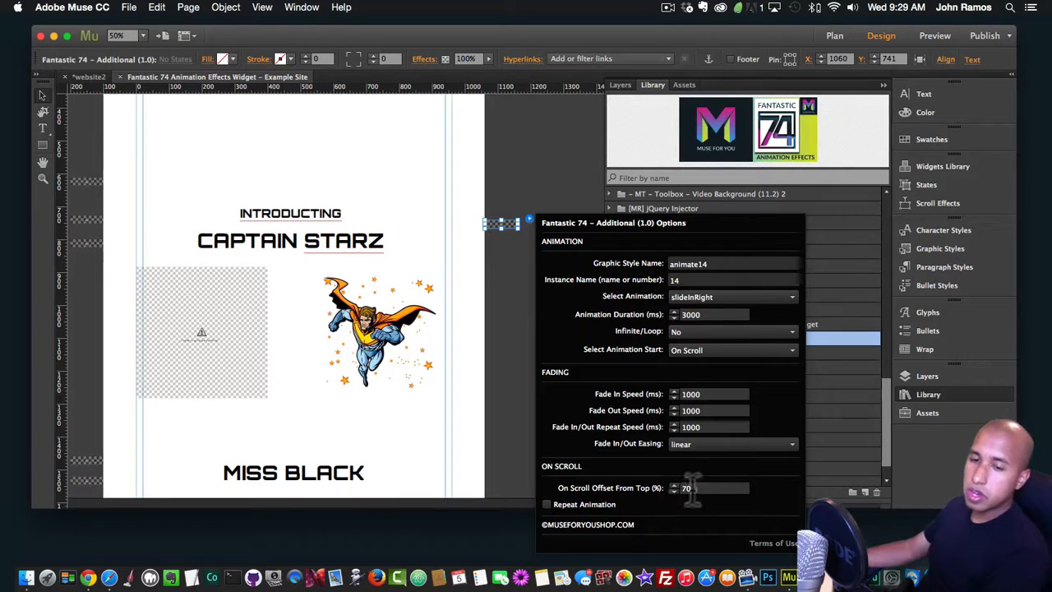
Set the widget's On Scroll Offset From Top to 100%.
left_click(657, 487)
key("super+a")
type("1")
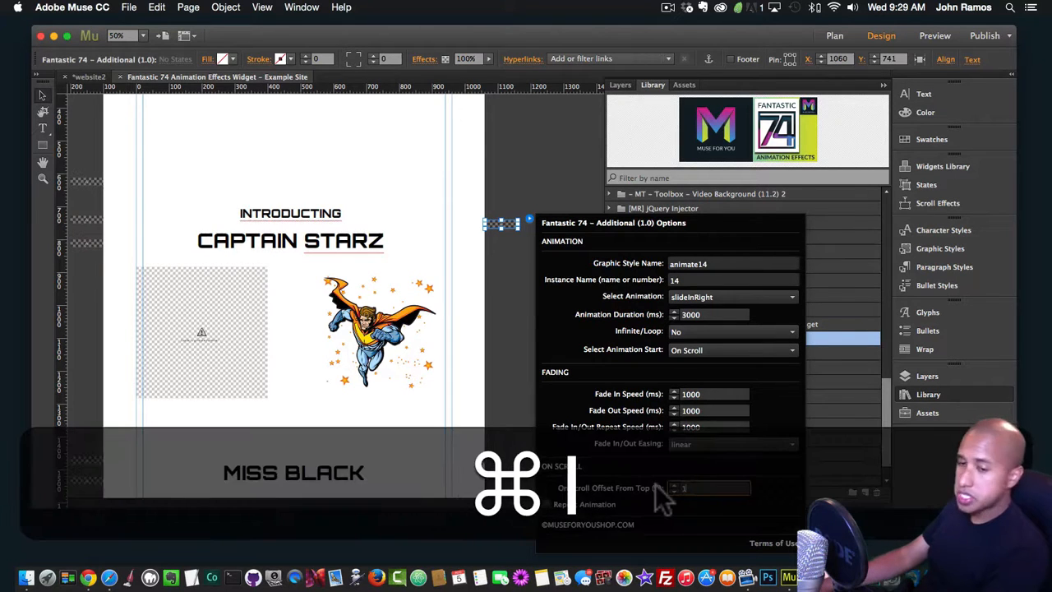
type("00")
key("Return")
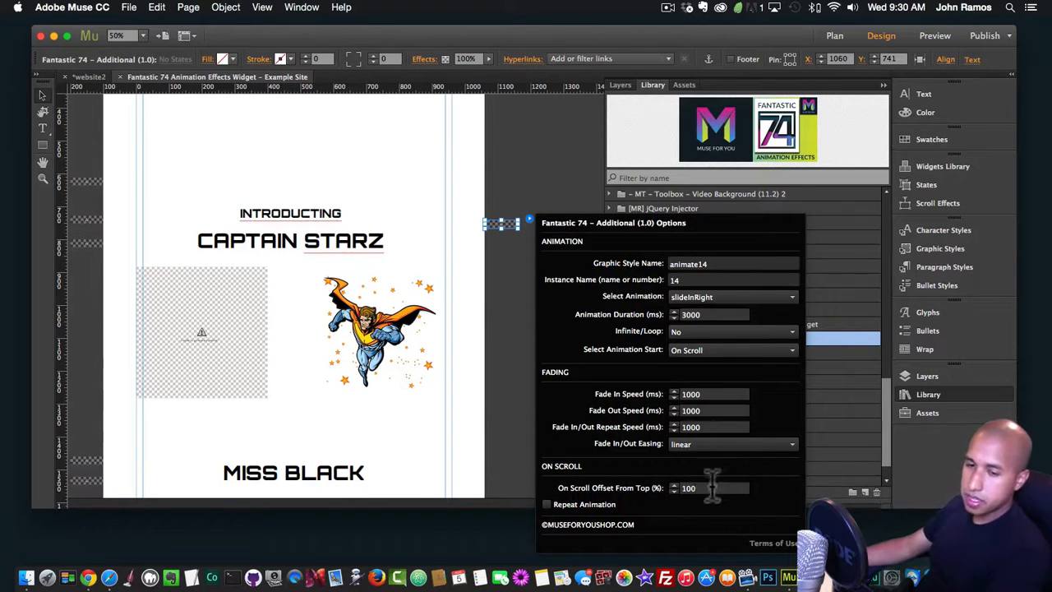
Set the On Scroll Offset From Top to 70% and enable Repeat Animation for the widget.
double_click(695, 488)
type("70")
key("Return")
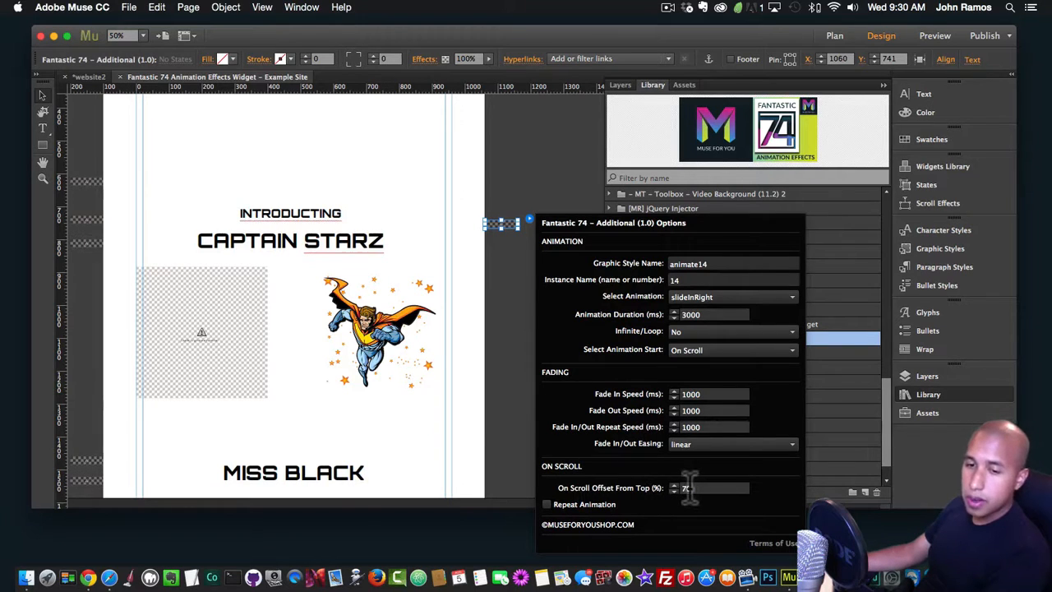
left_click(697, 489)
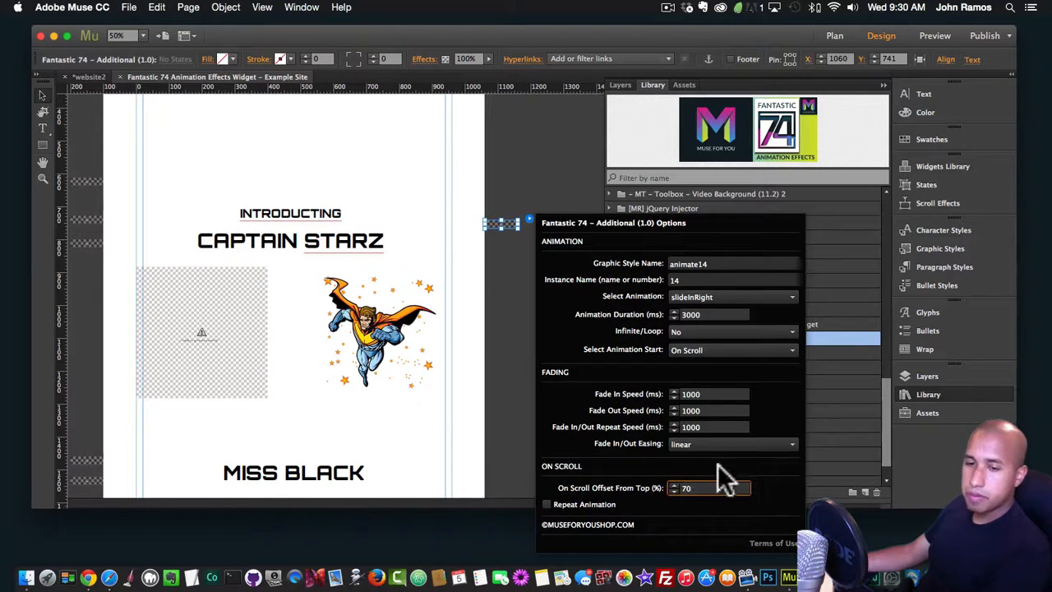
key("BackSpace")
key("BackSpace")
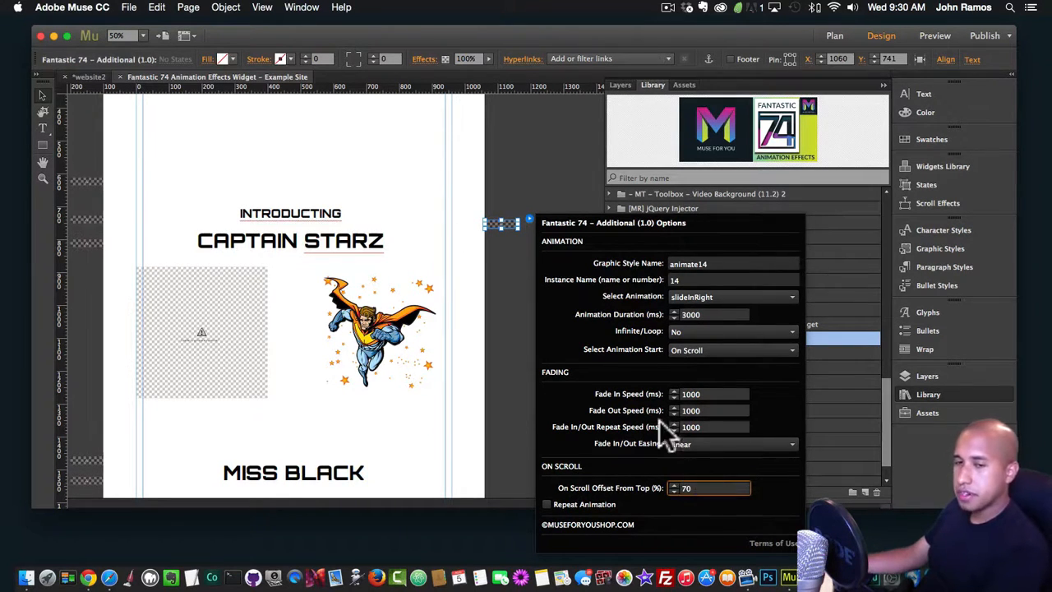
left_click(546, 503)
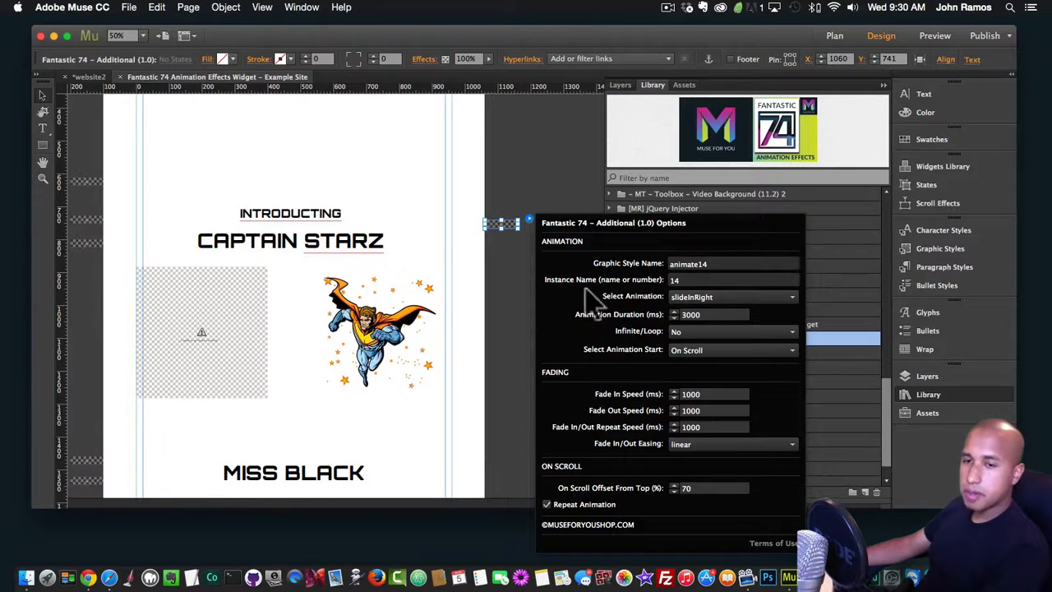
Preview the page in the browser and scroll repeatedly past Captain Starz to test the repeating slide-in animation.
left_click(507, 349)
key("shift+super+e")
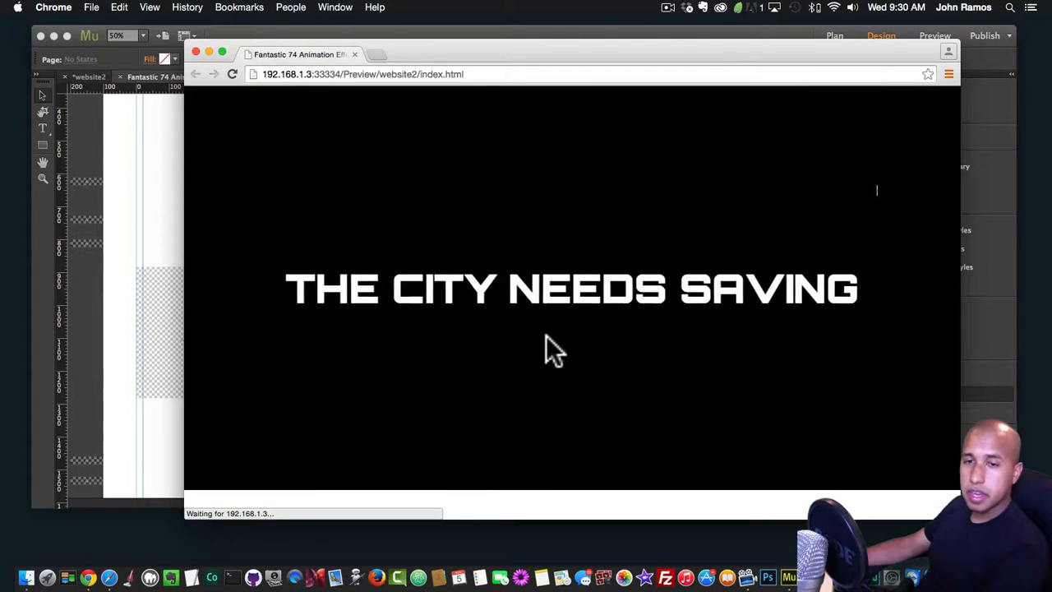
scroll(546, 336, "down", 5)
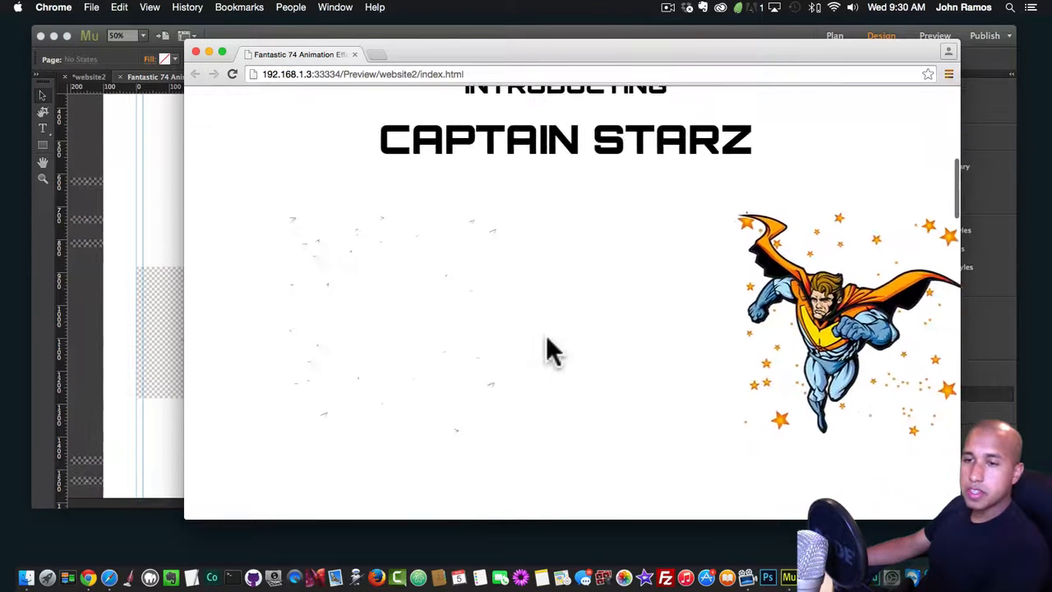
scroll(608, 334, "down", 2)
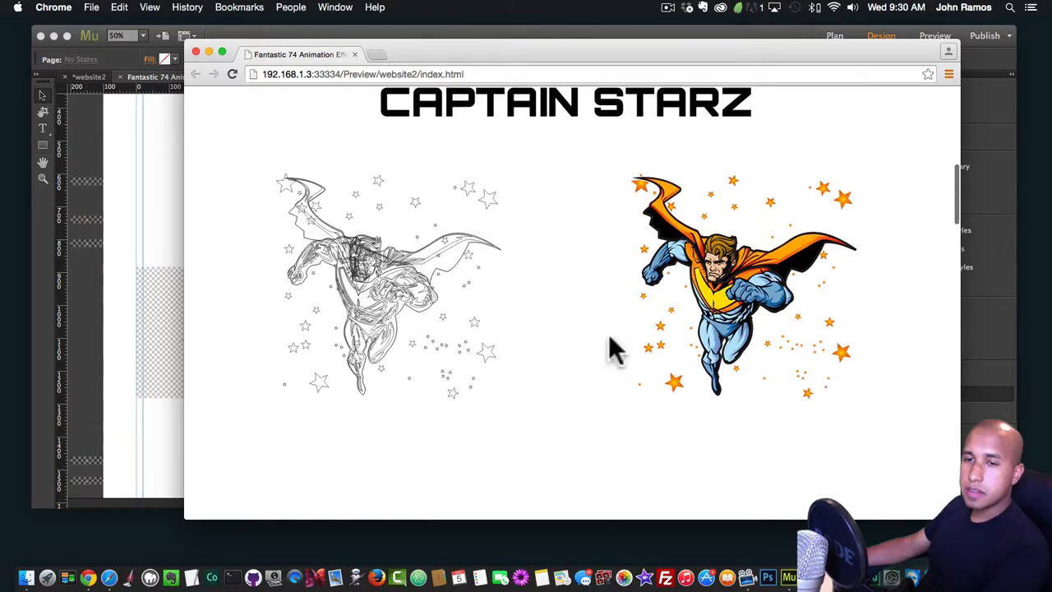
scroll(622, 301, "up", 4)
scroll(622, 300, "down", 4)
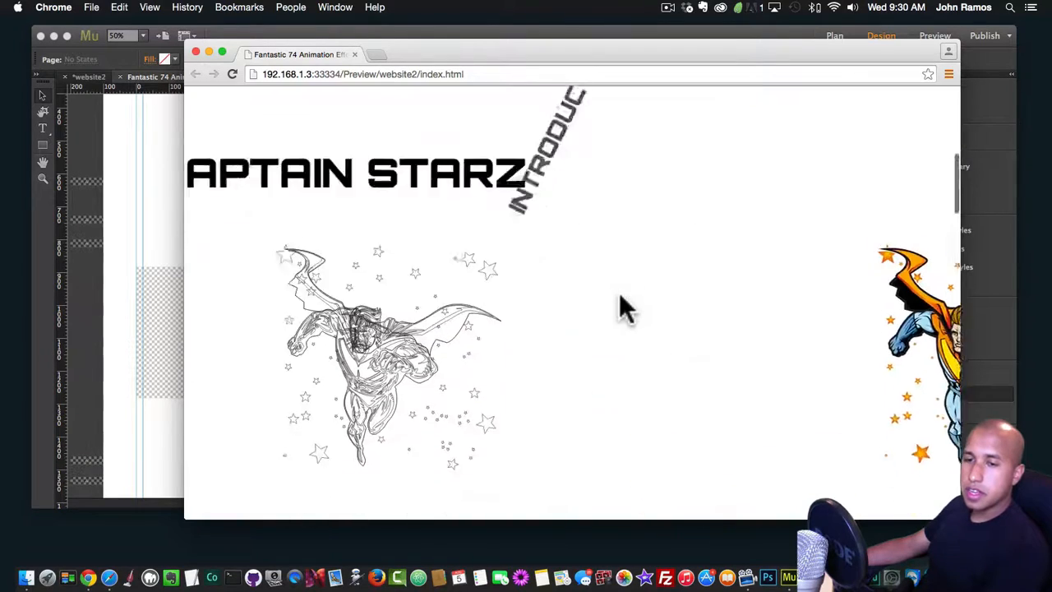
scroll(621, 300, "up", 4)
scroll(621, 300, "down", 4)
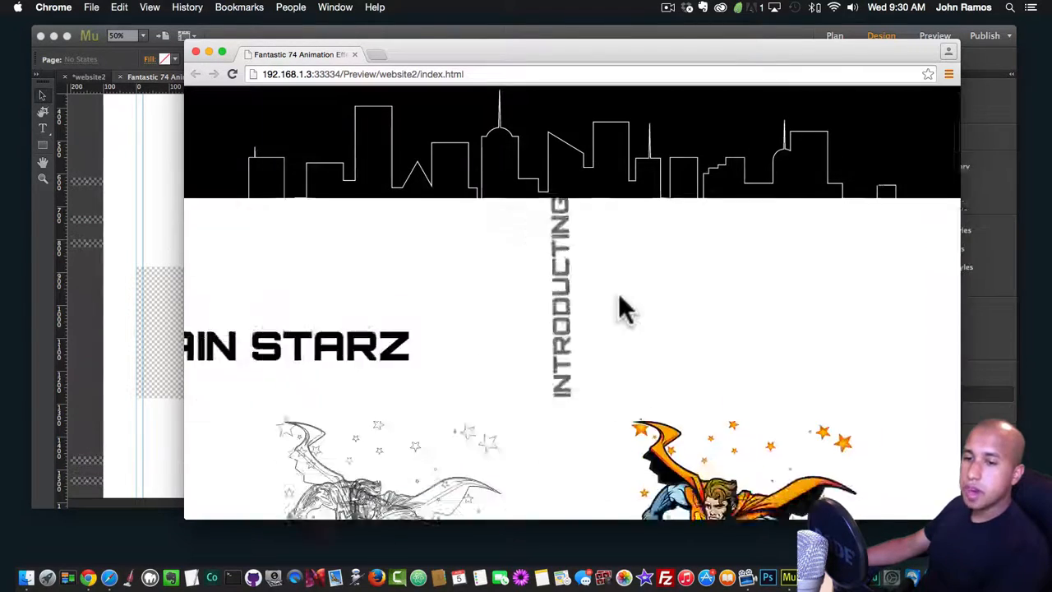
scroll(618, 305, "up", 4)
scroll(618, 305, "down", 4)
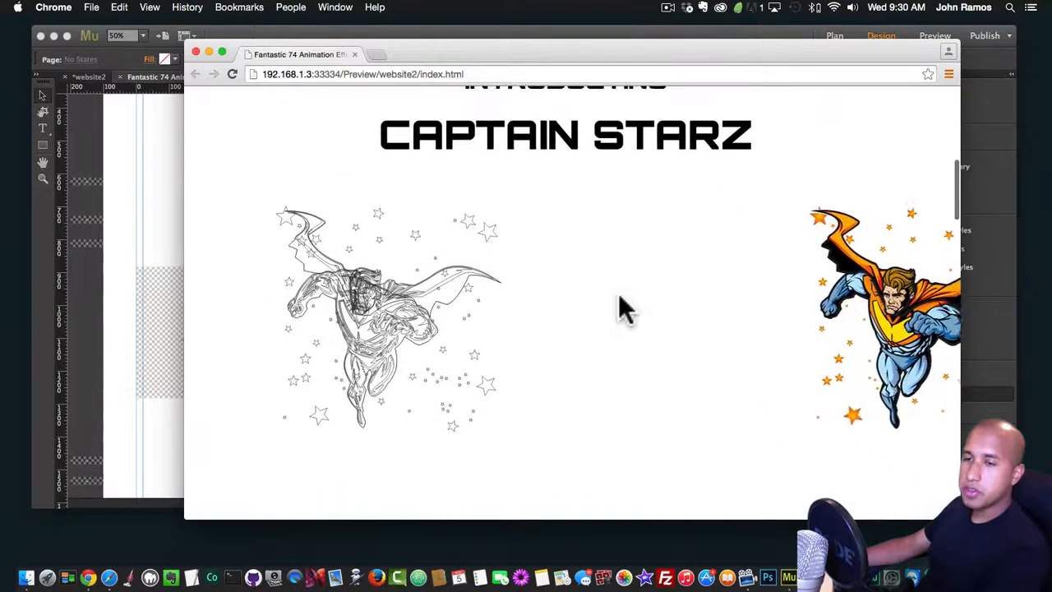
scroll(620, 306, "up", 1)
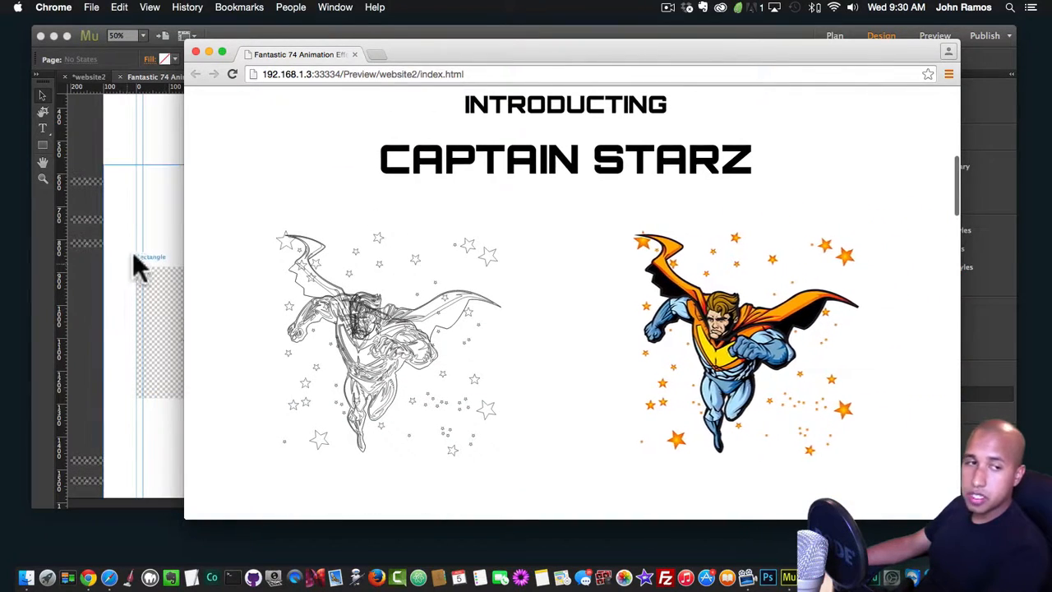
Return to Adobe Muse and set the Additional widget's On Scroll Offset From Top to 100%.
left_click(155, 164)
left_click_drag(503, 230, 505, 231)
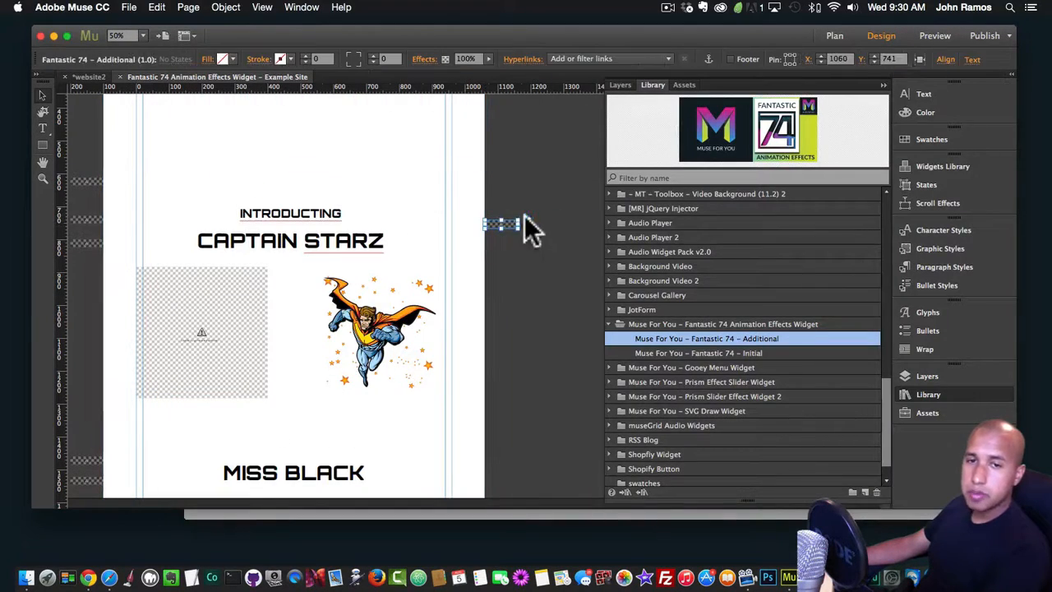
double_click(693, 489)
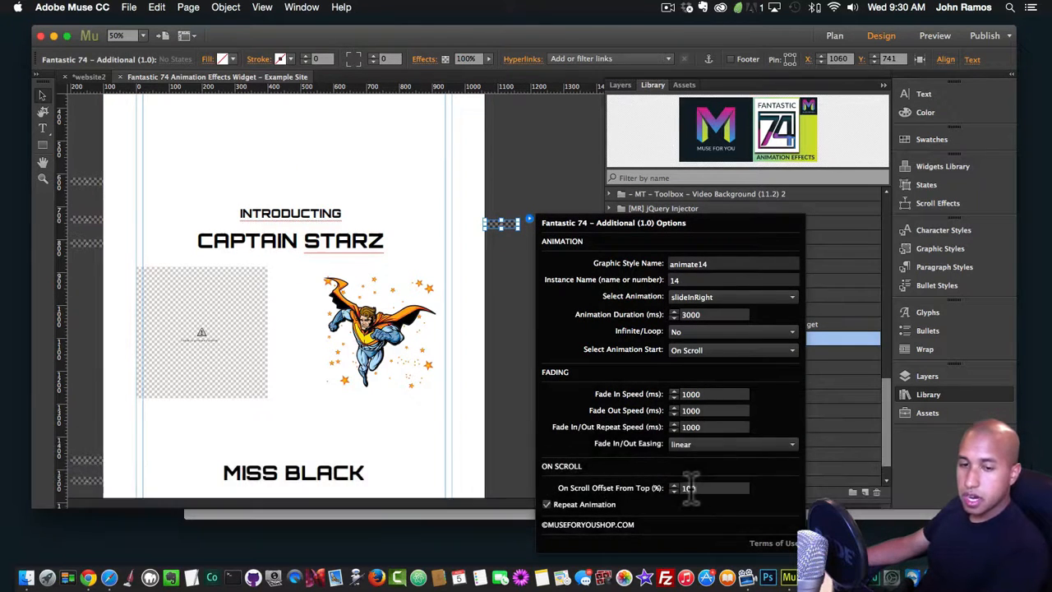
left_click(512, 341)
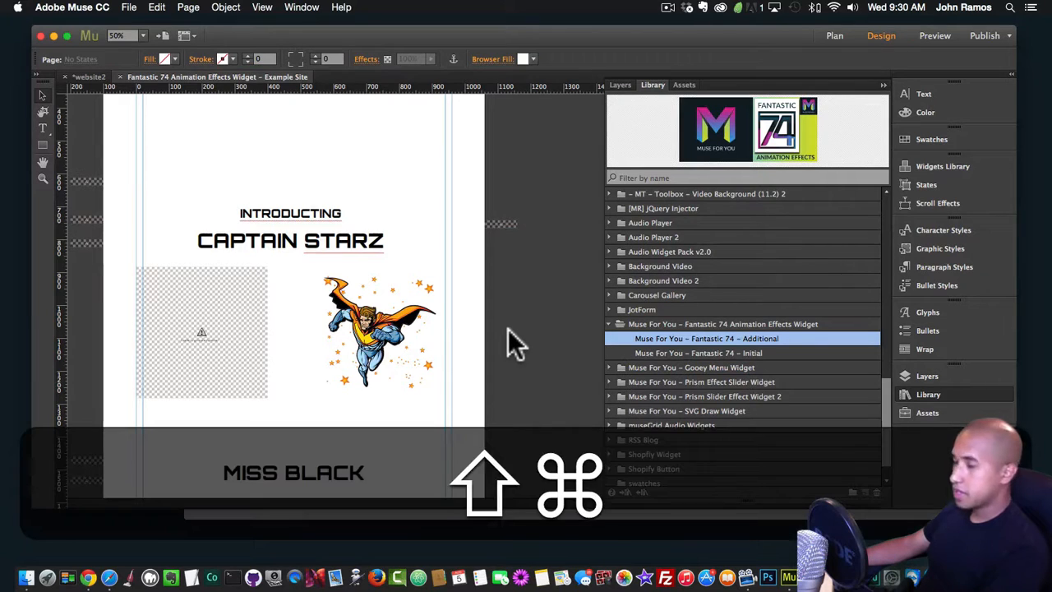
Preview the page in the browser again and scroll up and down to test when the Captain Starz animation triggers.
key("ctrl+shift+e")
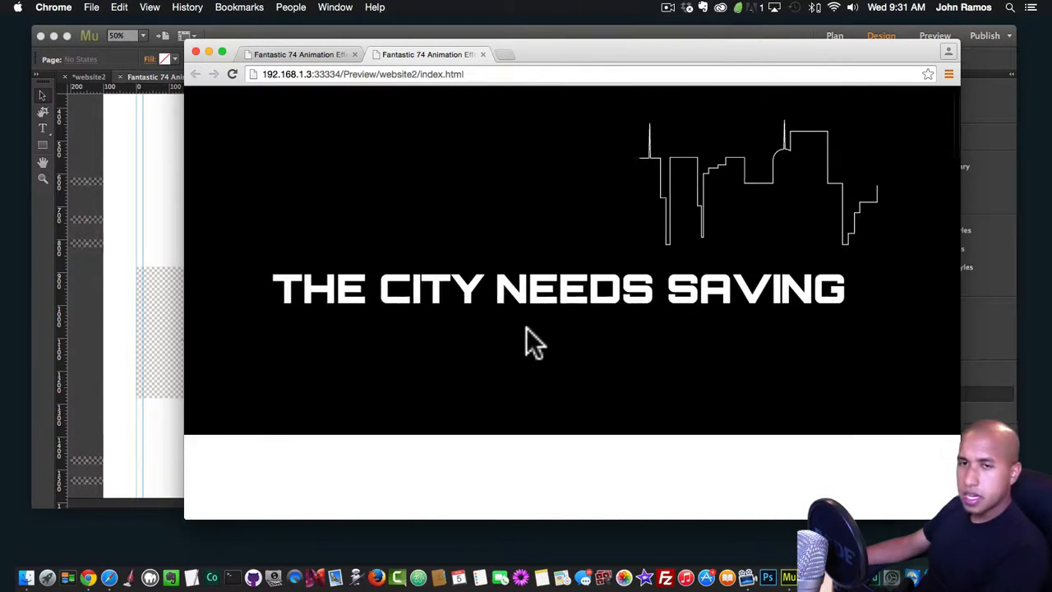
scroll(526, 327, "down", 5)
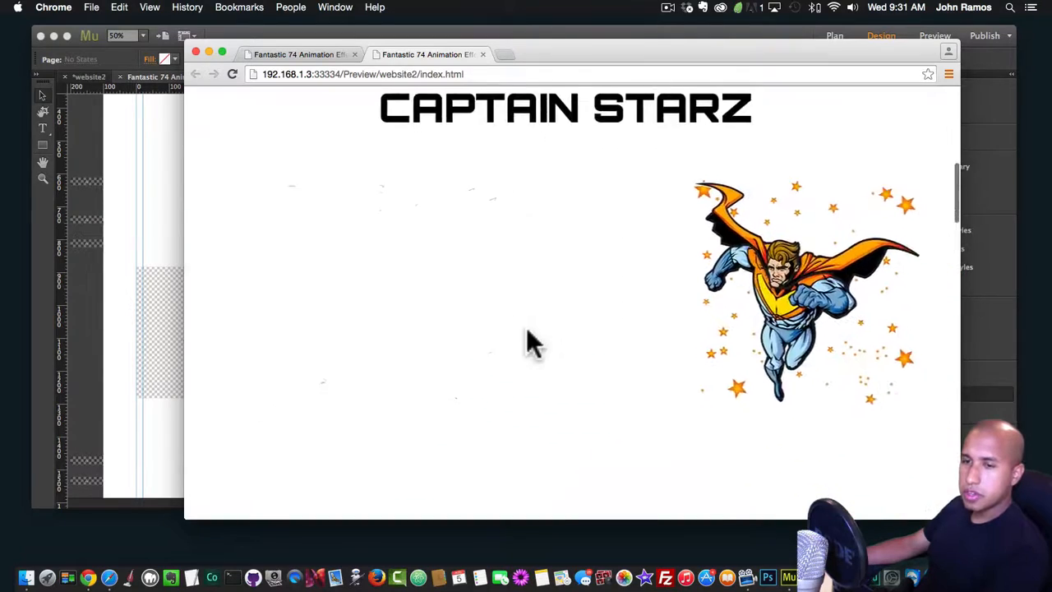
scroll(526, 327, "up", 5)
scroll(527, 333, "down", 5)
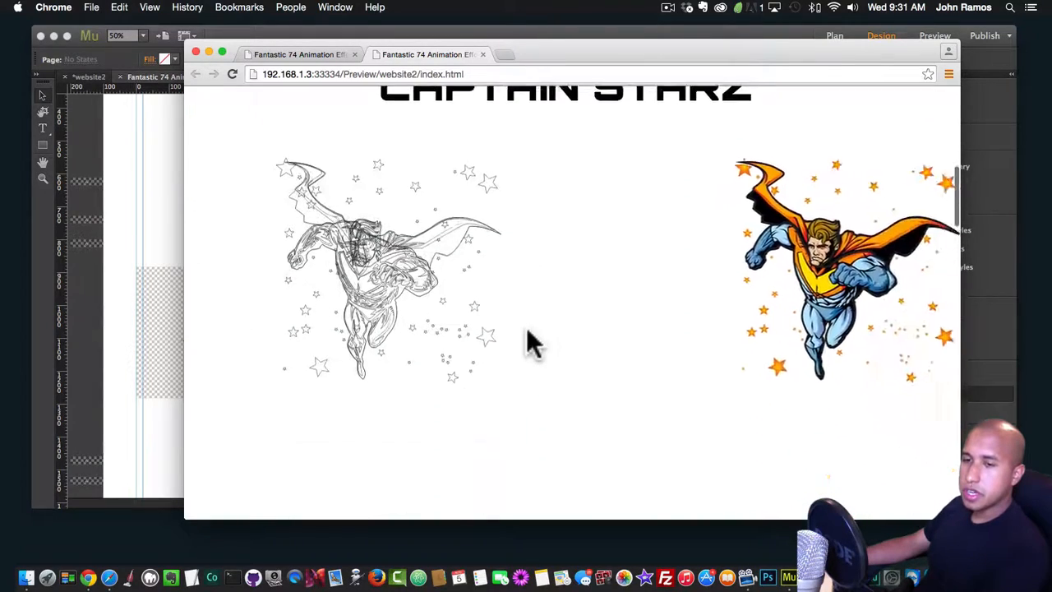
scroll(527, 337, "up", 3)
scroll(527, 333, "up", 3)
scroll(527, 333, "down", 5)
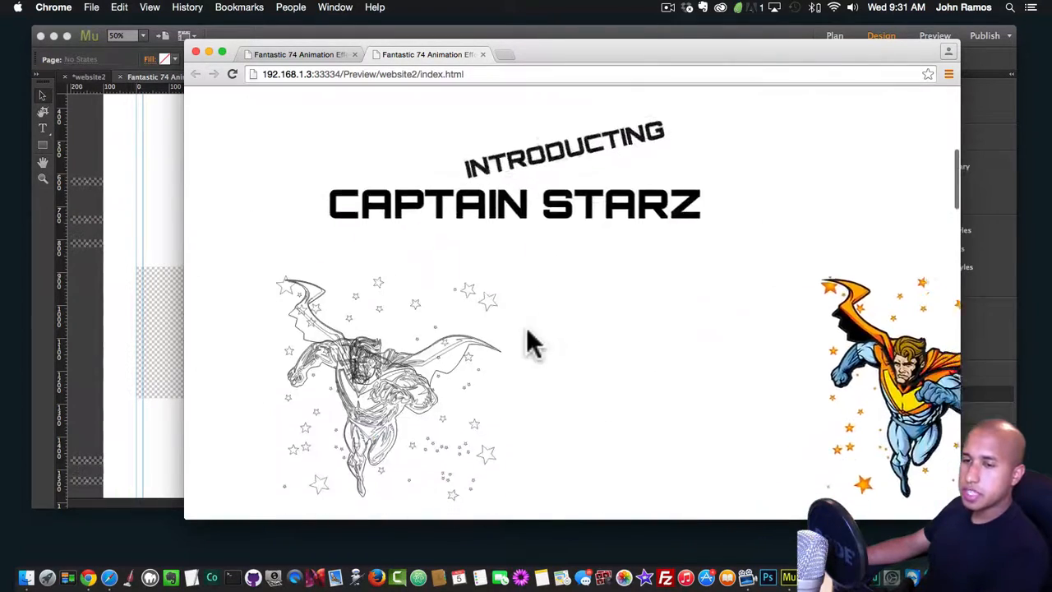
scroll(527, 333, "up", 3)
scroll(527, 333, "down", 3)
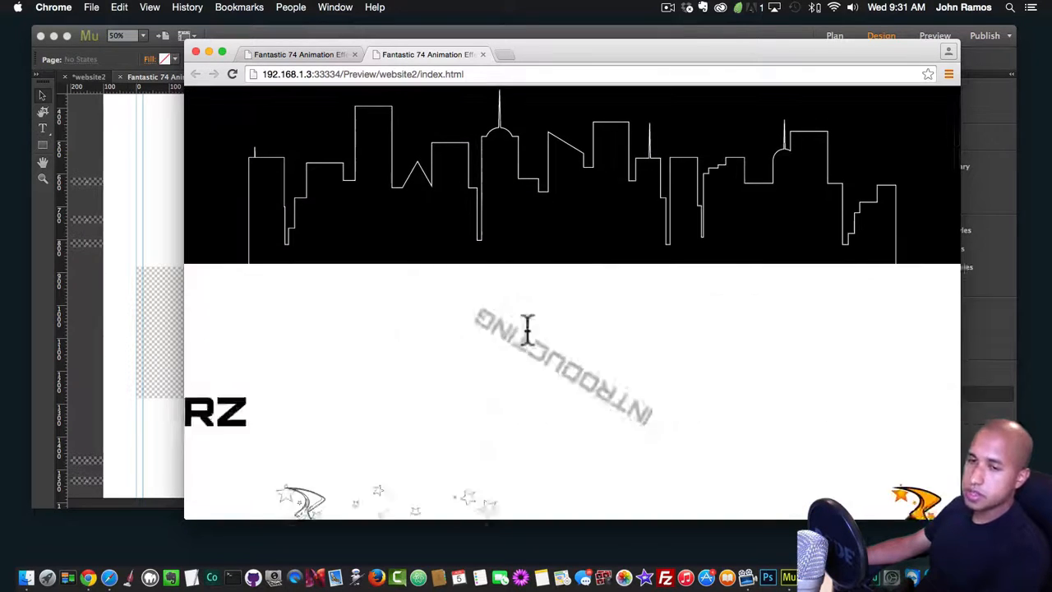
scroll(527, 333, "down", 2)
scroll(527, 333, "up", 5)
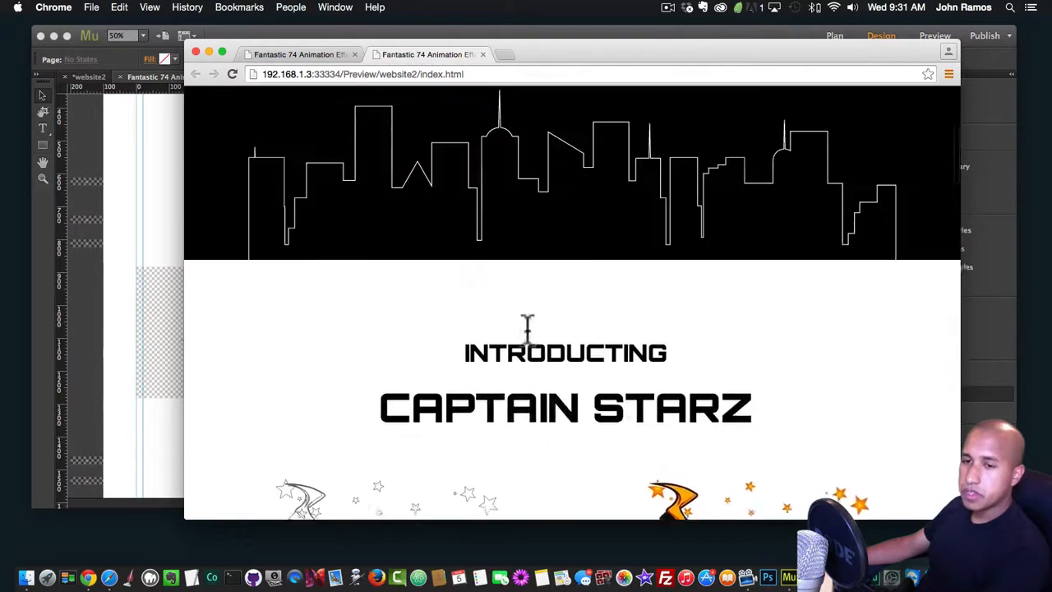
scroll(526, 329, "down", 5)
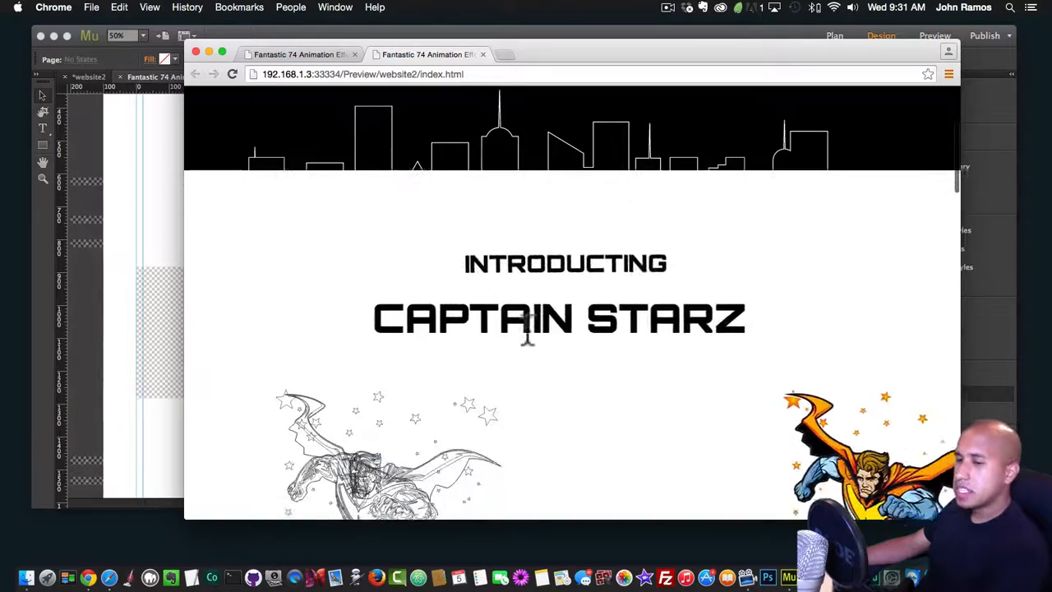
scroll(527, 333, "down", 2)
scroll(527, 333, "up", 5)
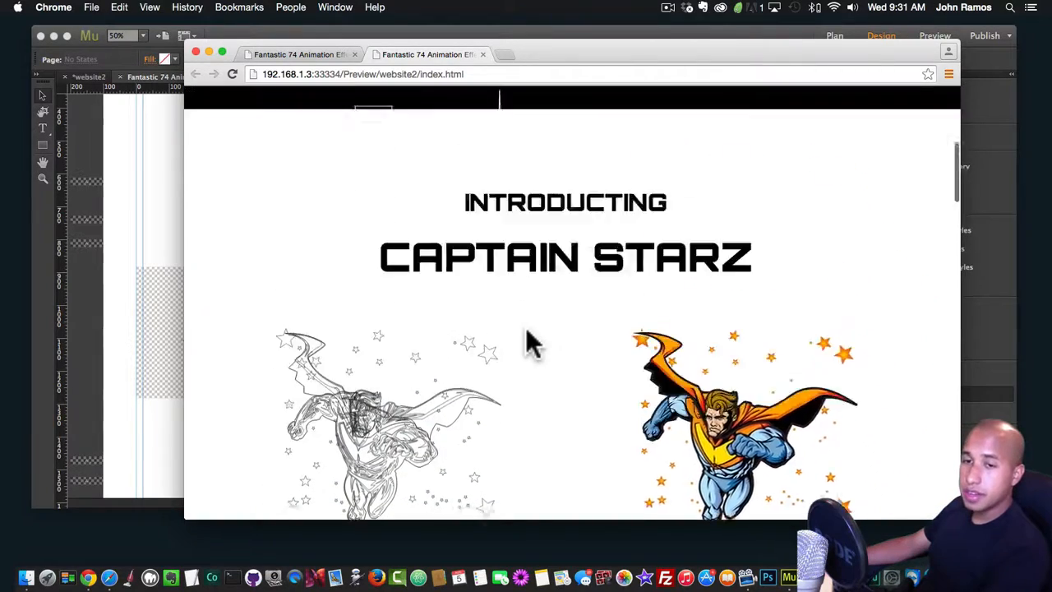
Scroll through the whole preview page to review the on-scroll animations of all the superheroes, ending back at Captain Starz.
scroll(526, 329, "down", 5)
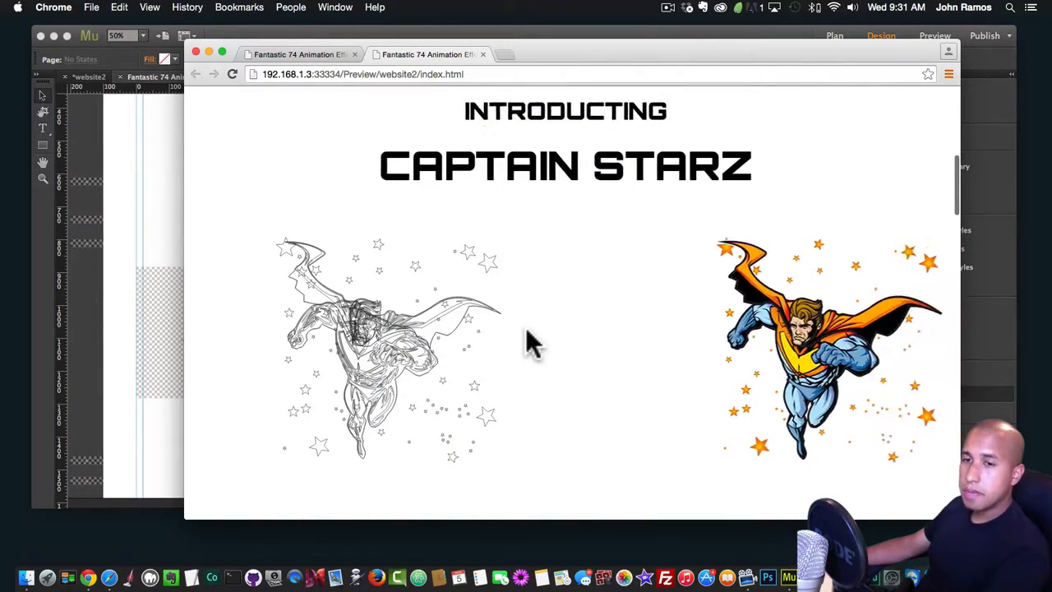
scroll(528, 344, "down", 8)
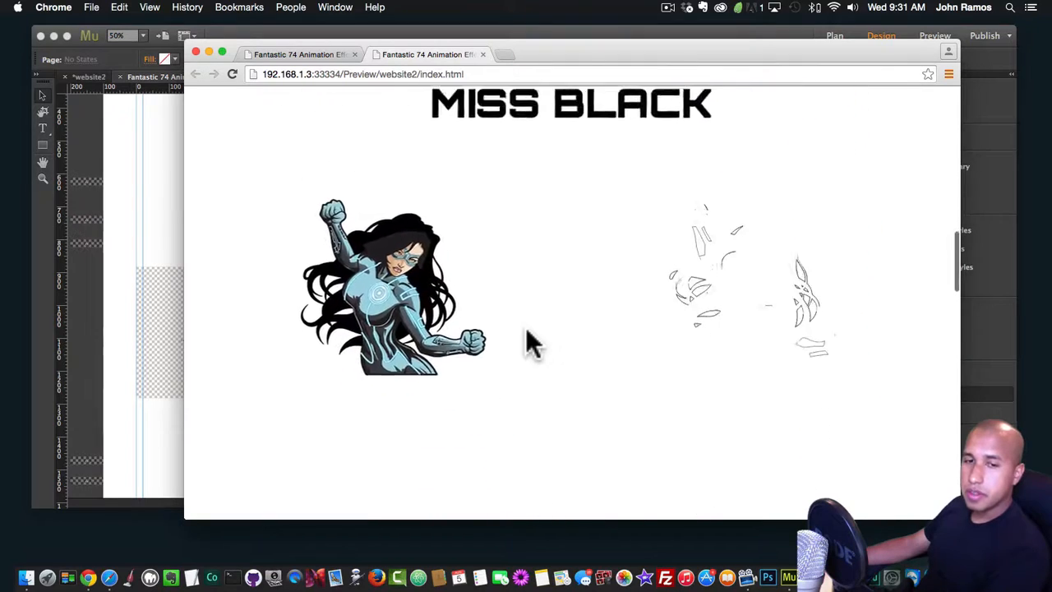
scroll(411, 271, "down", 10)
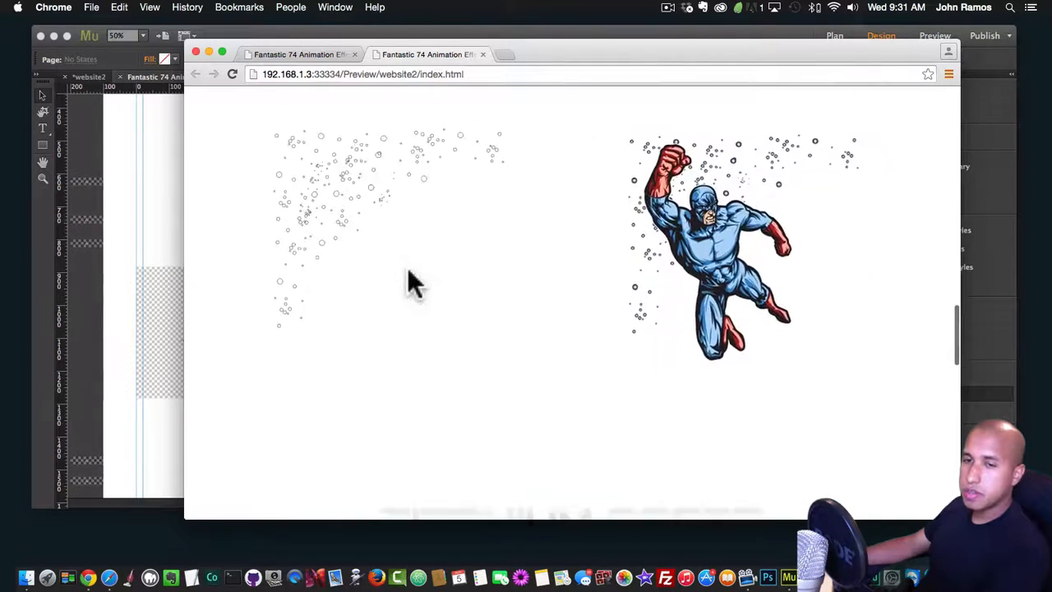
scroll(412, 273, "down", 10)
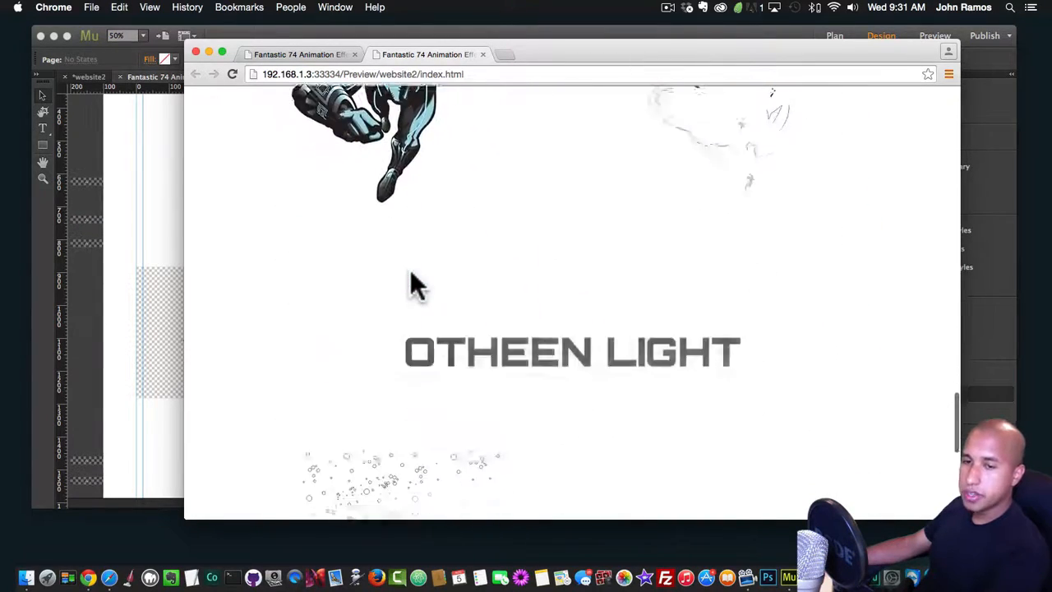
scroll(411, 275, "down", 3)
scroll(411, 275, "up", 10)
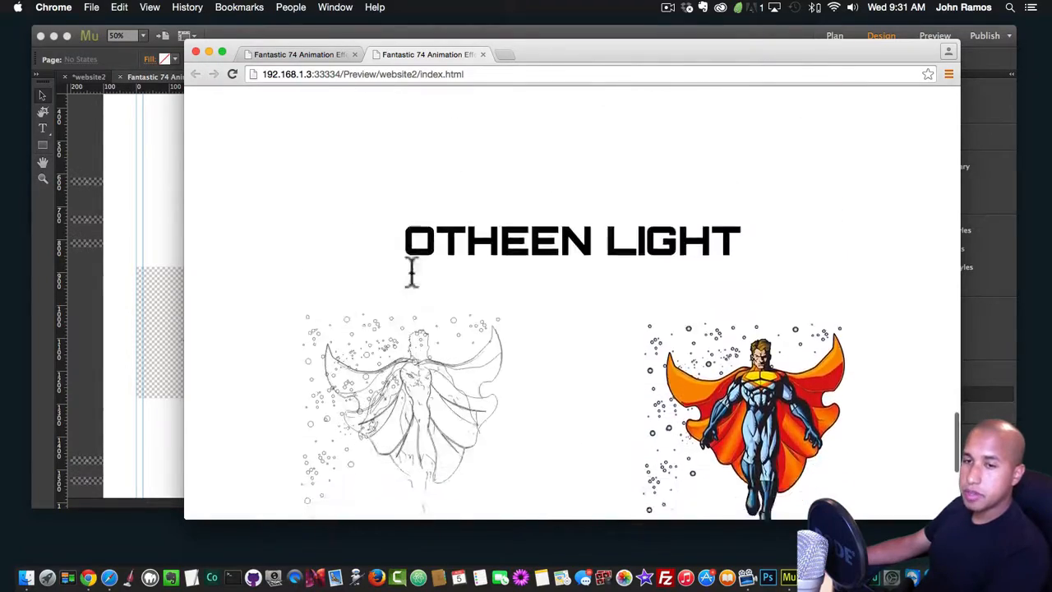
scroll(415, 288, "up", 15)
scroll(415, 288, "down", 3)
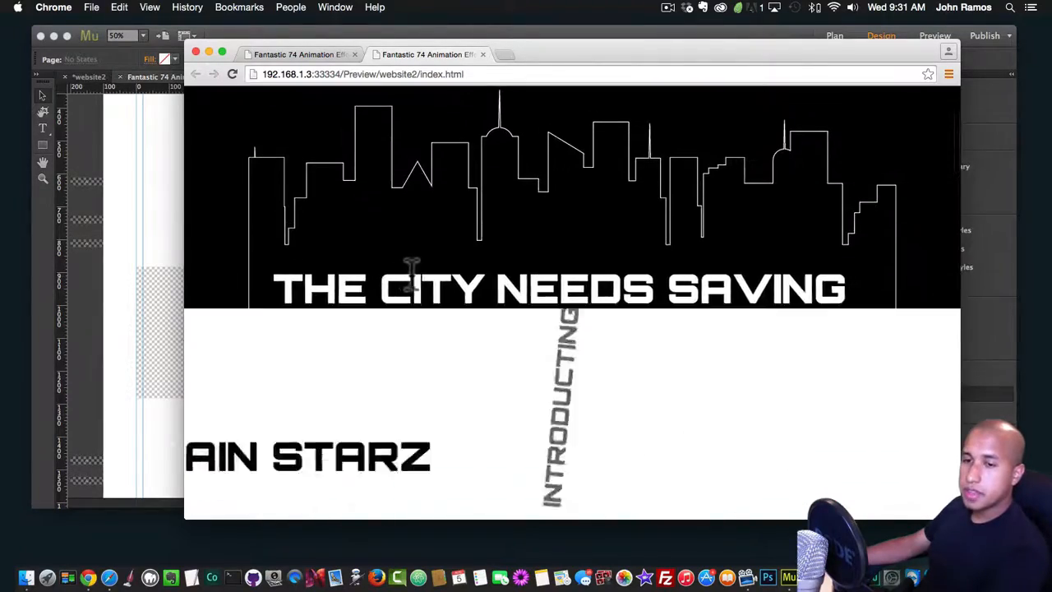
scroll(411, 288, "down", 1)
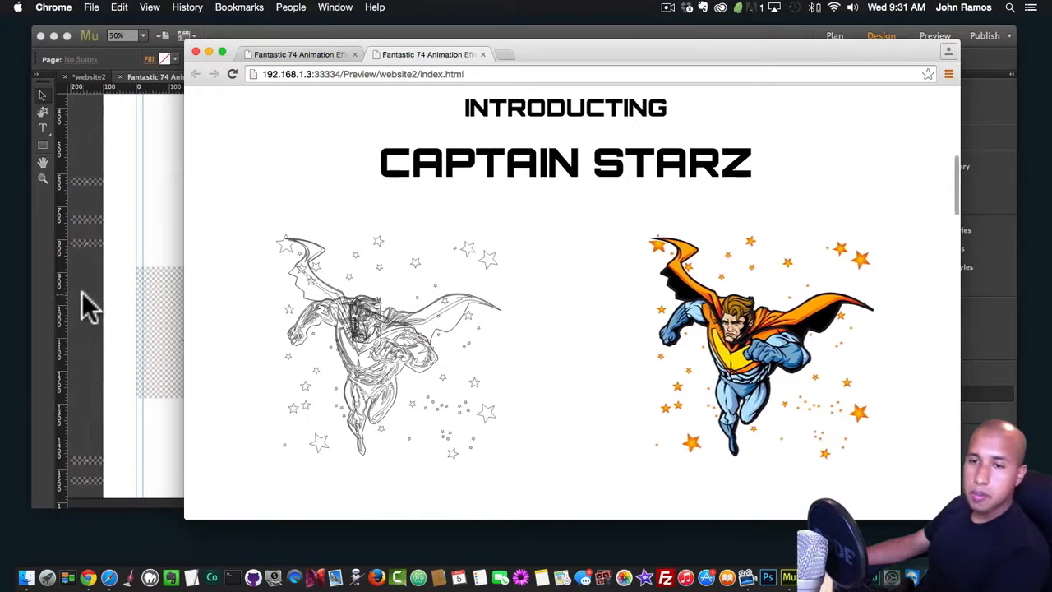
Return to Adobe Muse and set the Additional widget beside Captain Starz to start On Scroll (Fade In) with a 3000 ms Fade In Speed.
left_click(181, 310)
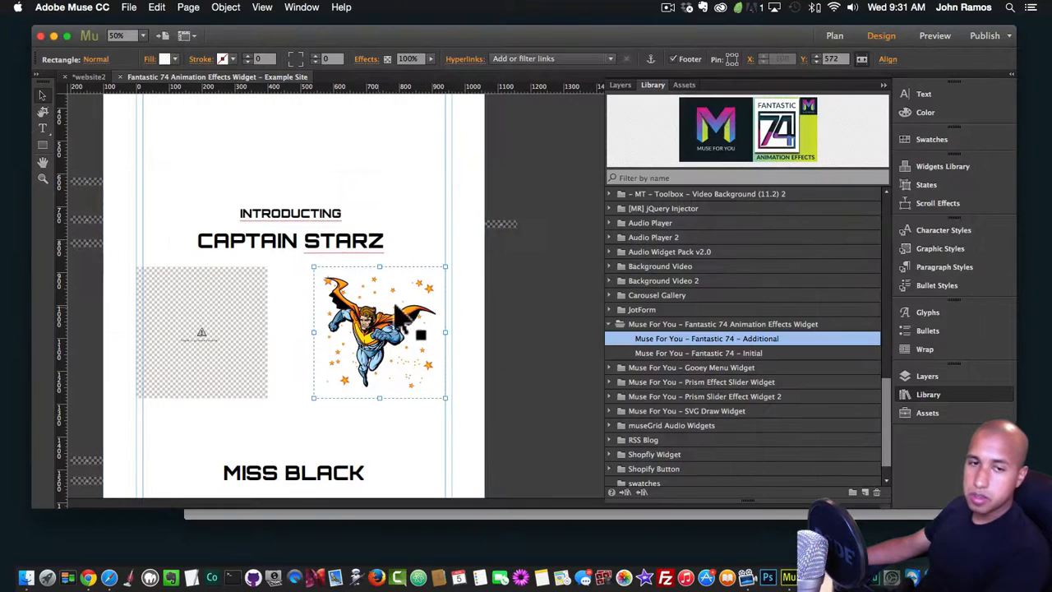
left_click_drag(511, 240, 513, 239)
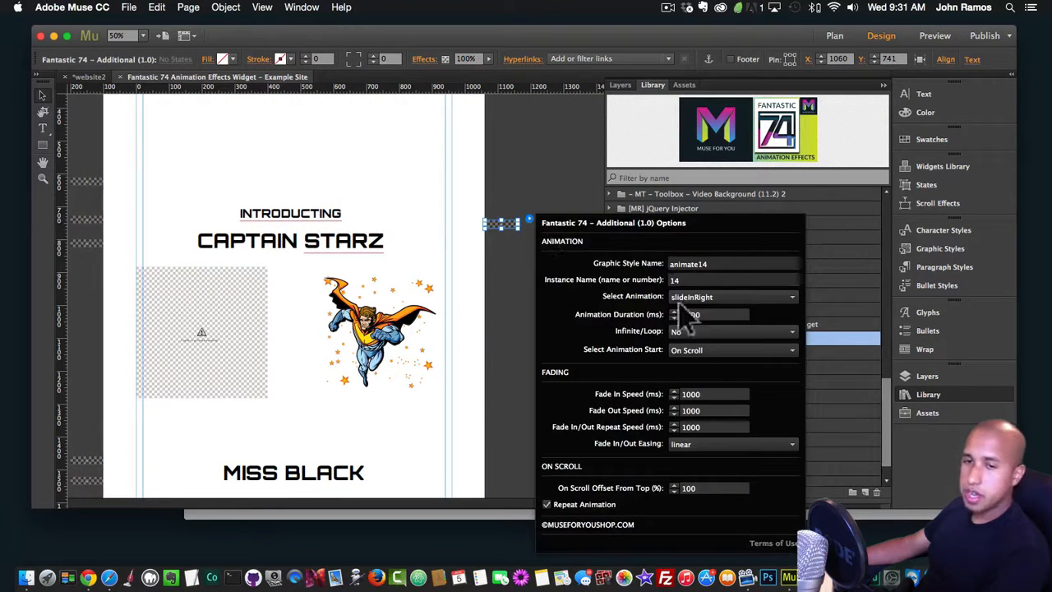
left_click(704, 354)
left_click(693, 420)
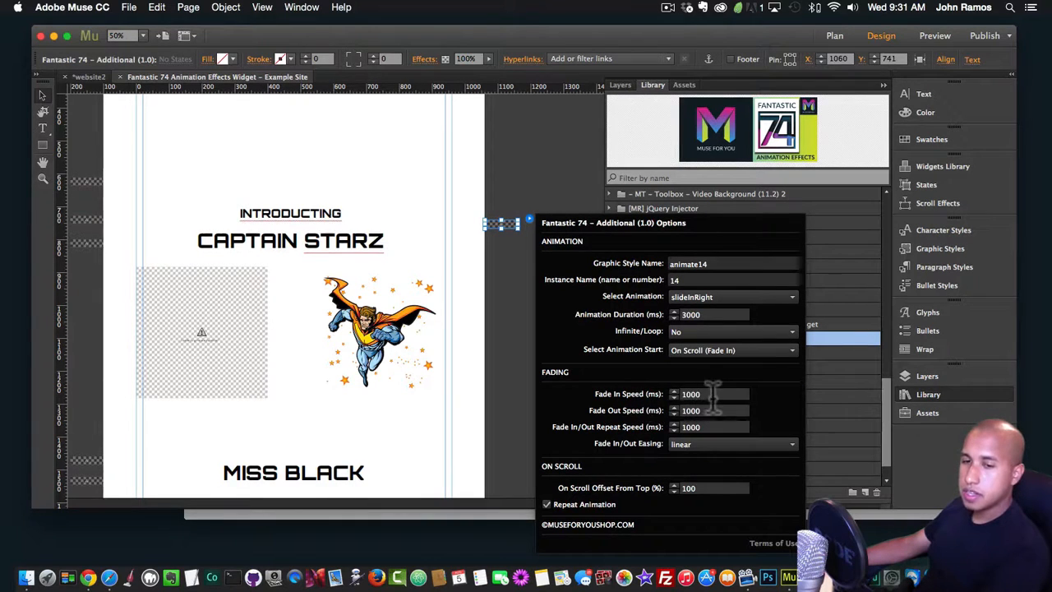
type("3000")
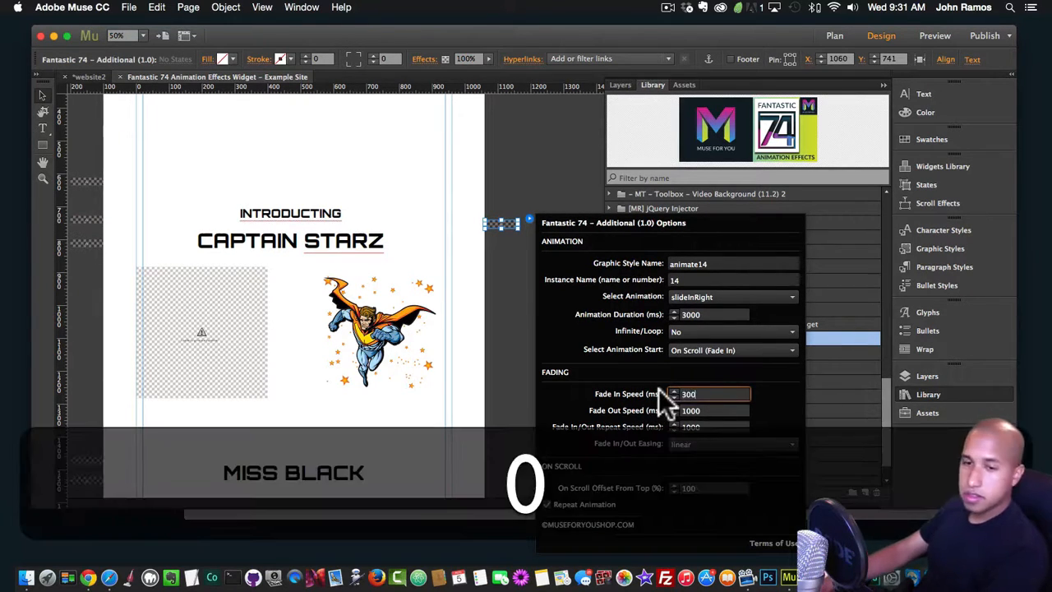
key("Return")
Review the Fade In/Out Easing choices, set the easing to easeInQuad, and close the widget options.
left_click(723, 444)
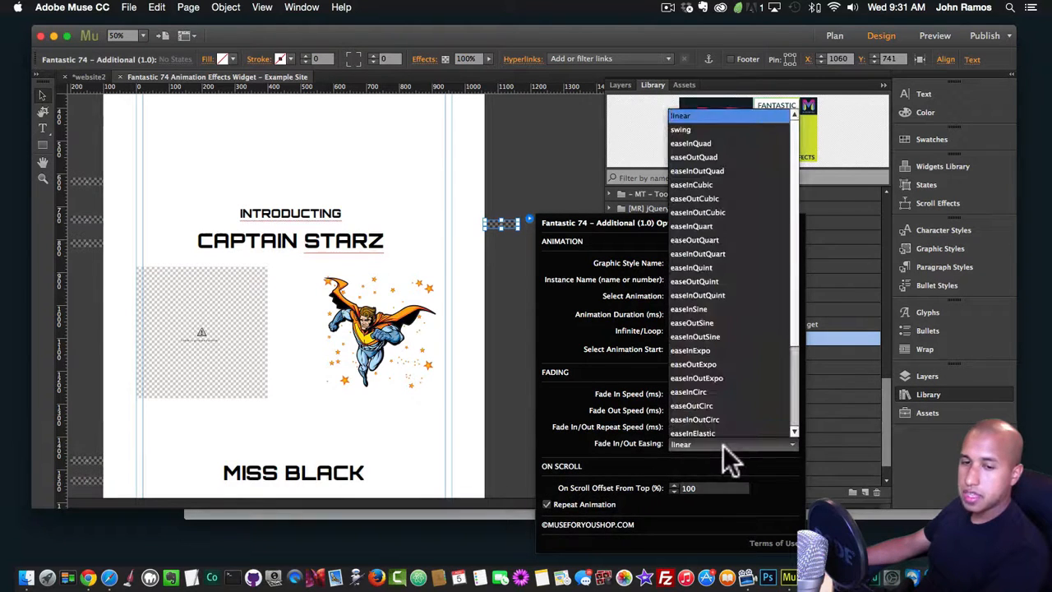
scroll(720, 419, "down", 3)
scroll(719, 411, "up", 3)
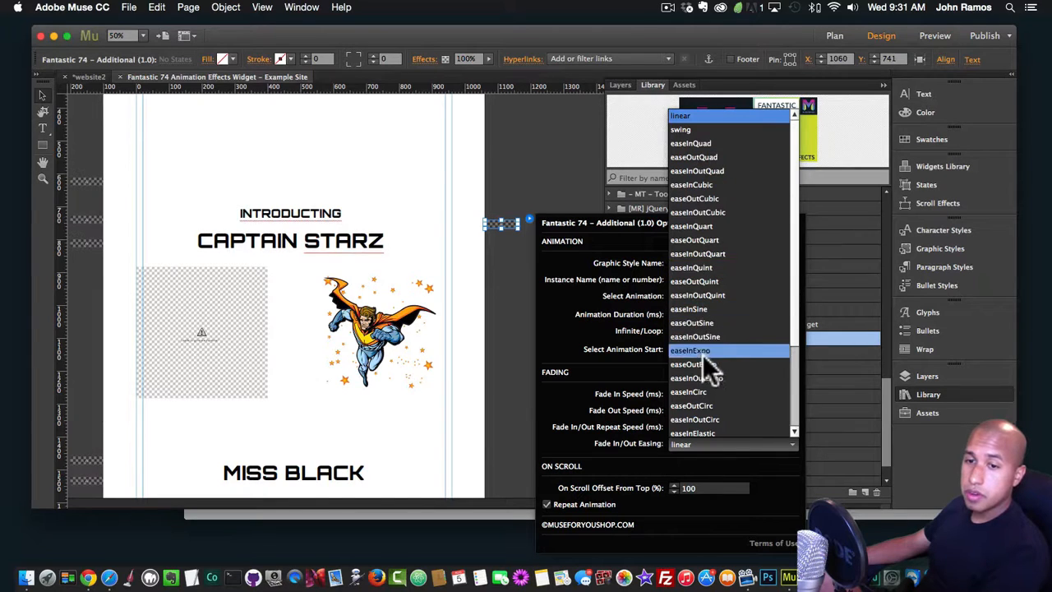
left_click(693, 141)
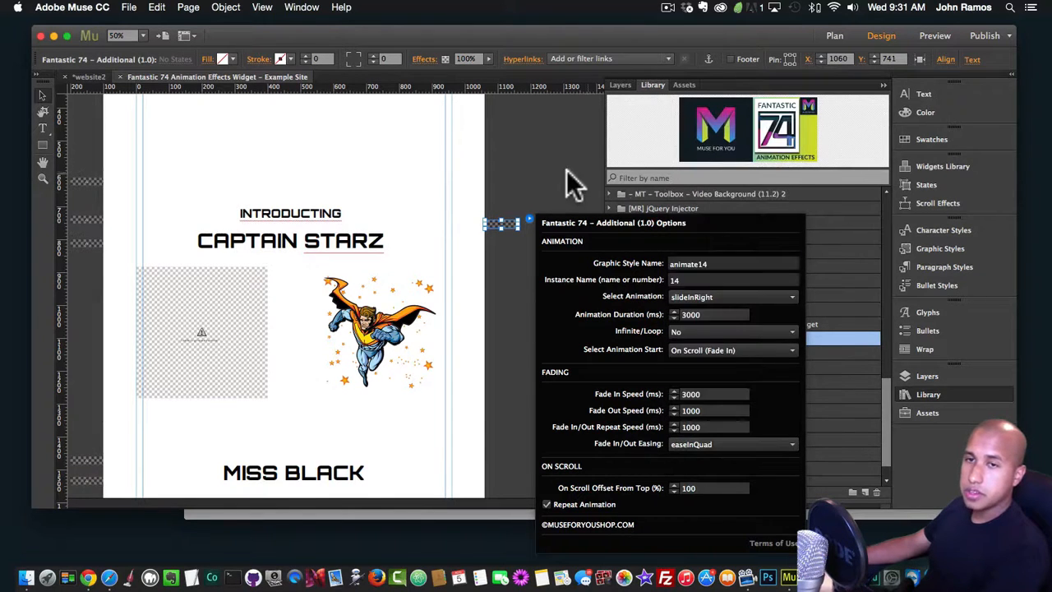
left_click(538, 169)
Preview the page in the browser and scroll past Captain Starz and back to test the fade-in slide animation.
key("super+shift+e")
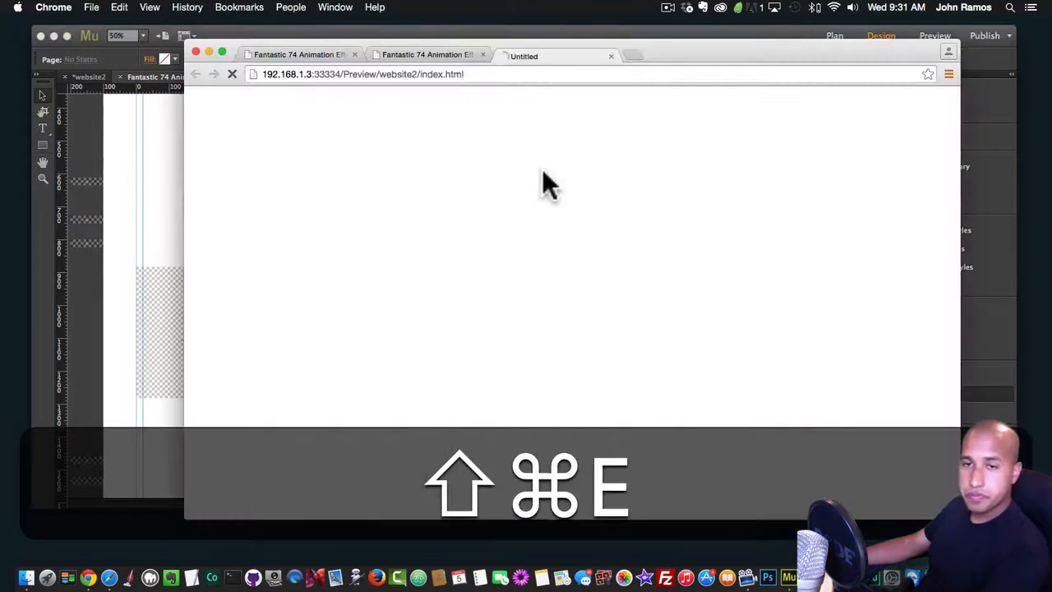
scroll(627, 263, "down", 5)
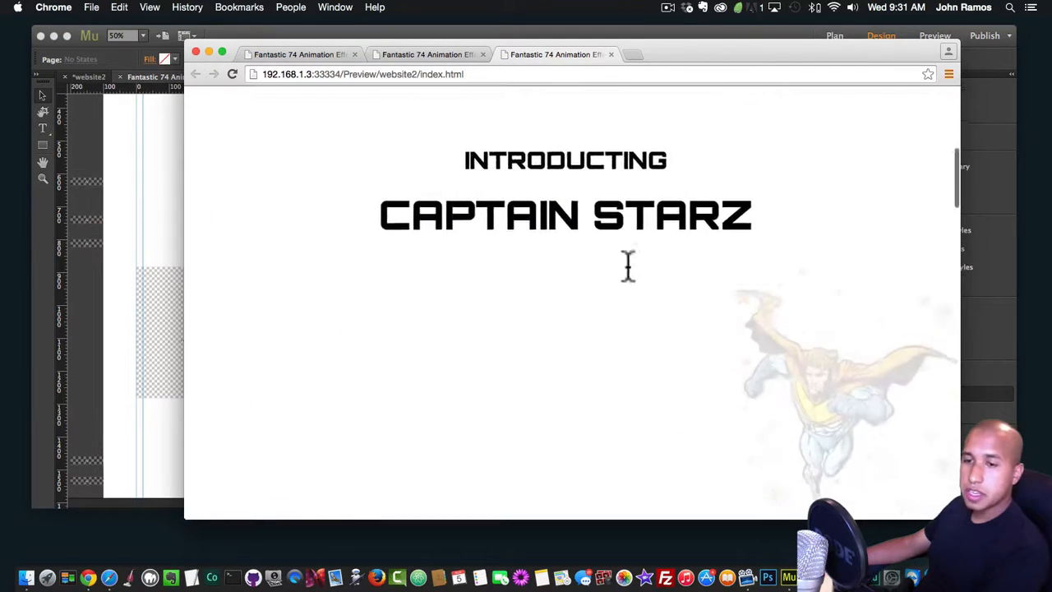
scroll(627, 264, "down", 7)
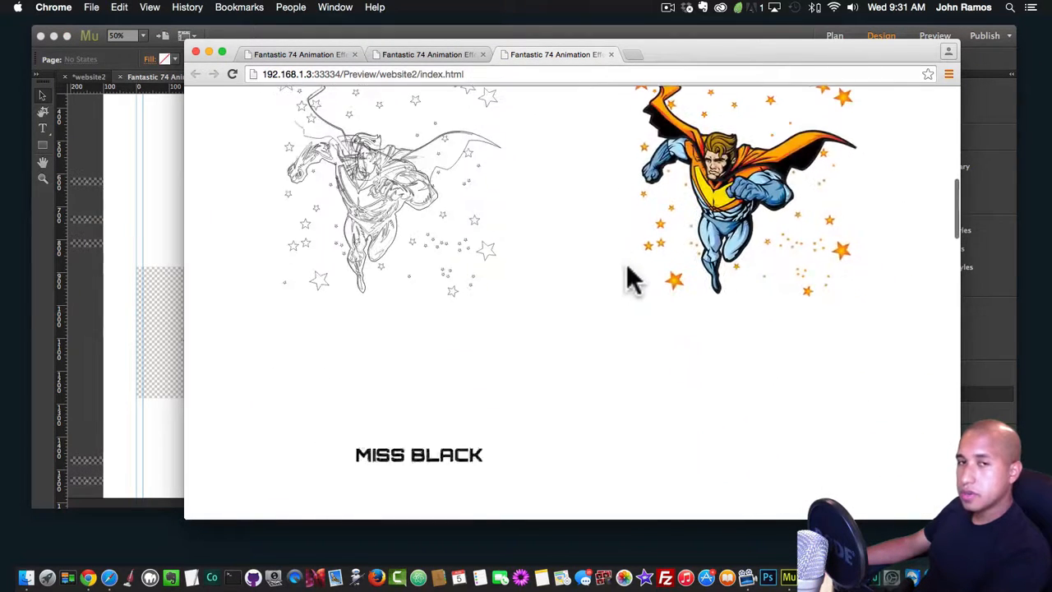
scroll(627, 264, "up", 12)
scroll(627, 264, "down", 8)
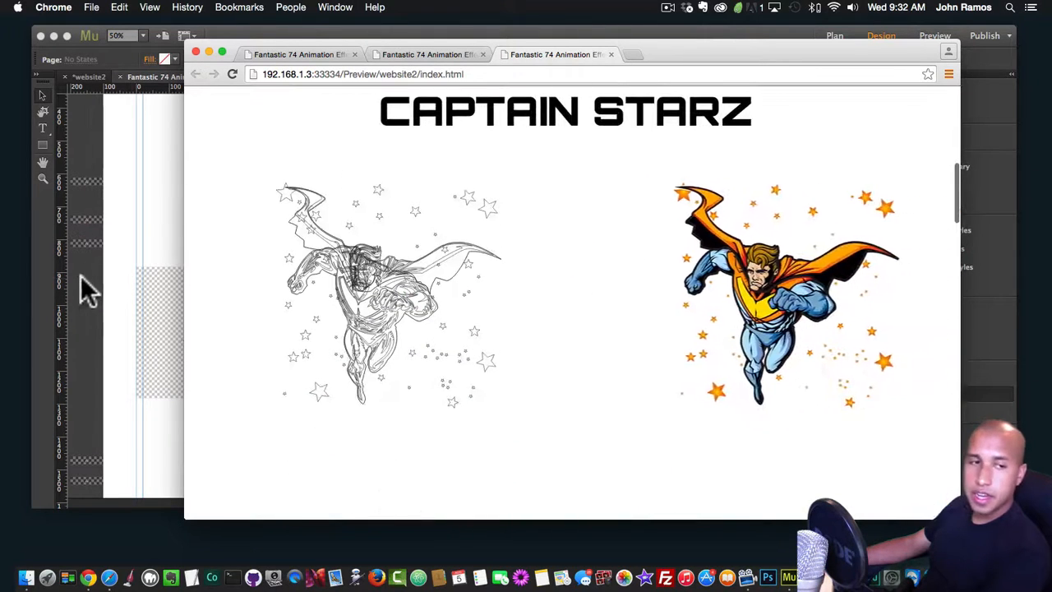
Return to Adobe Muse and change the Additional widget's animation start to On Scroll (Fade Repeat).
left_click(82, 281)
left_click(520, 224)
left_click(529, 219)
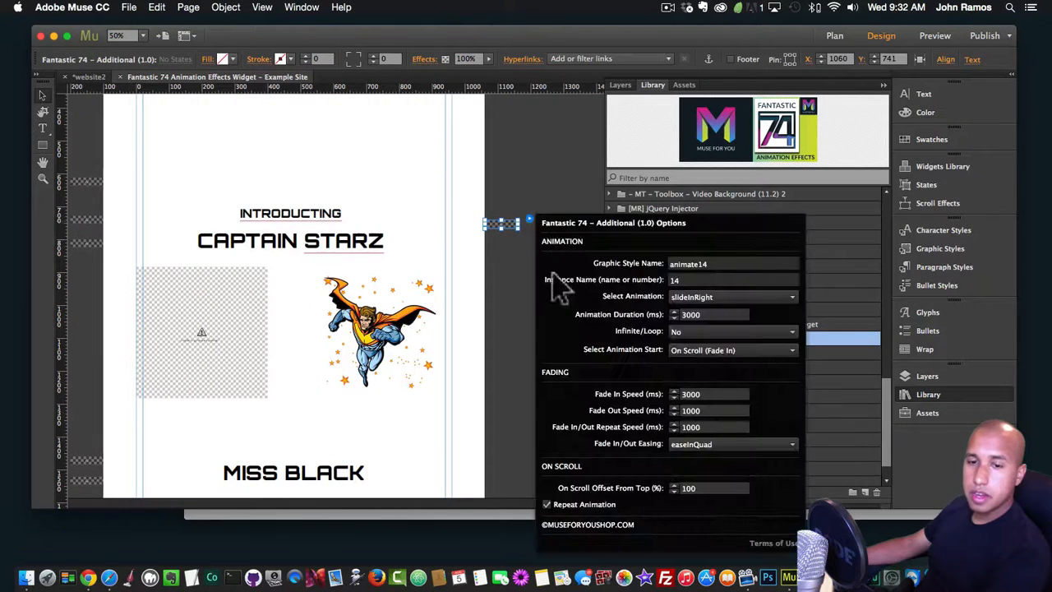
left_click(719, 349)
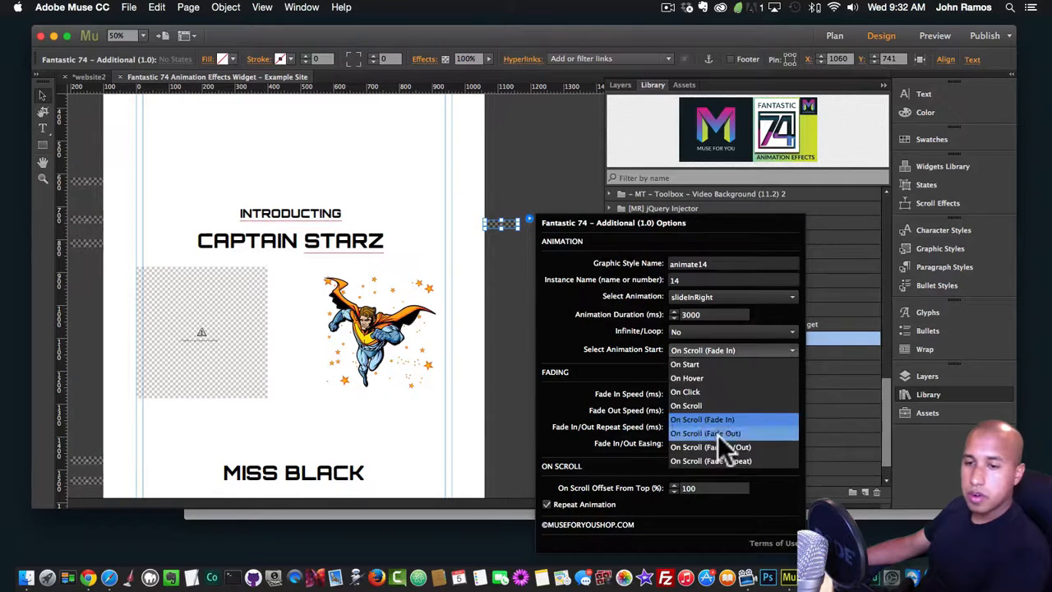
left_click(719, 460)
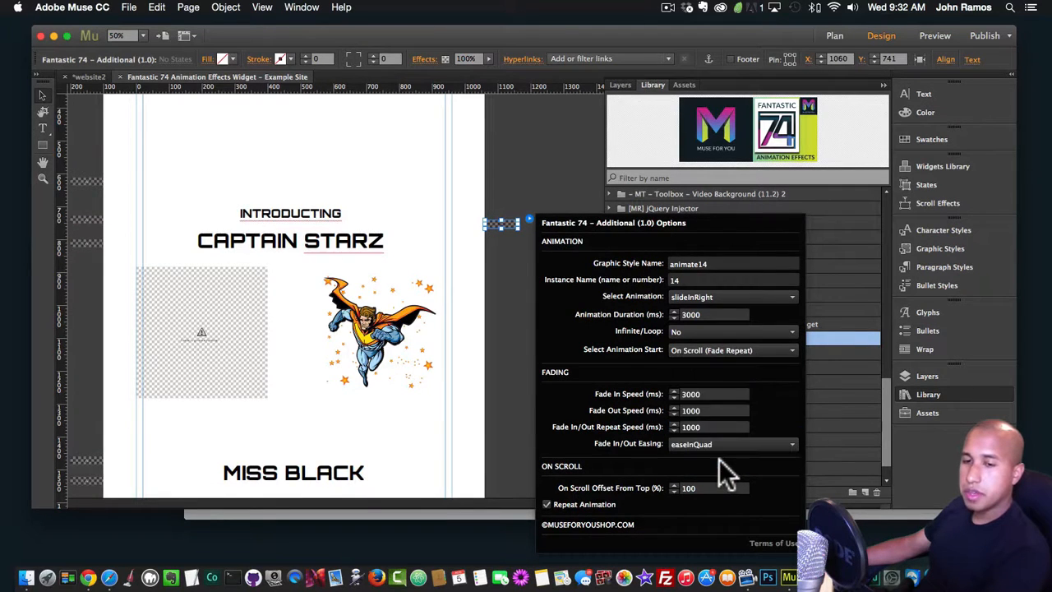
left_click(492, 436)
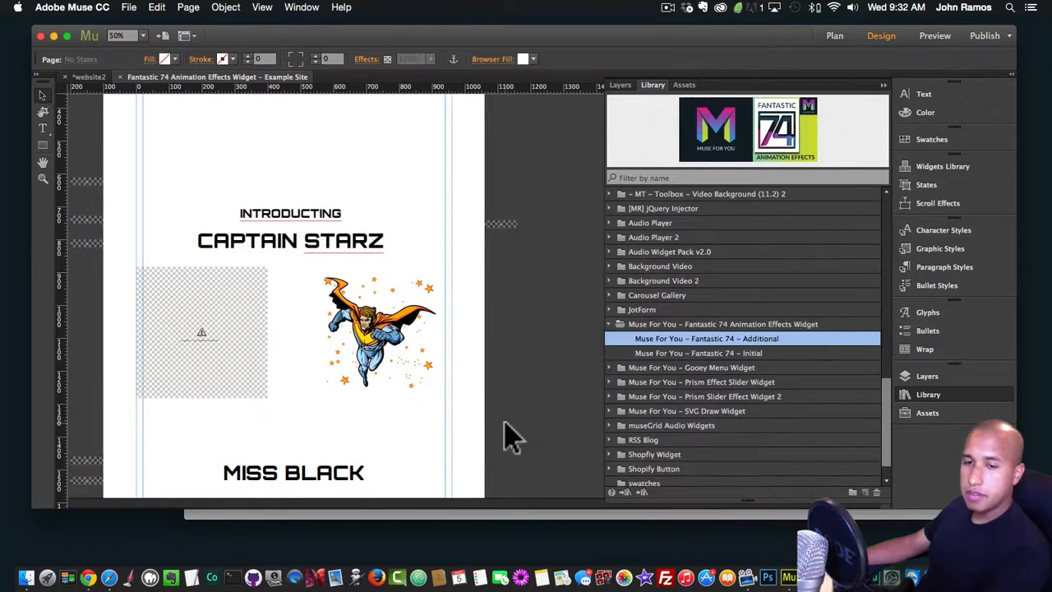
Preview the page in the browser and scroll repeatedly up and down past Captain Starz to test the repeating fade animation.
key("super+shift+e")
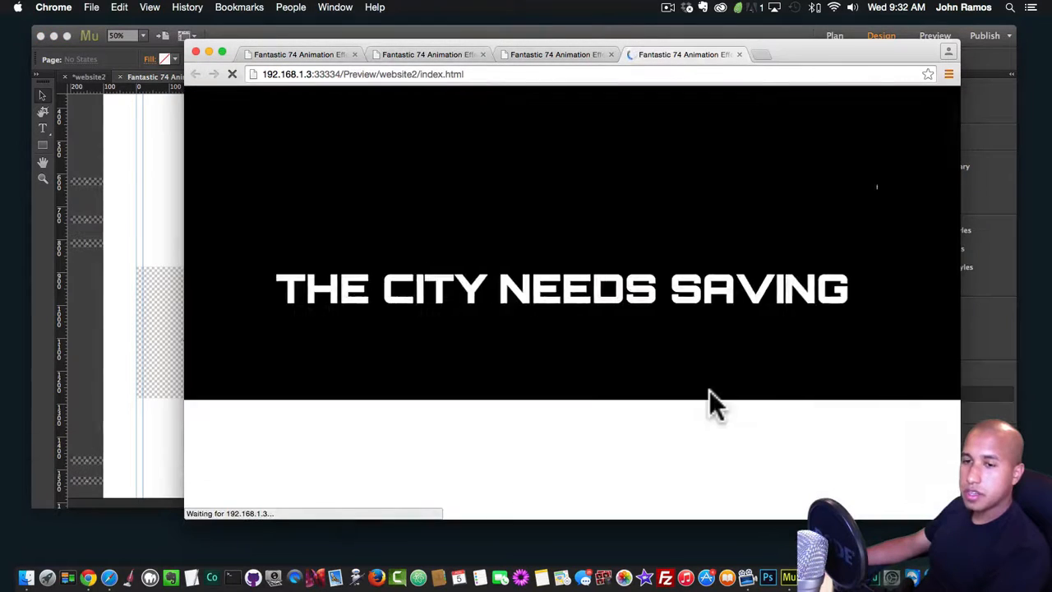
scroll(709, 390, "down", 8)
scroll(711, 406, "down", 9)
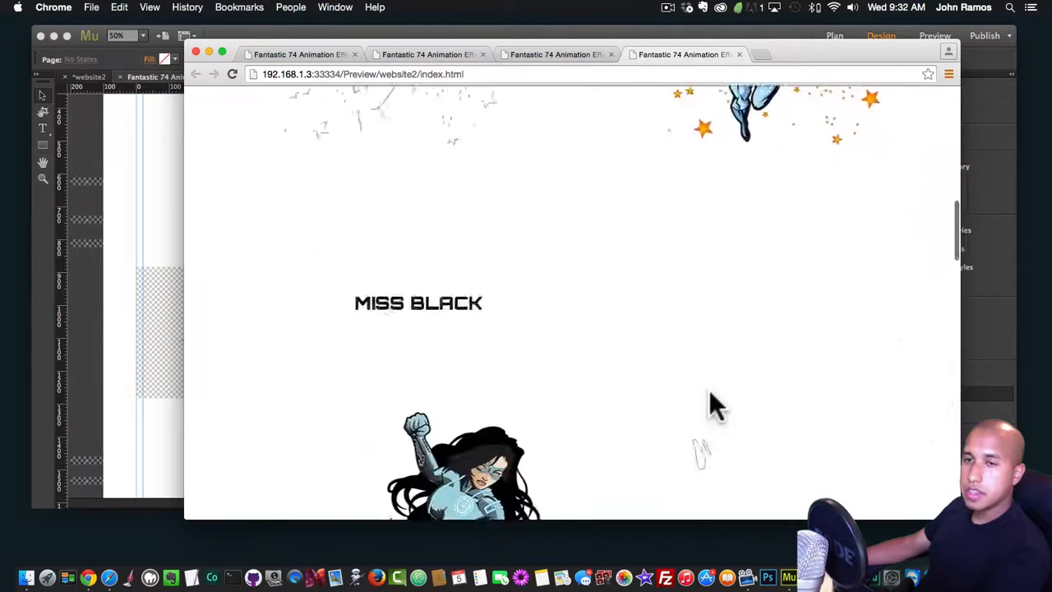
scroll(711, 406, "up", 14)
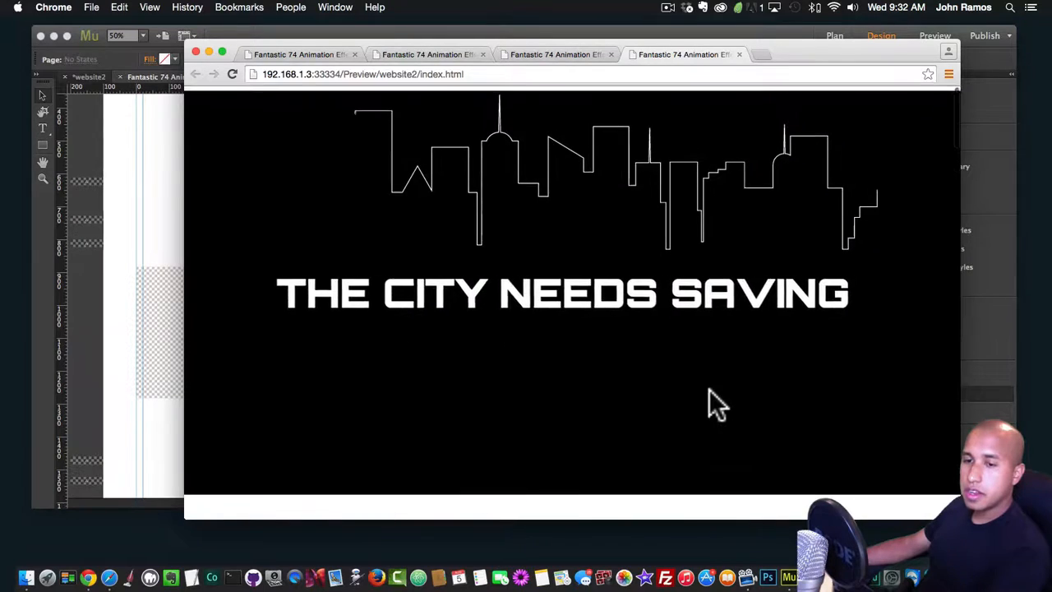
scroll(711, 392, "down", 3)
scroll(712, 395, "down", 3)
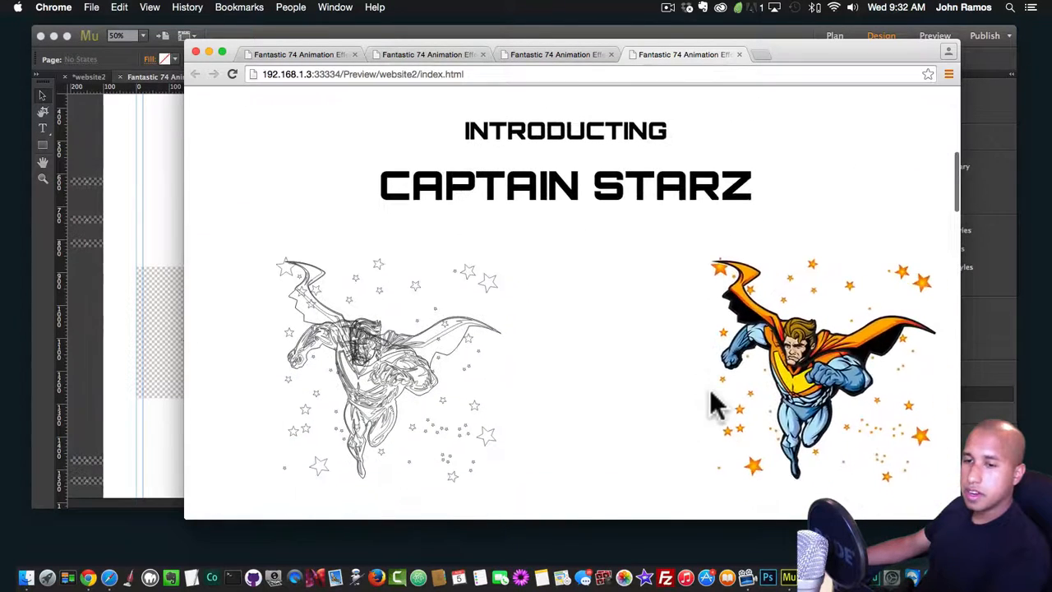
scroll(712, 406, "up", 5)
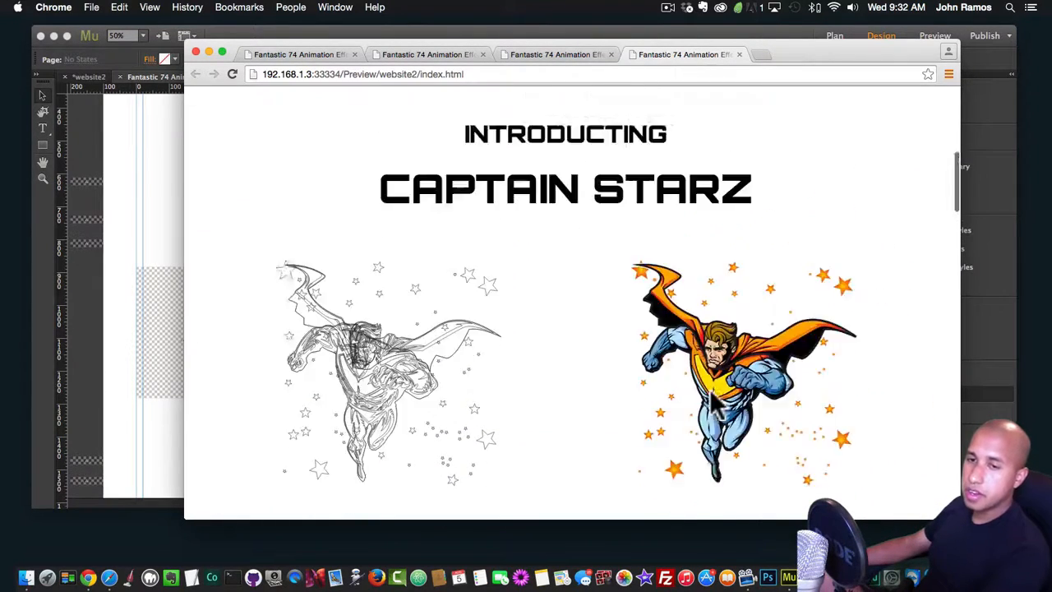
scroll(712, 404, "down", 3)
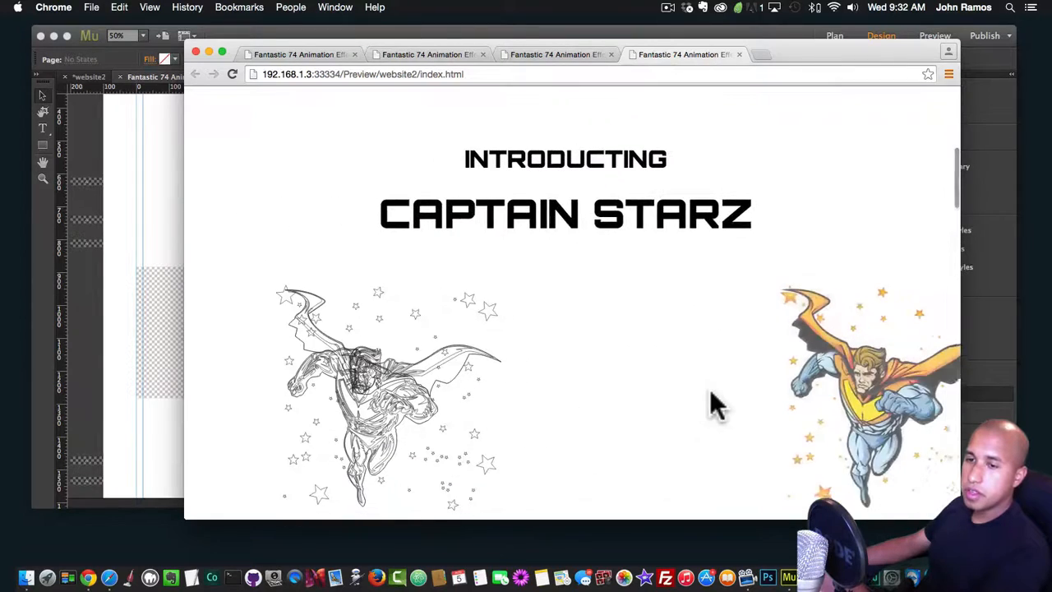
scroll(712, 394, "down", 1)
scroll(712, 395, "up", 5)
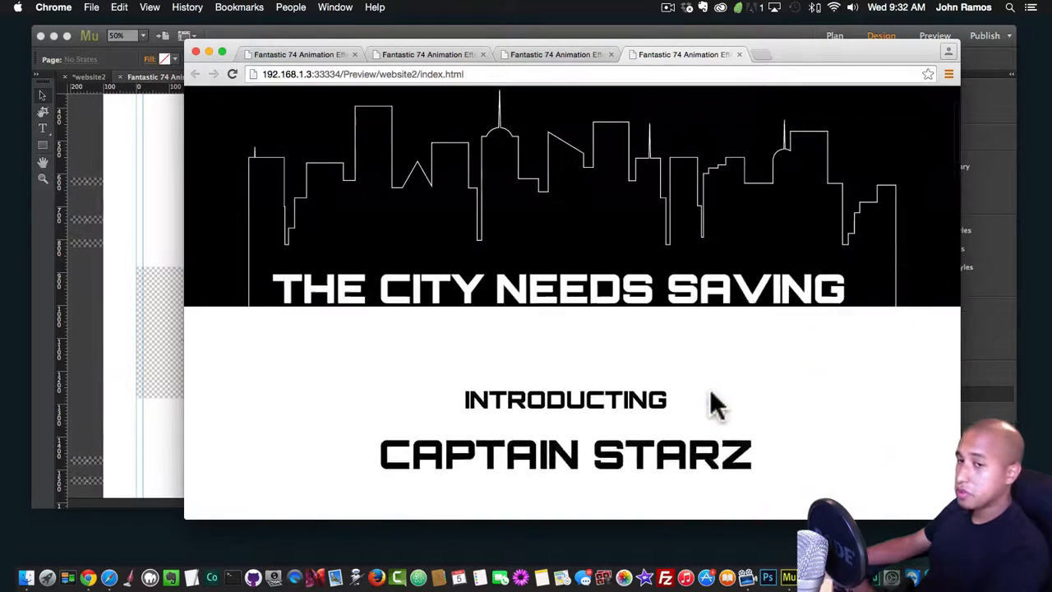
scroll(712, 394, "down", 3)
scroll(712, 403, "down", 4)
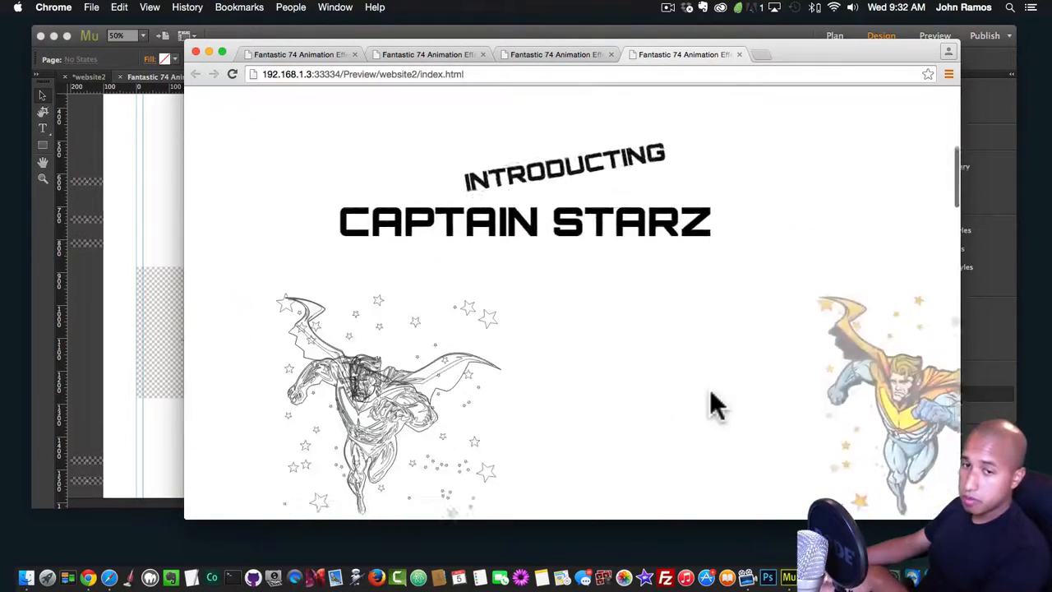
scroll(712, 403, "down", 2)
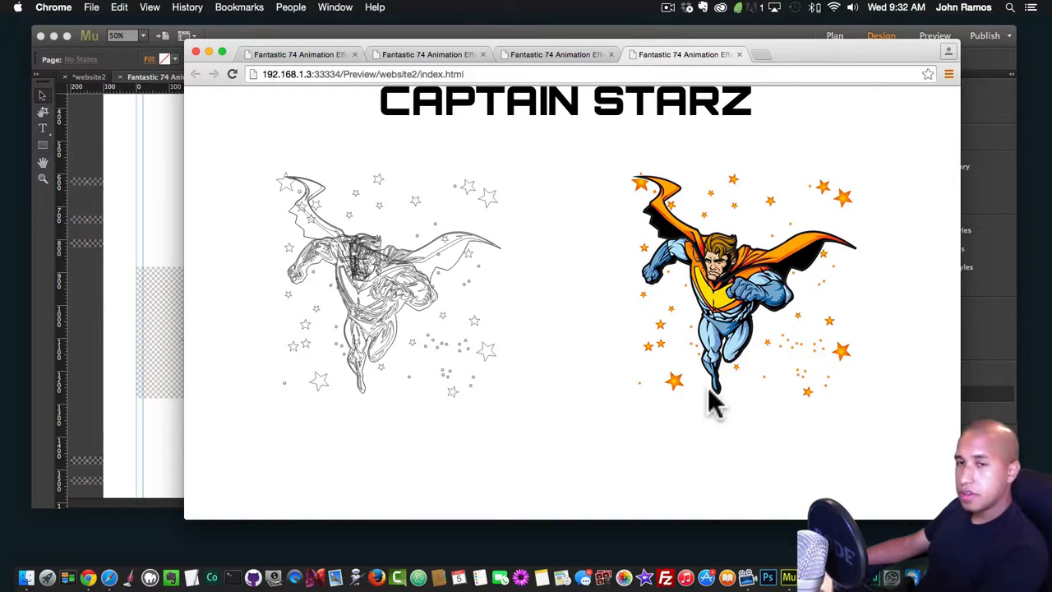
scroll(712, 403, "down", 2)
scroll(712, 403, "down", 2)
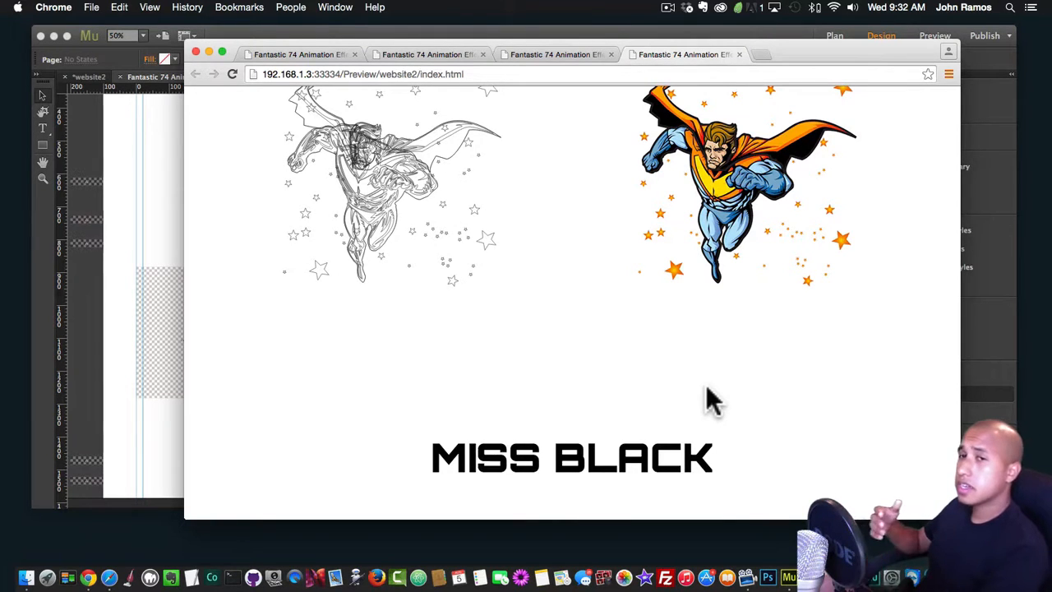
Scroll through the remaining superhero sections down to Otheen Light and back up to Titanium Speed to review their animations.
scroll(712, 400, "down", 10)
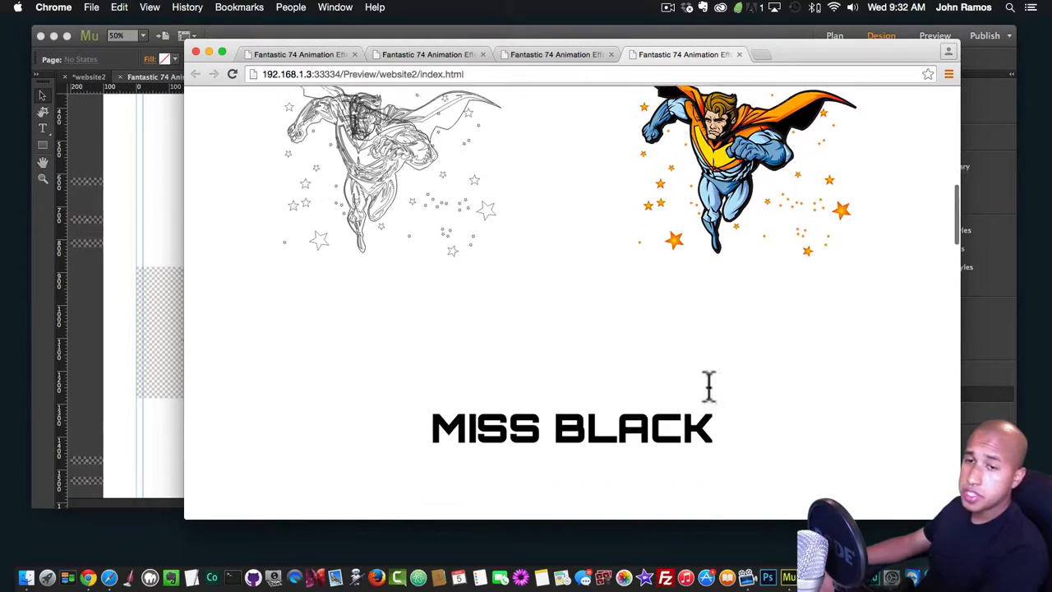
scroll(712, 400, "down", 15)
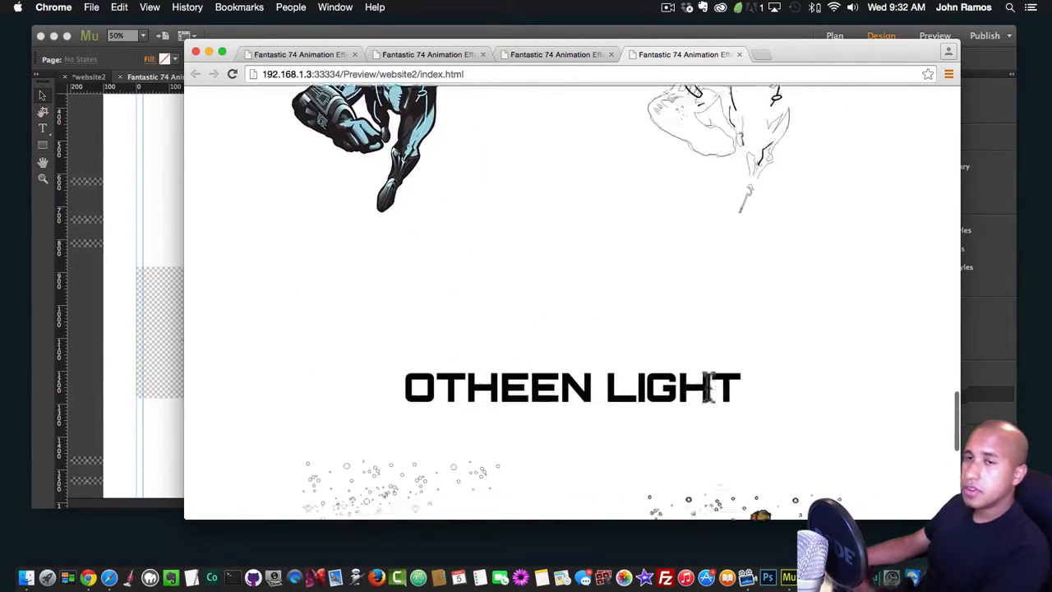
scroll(707, 387, "up", 10)
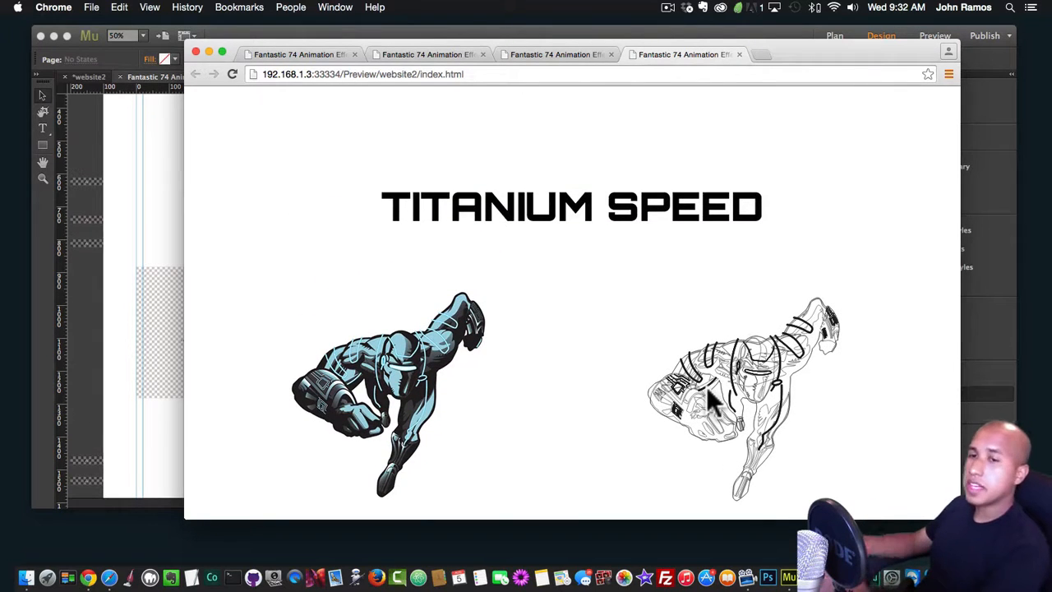
Scroll past Otheen Light to the closing "Who Will Save The Day?" heading and back up to the city banner to review the animations.
scroll(711, 391, "down", 8)
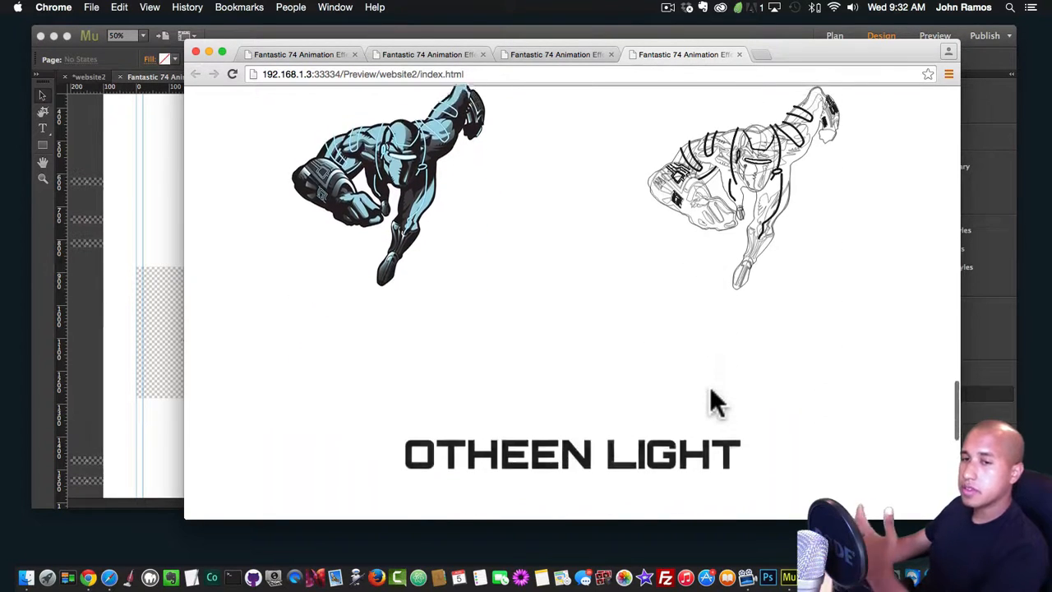
scroll(710, 389, "down", 5)
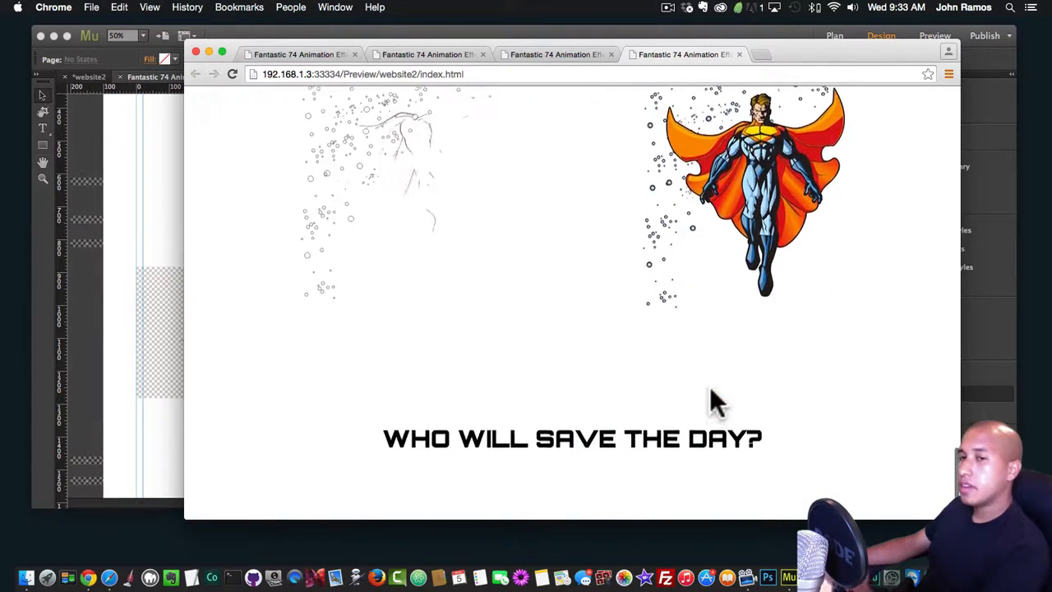
scroll(712, 399, "up", 15)
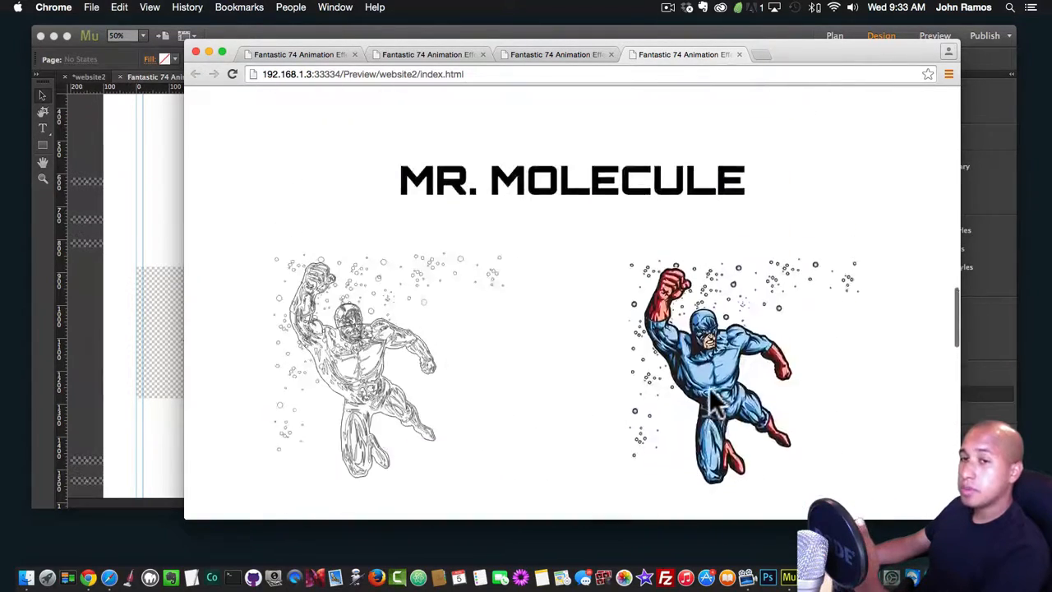
scroll(712, 393, "up", 12)
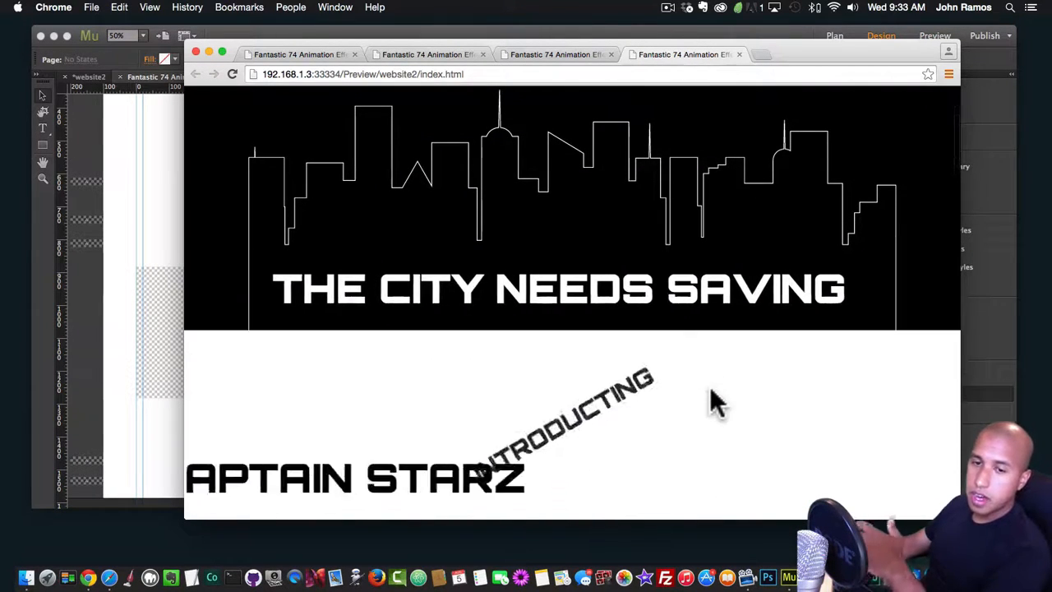
Review the scroll animations of every superhero section from Captain Starz down to Otheen Light, returning to Captain Starz at the end.
scroll(712, 403, "down", 4)
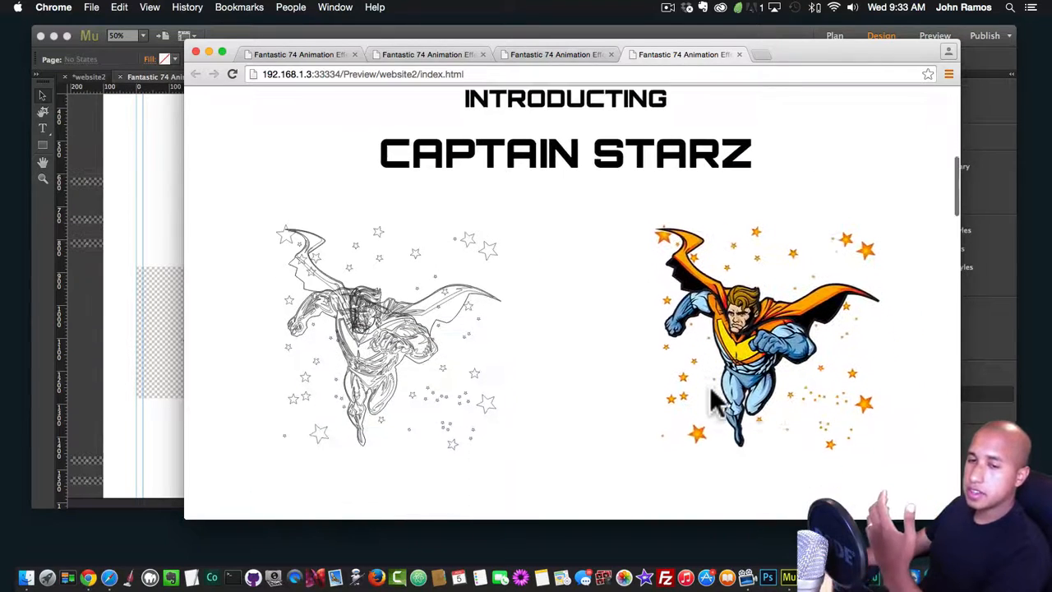
scroll(712, 403, "down", 3)
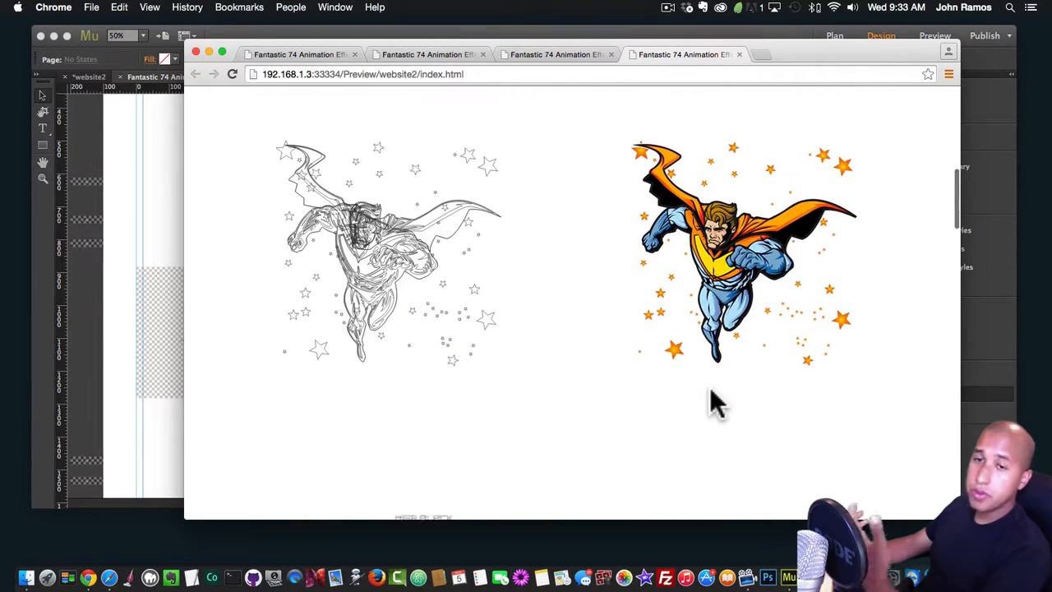
scroll(712, 393, "down", 6)
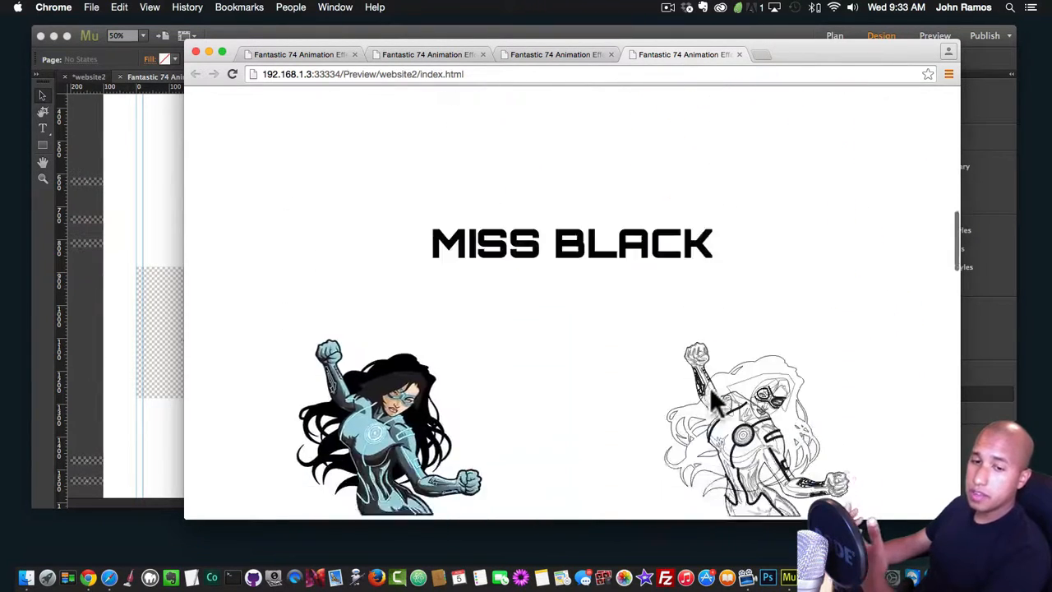
scroll(712, 393, "down", 8)
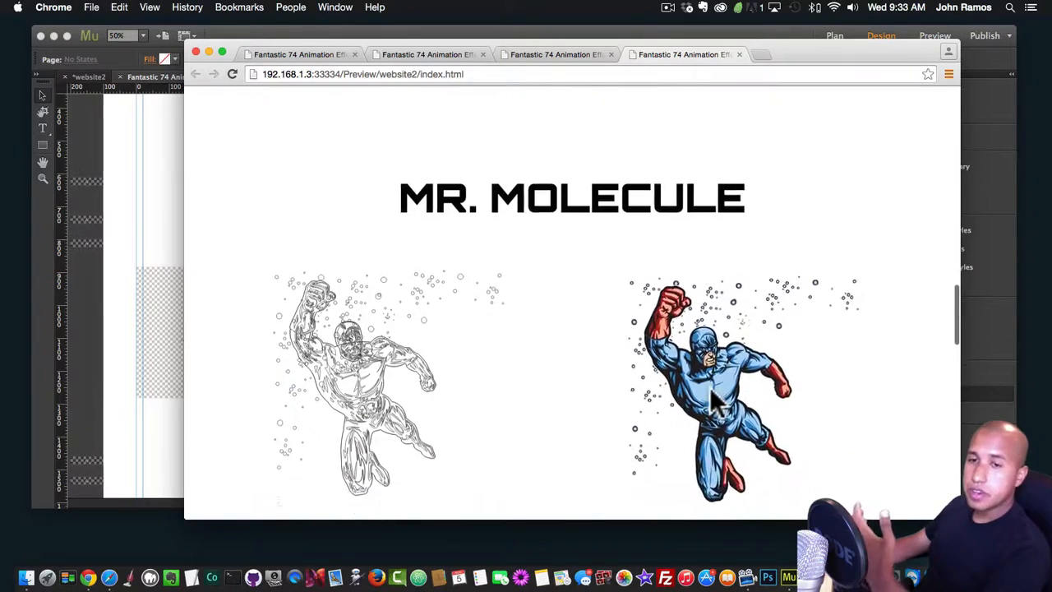
scroll(712, 393, "down", 10)
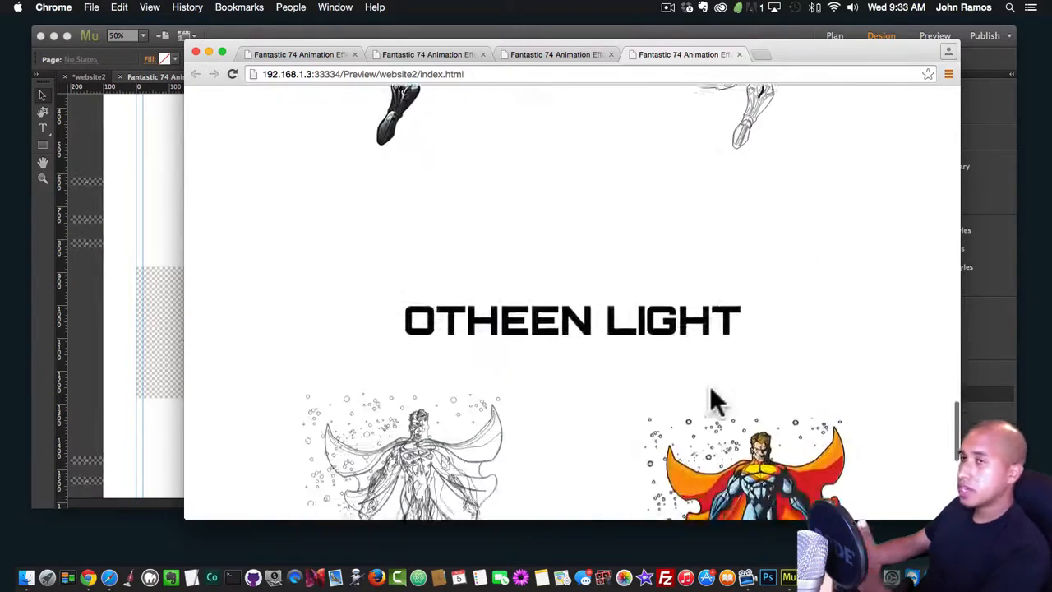
scroll(712, 399, "down", 3)
scroll(712, 400, "up", 8)
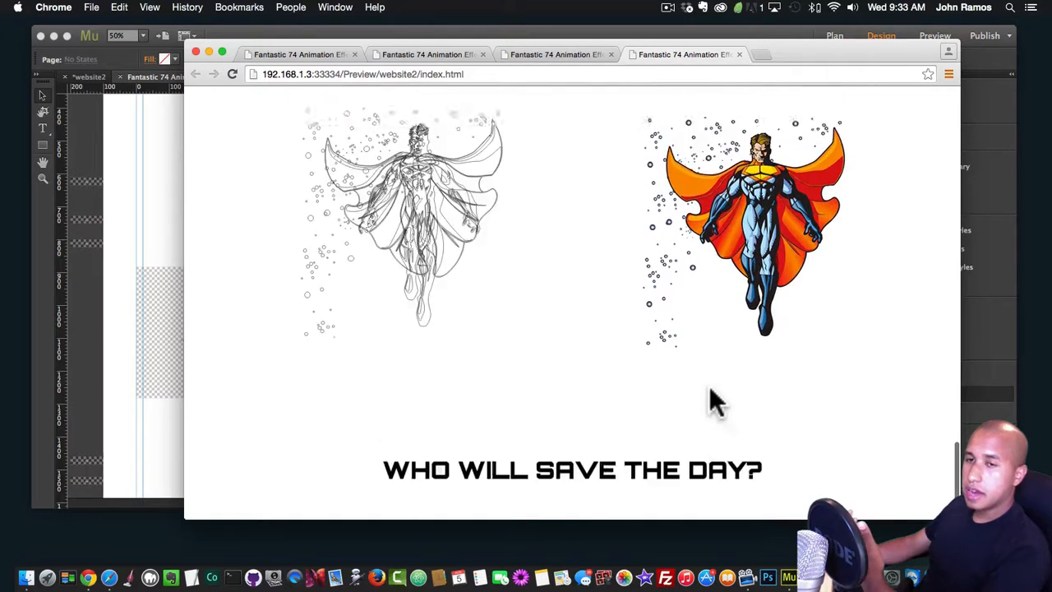
scroll(712, 399, "up", 8)
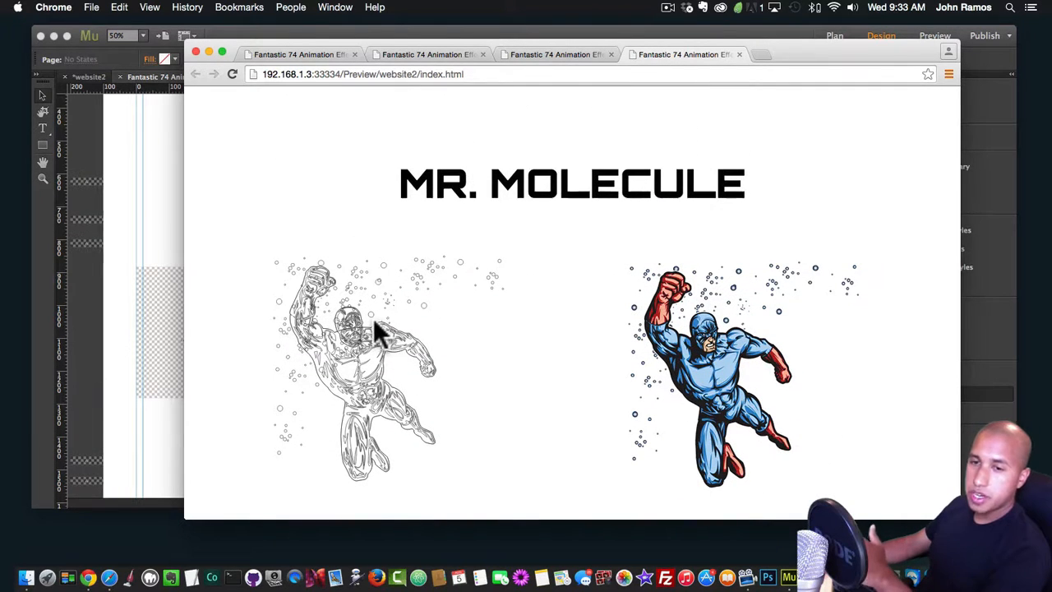
scroll(406, 352, "up", 3)
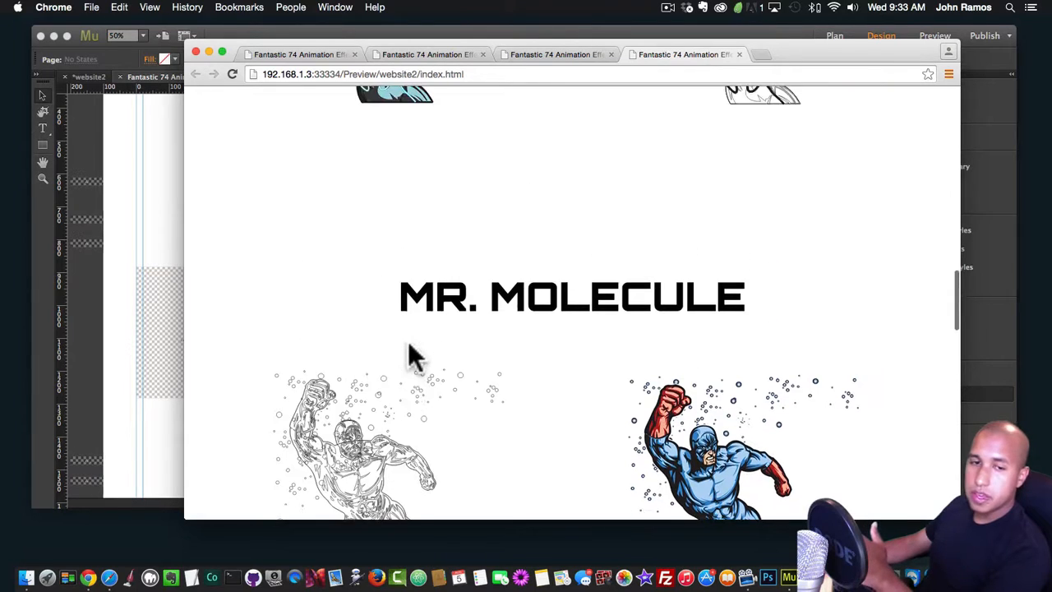
scroll(411, 355, "up", 10)
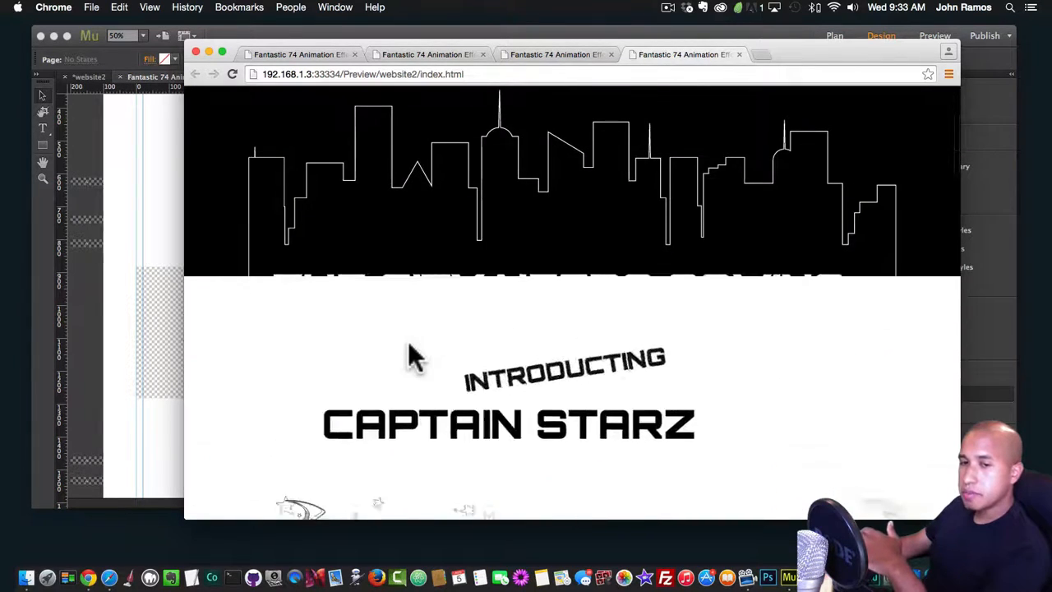
scroll(409, 344, "down", 5)
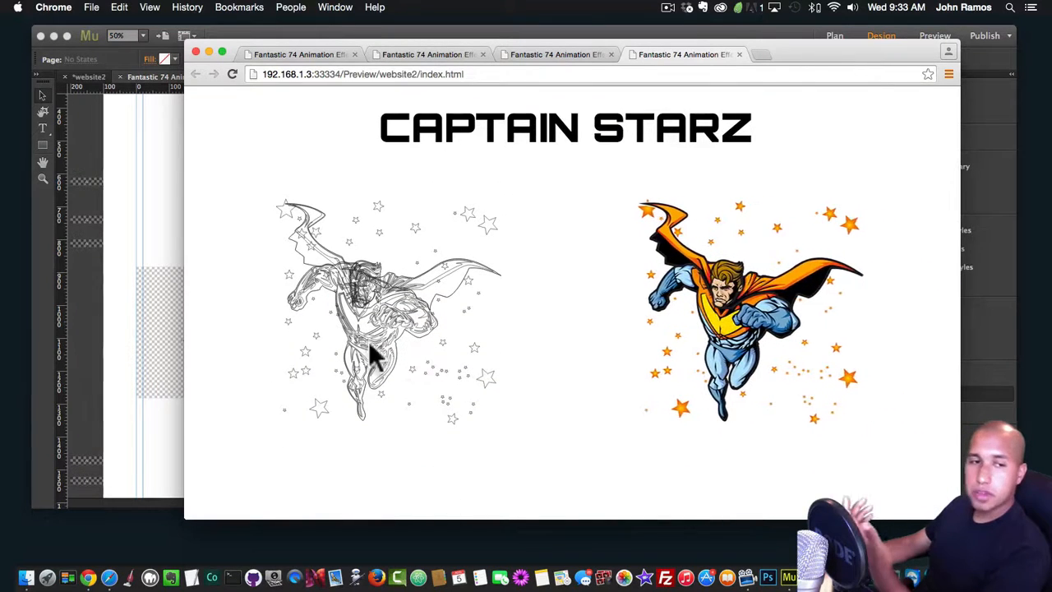
Switch back to Adobe Muse and inspect the options of the Additional widget beside Captain Starz, then close them and deselect the widget.
left_click(105, 333)
left_click(502, 224)
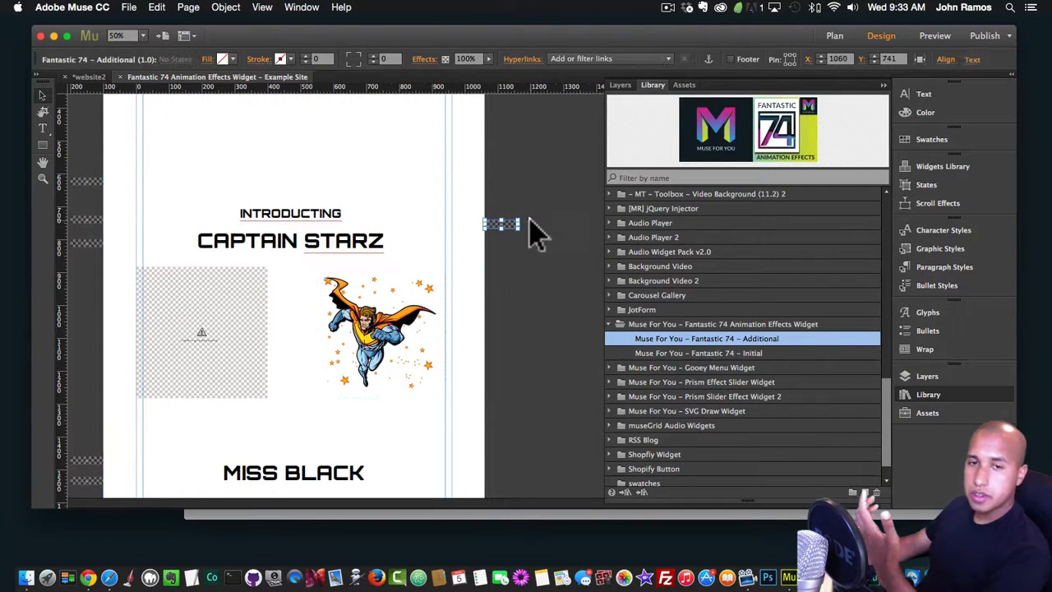
left_click(530, 220)
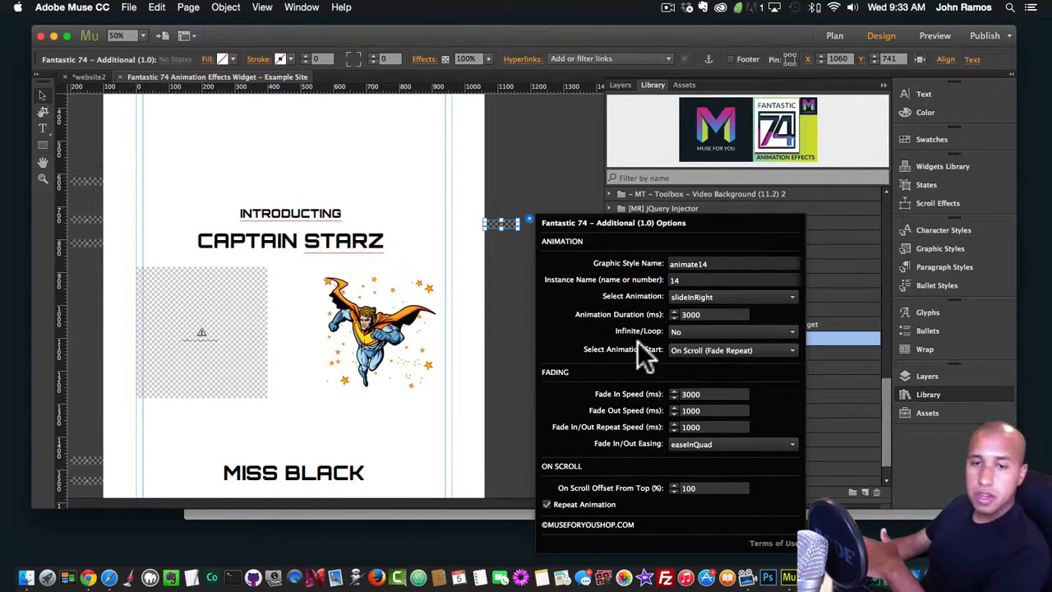
left_click(522, 334)
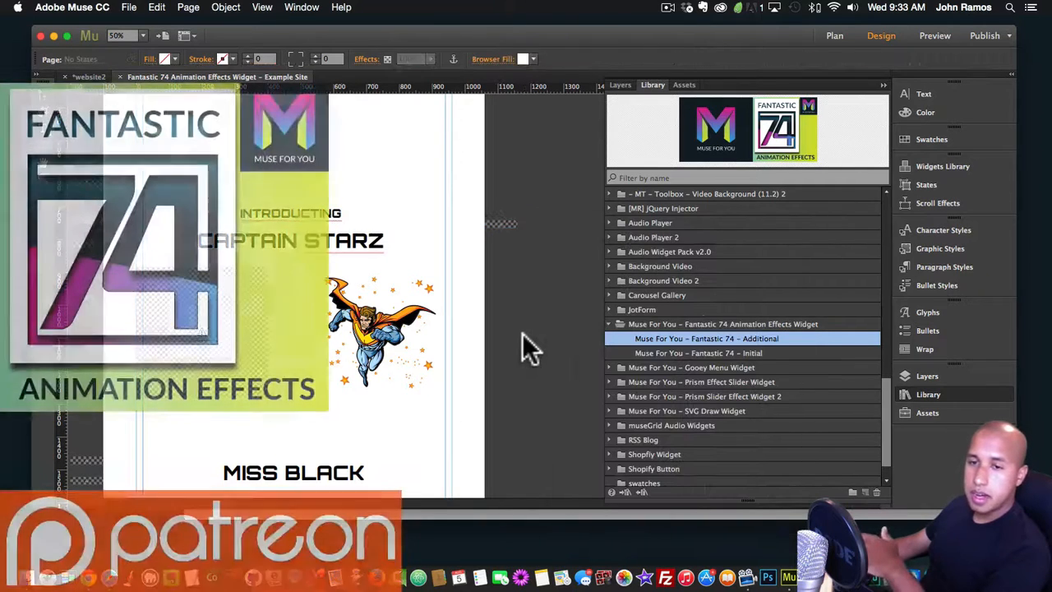